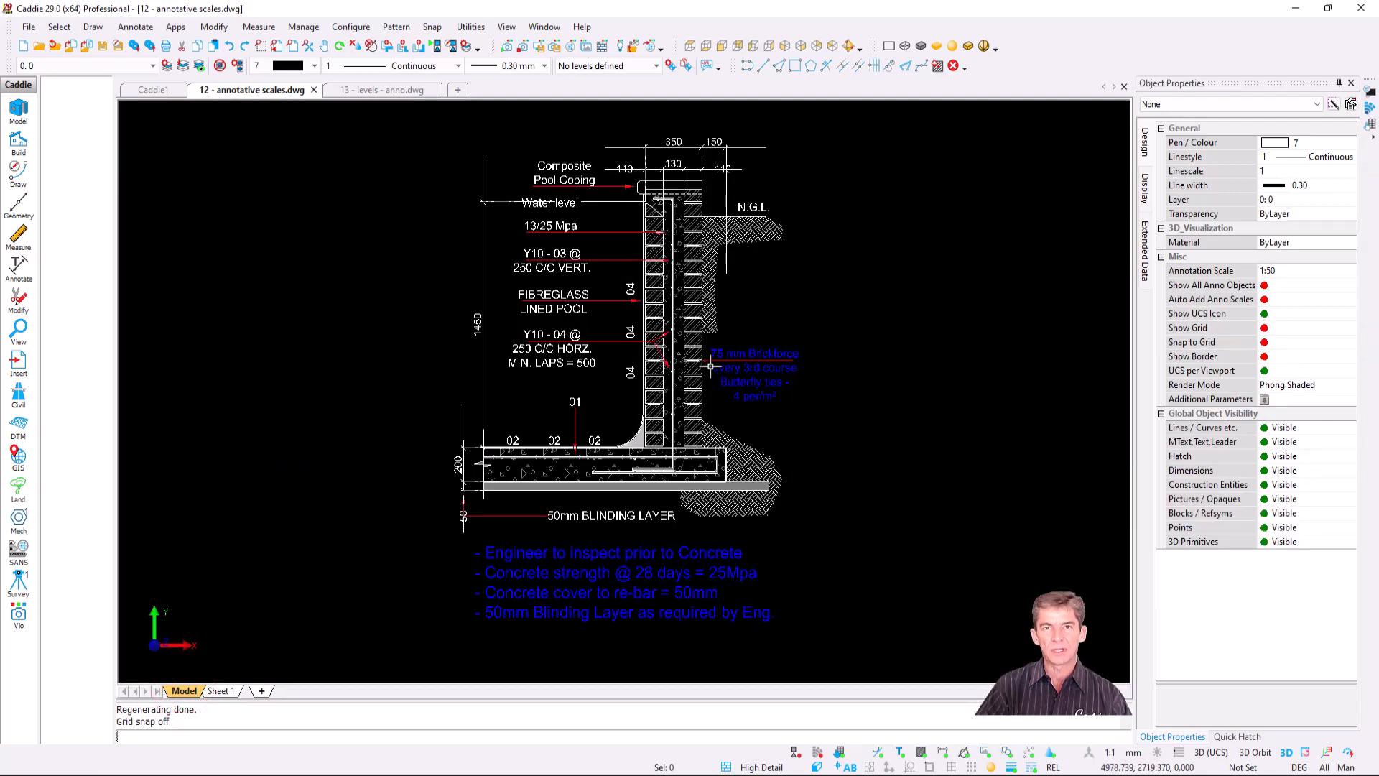
Step: Review the 1:25 and 1:50 viewports on Sheet 1 and return to the green hatched rectangle in model space
left_click(223, 692)
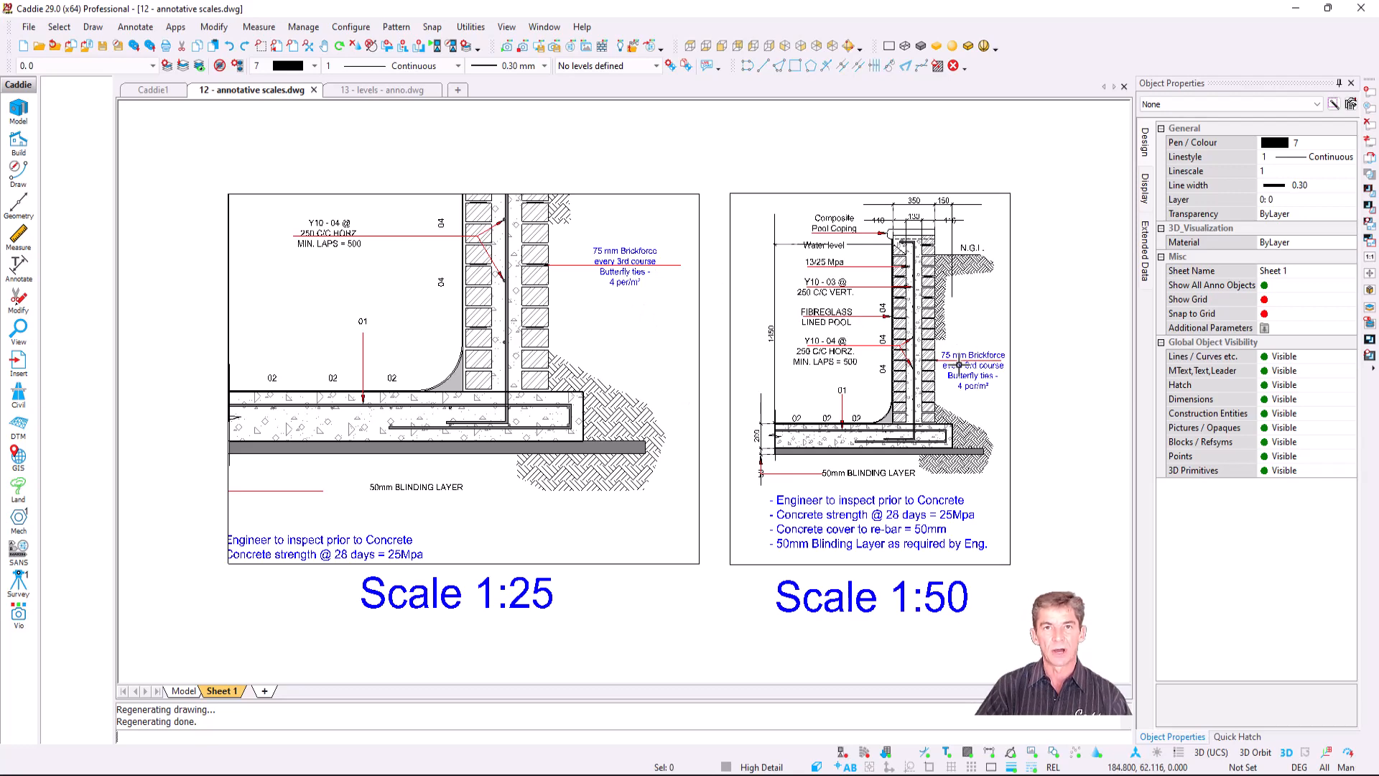
left_click(181, 690)
scroll(528, 373, "down", 1)
middle_click_drag(537, 324, 545, 530)
scroll(610, 302, "up", 3)
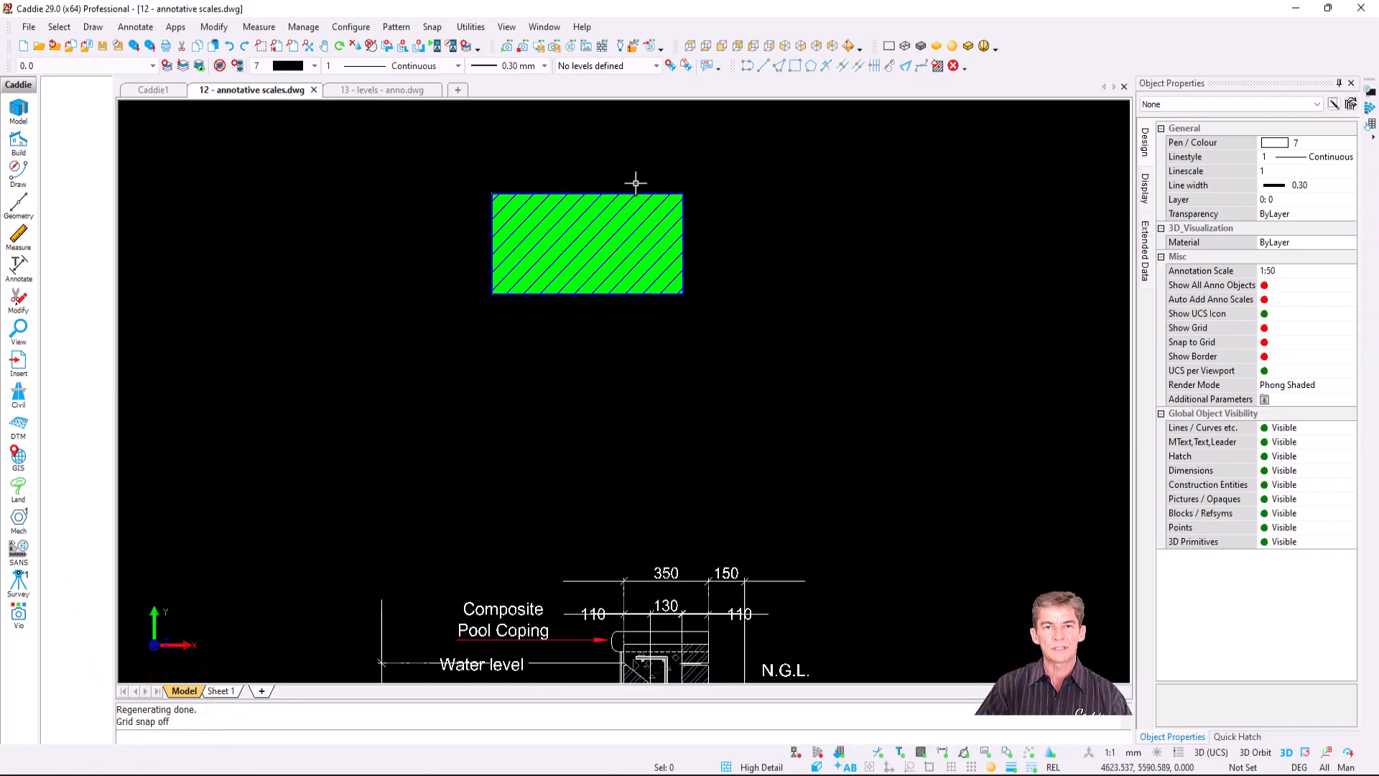
middle_click_drag(615, 226, 642, 278)
scroll(597, 230, "up", 2)
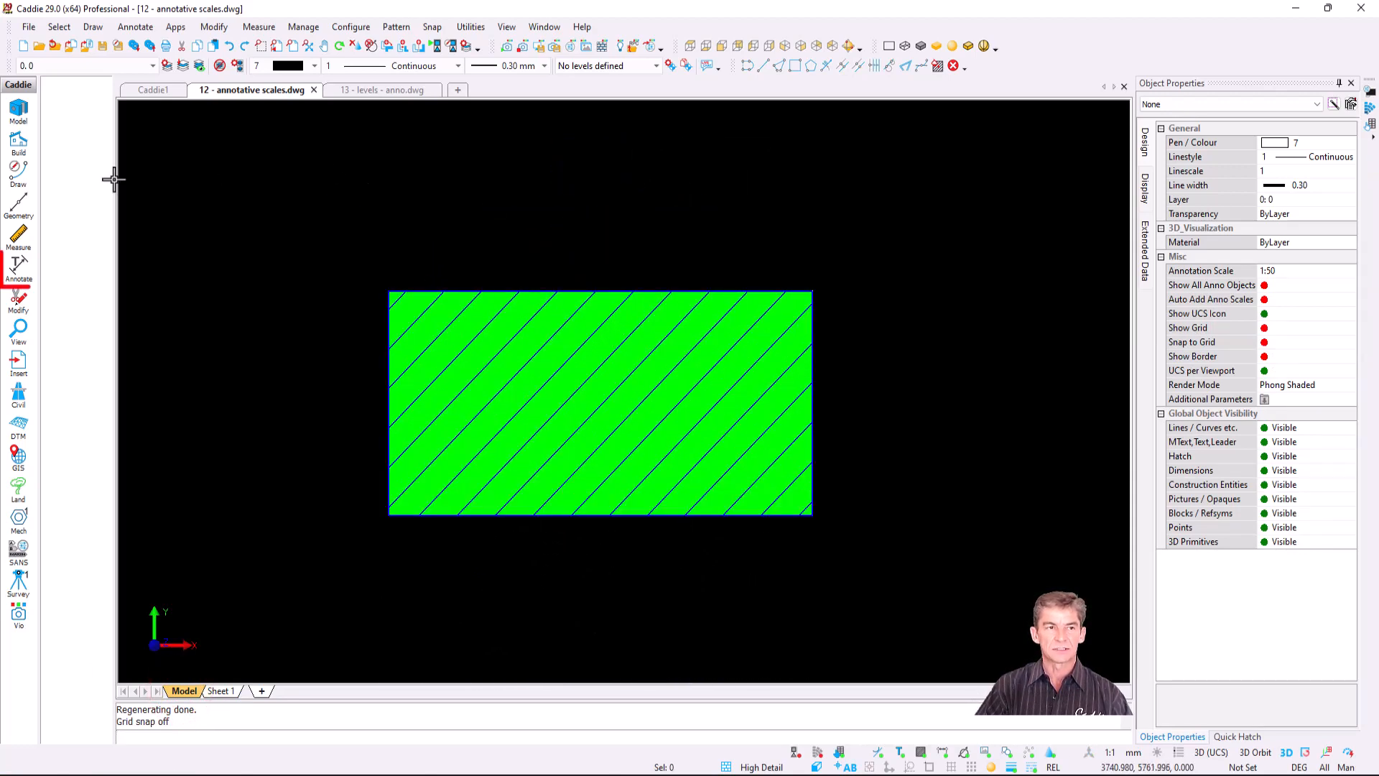
Step: In the text parameter settings, switch the Annotative option off and back on, and accept annotative text as the setting
left_click(18, 267)
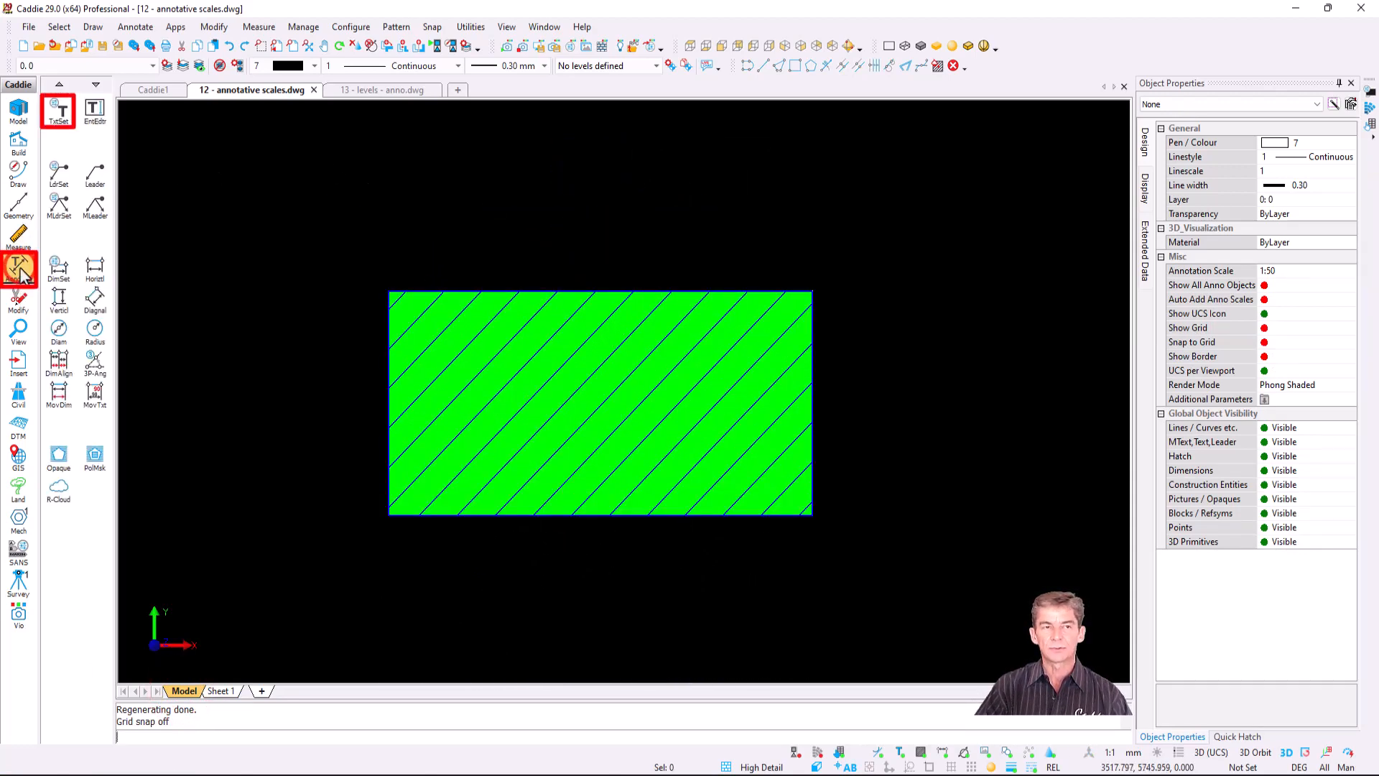
left_click(60, 111)
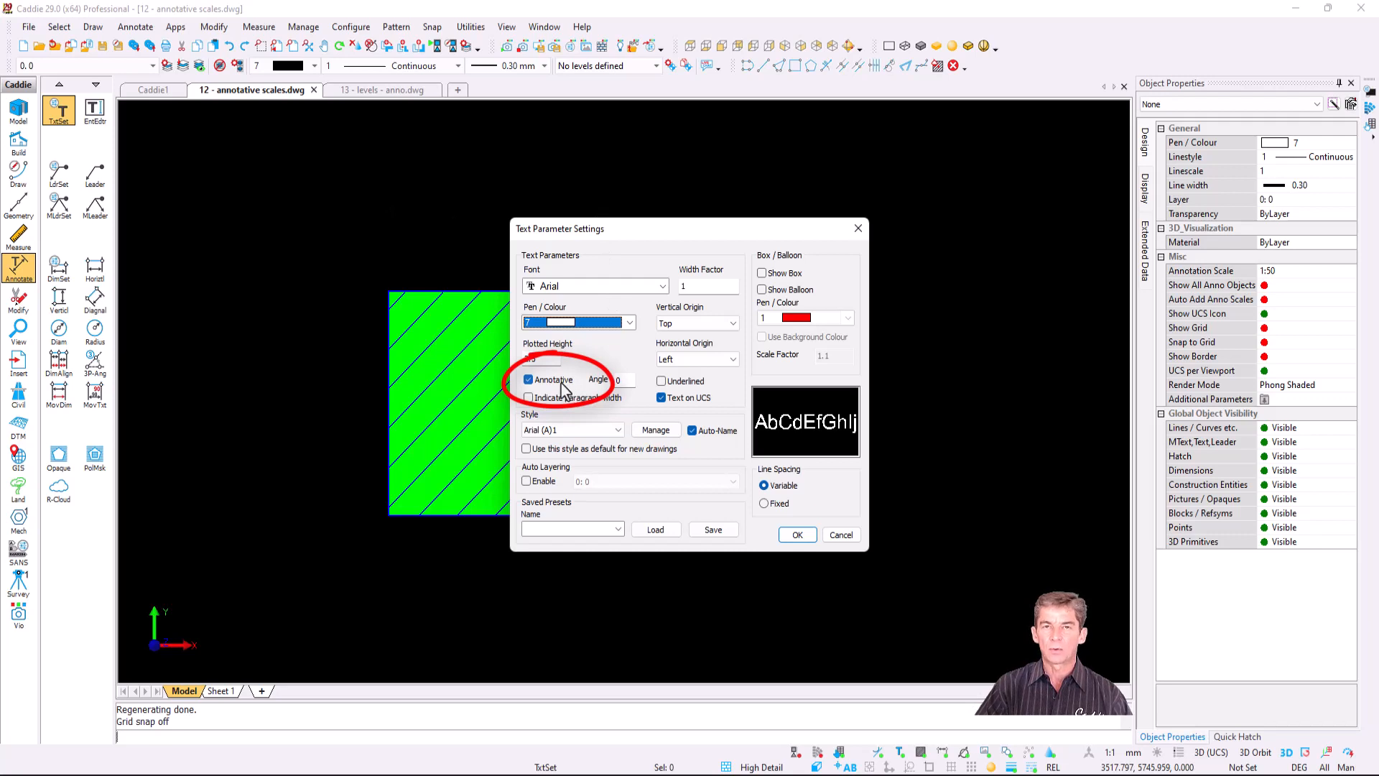
left_click(553, 380)
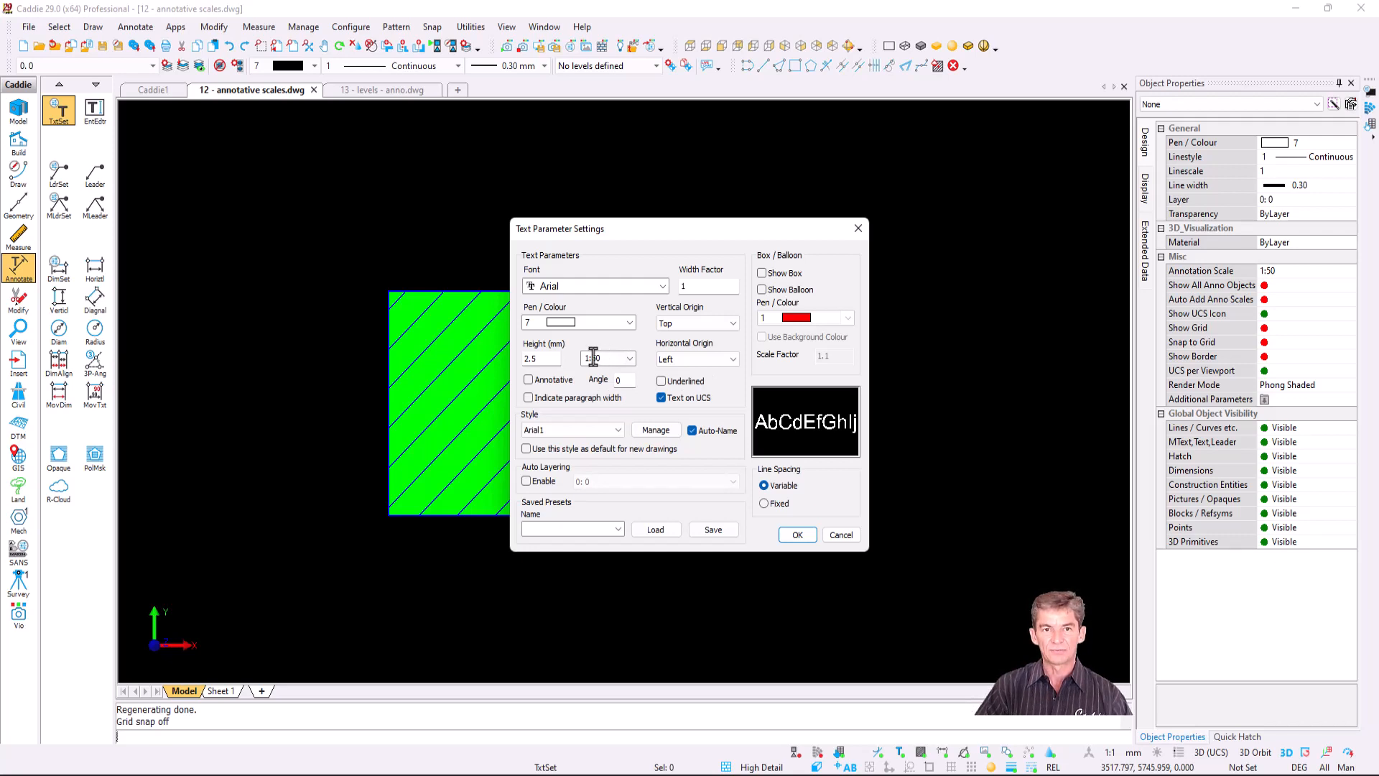
left_click(539, 381)
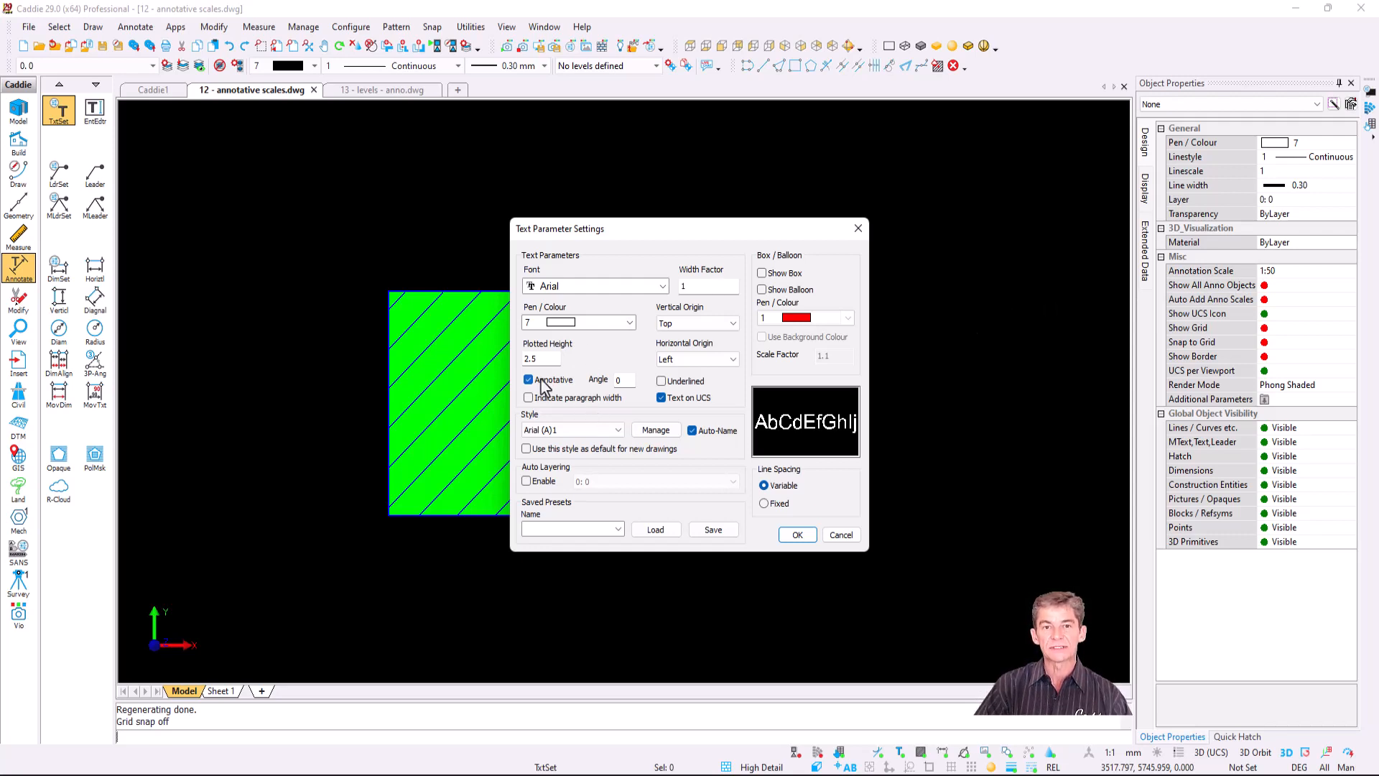
left_click(797, 534)
Step: Place the annotative text "Caddie" just above the green hatched rectangle in the model
left_click(94, 110)
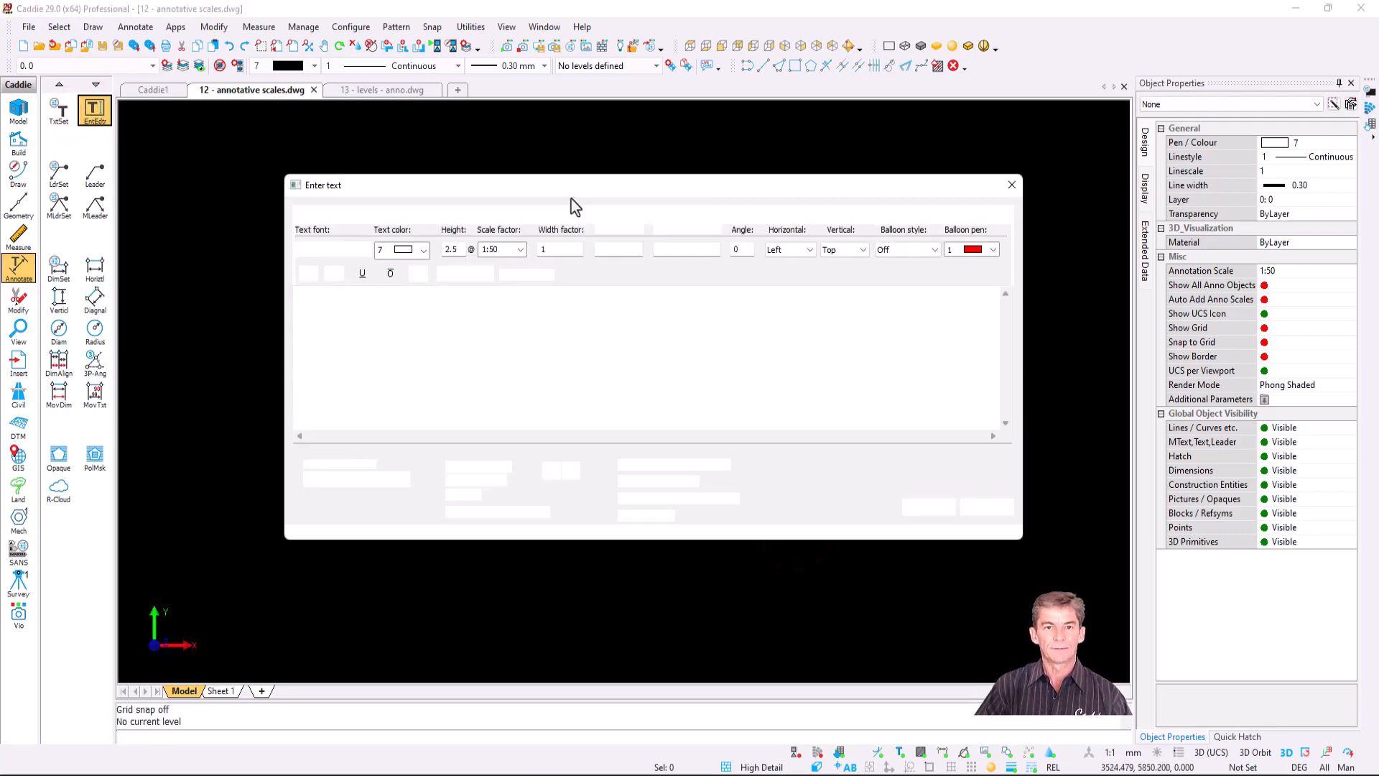
left_click(571, 304)
type("C")
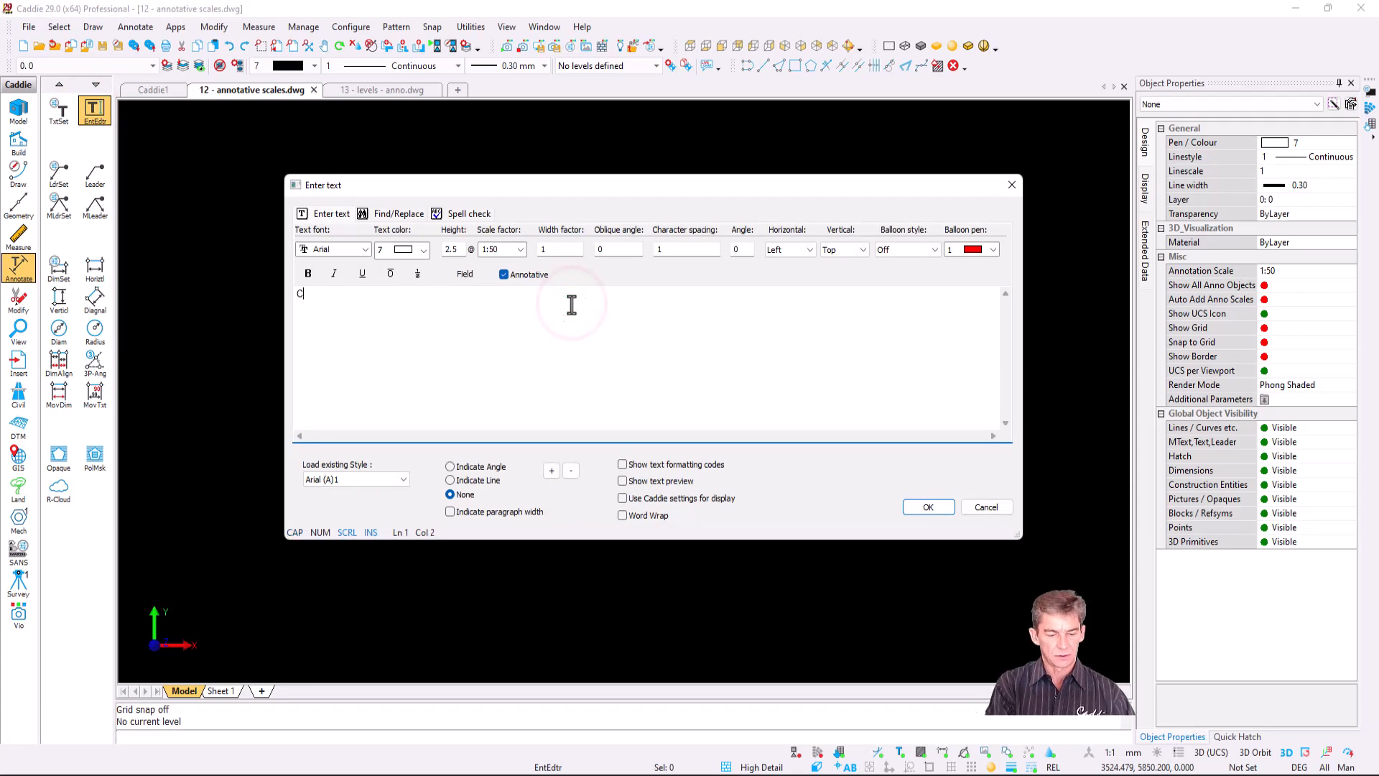
type("addie")
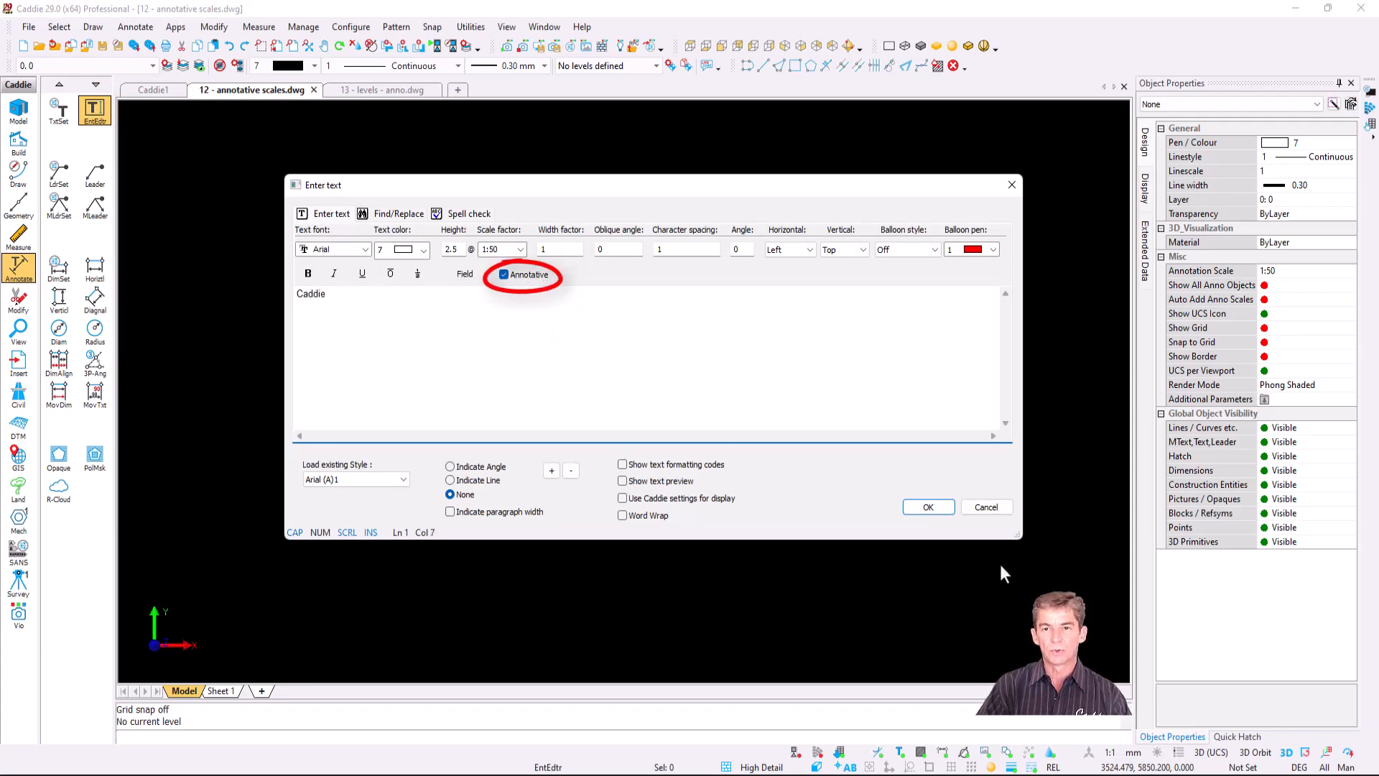
left_click(934, 509)
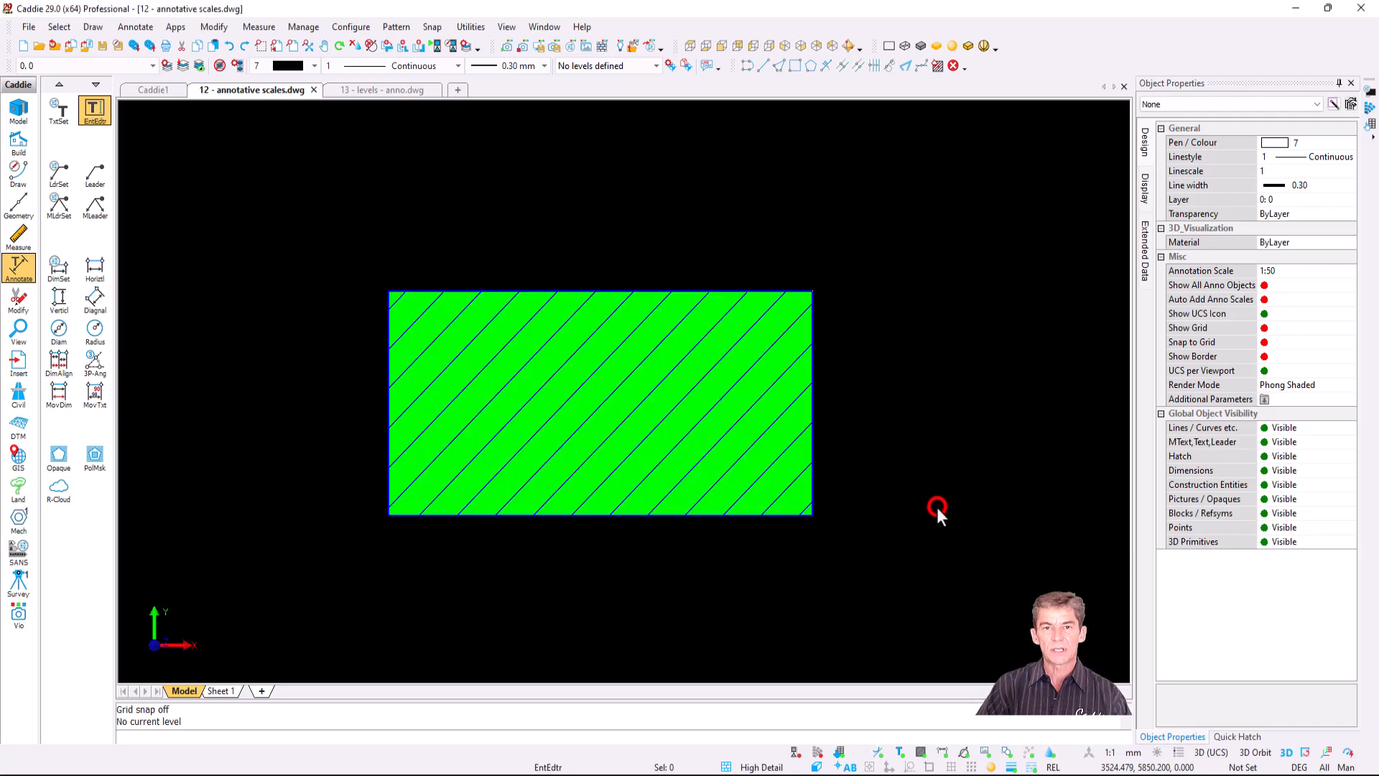
left_click(449, 186)
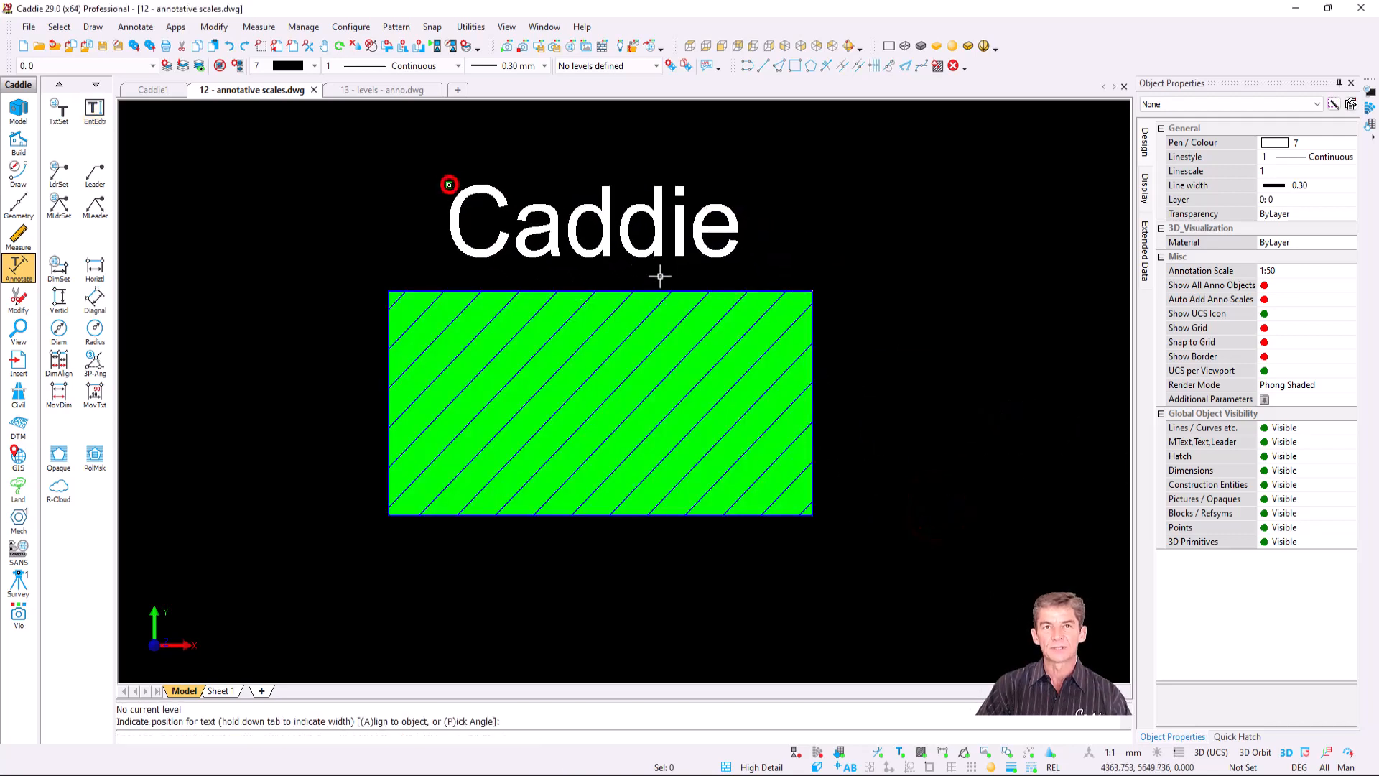
Step: Inspect the annotation scales assigned to the "Caddie" text and leave them as they are
left_click(591, 204)
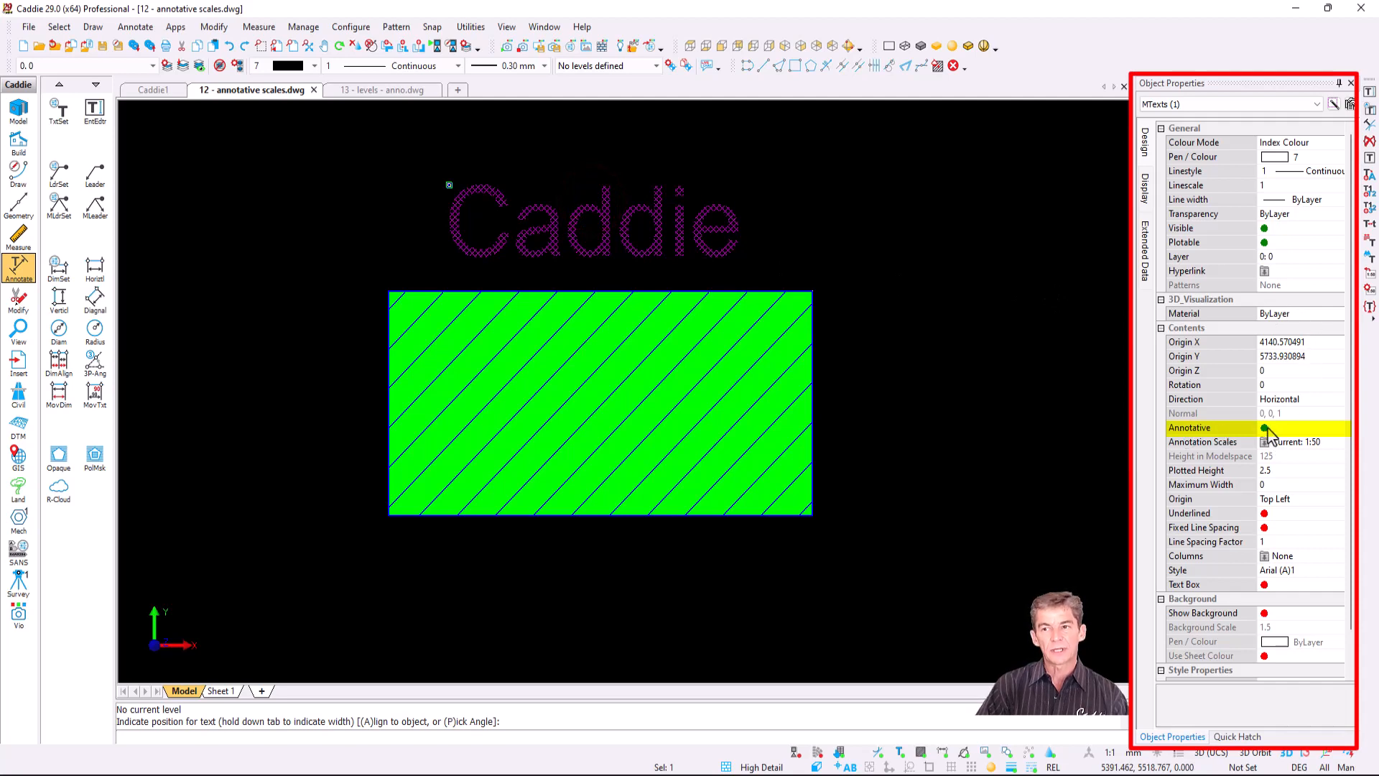
left_click(1286, 441)
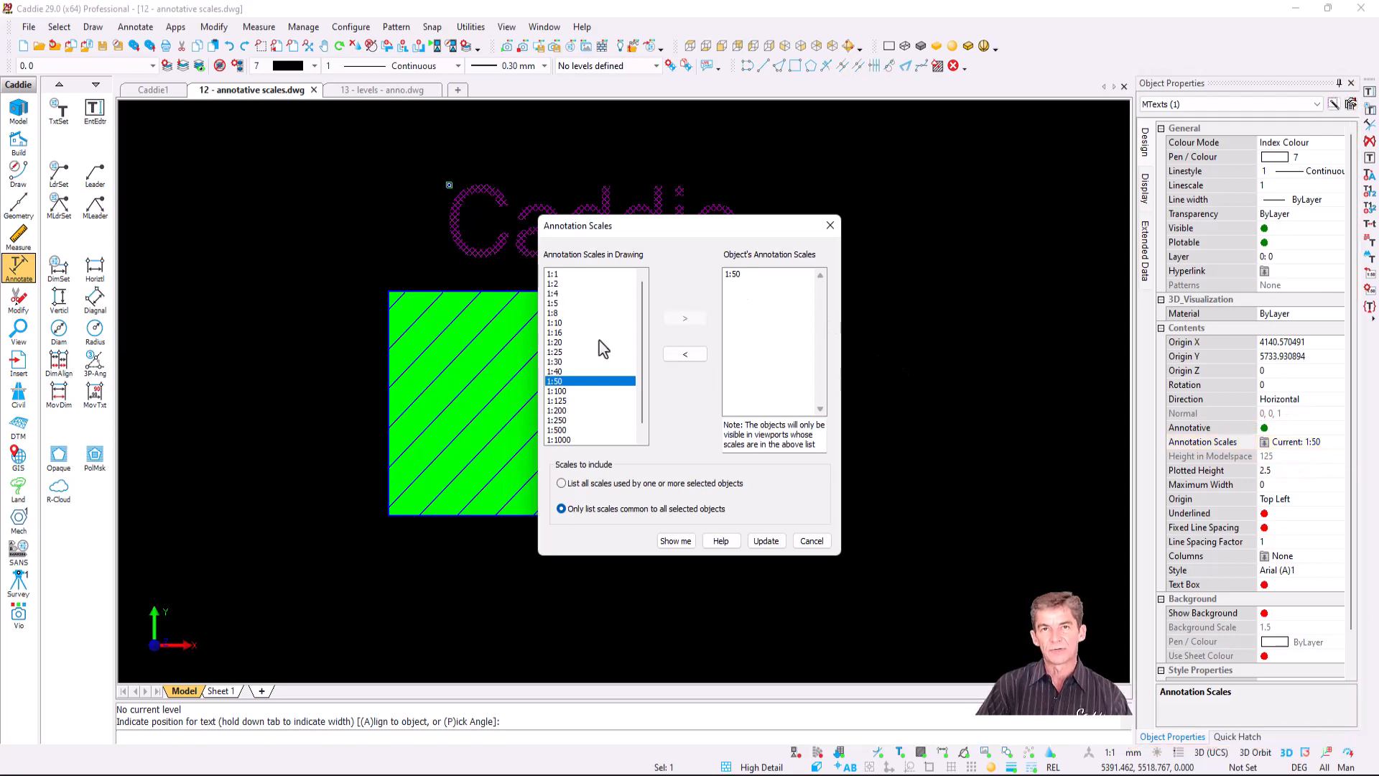
key("Escape")
key("Escape")
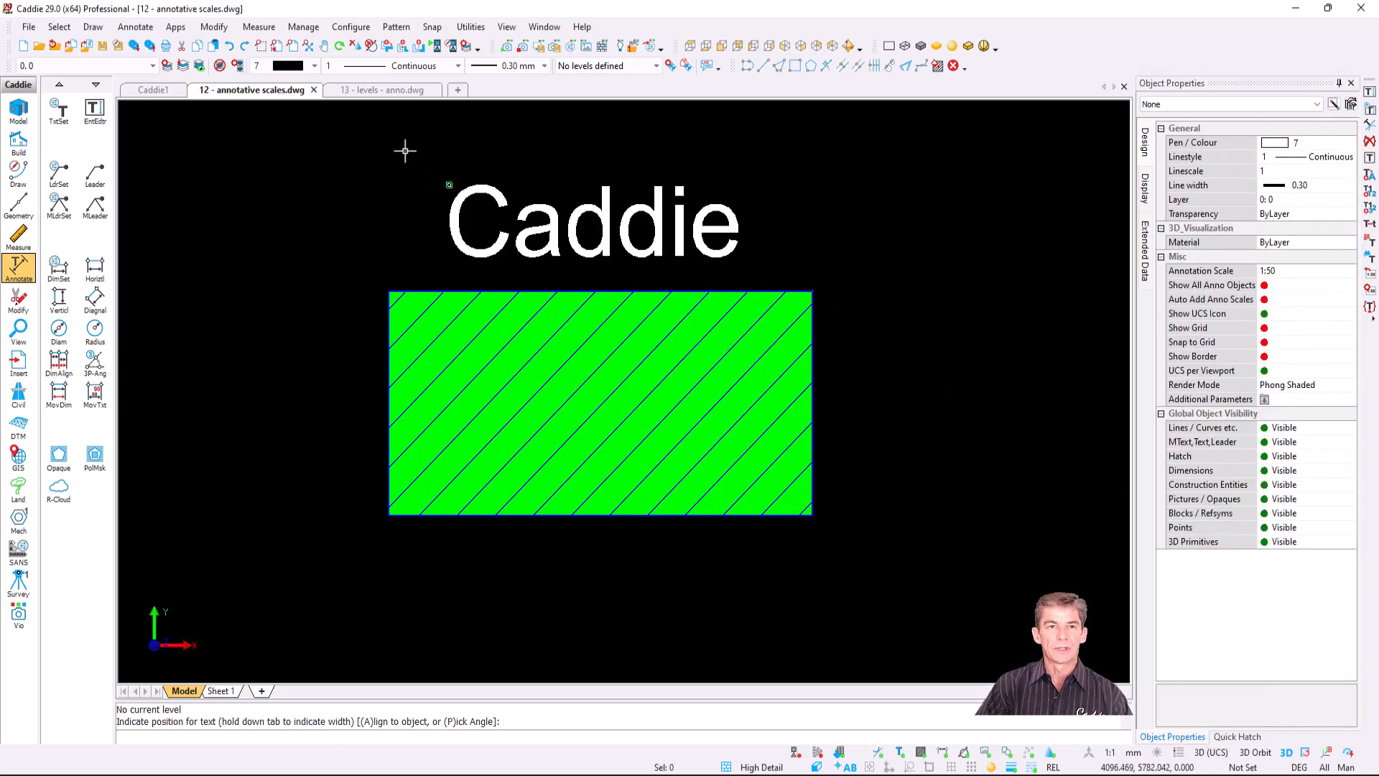
Step: Select the "Caddie" text with the hatched rectangle and add them to Sheet 1 as a new viewport
left_click(18, 334)
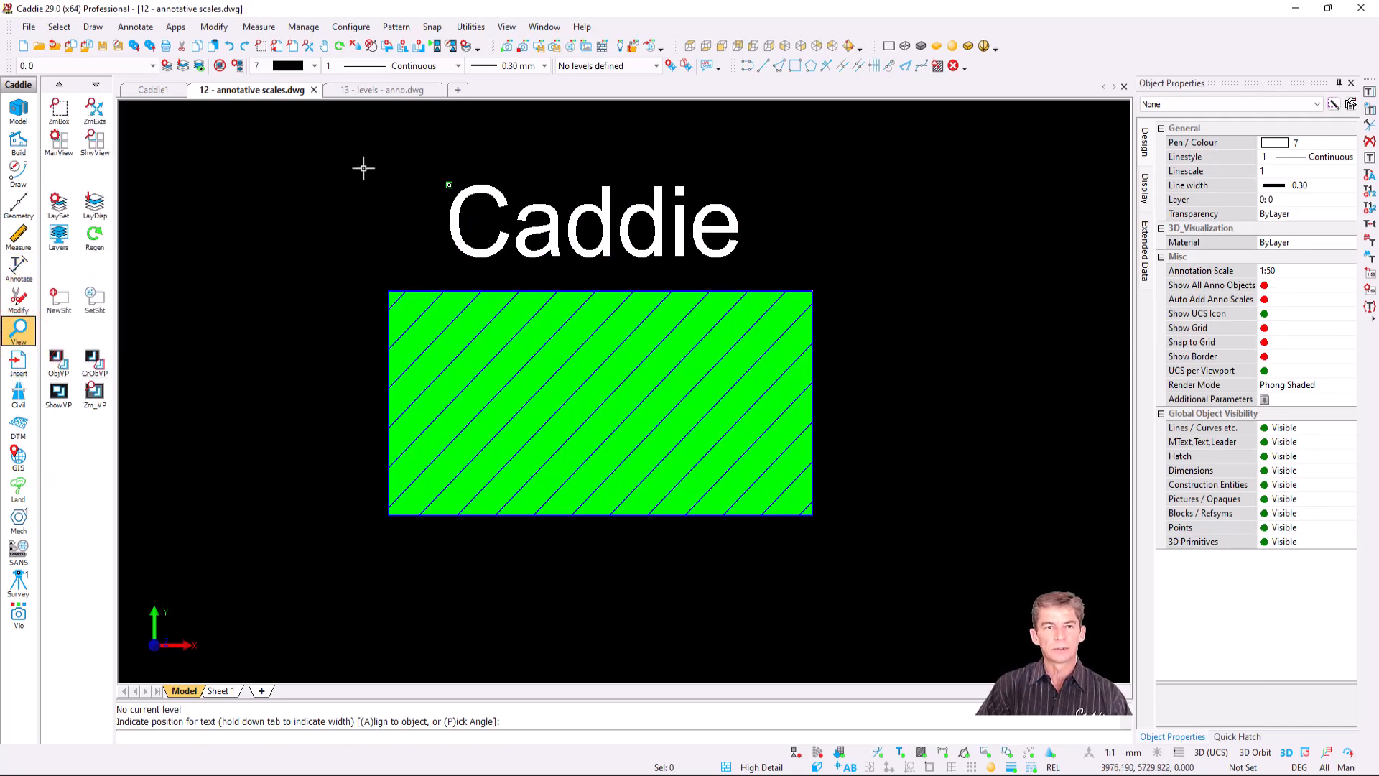
left_click(348, 144)
left_click(875, 542)
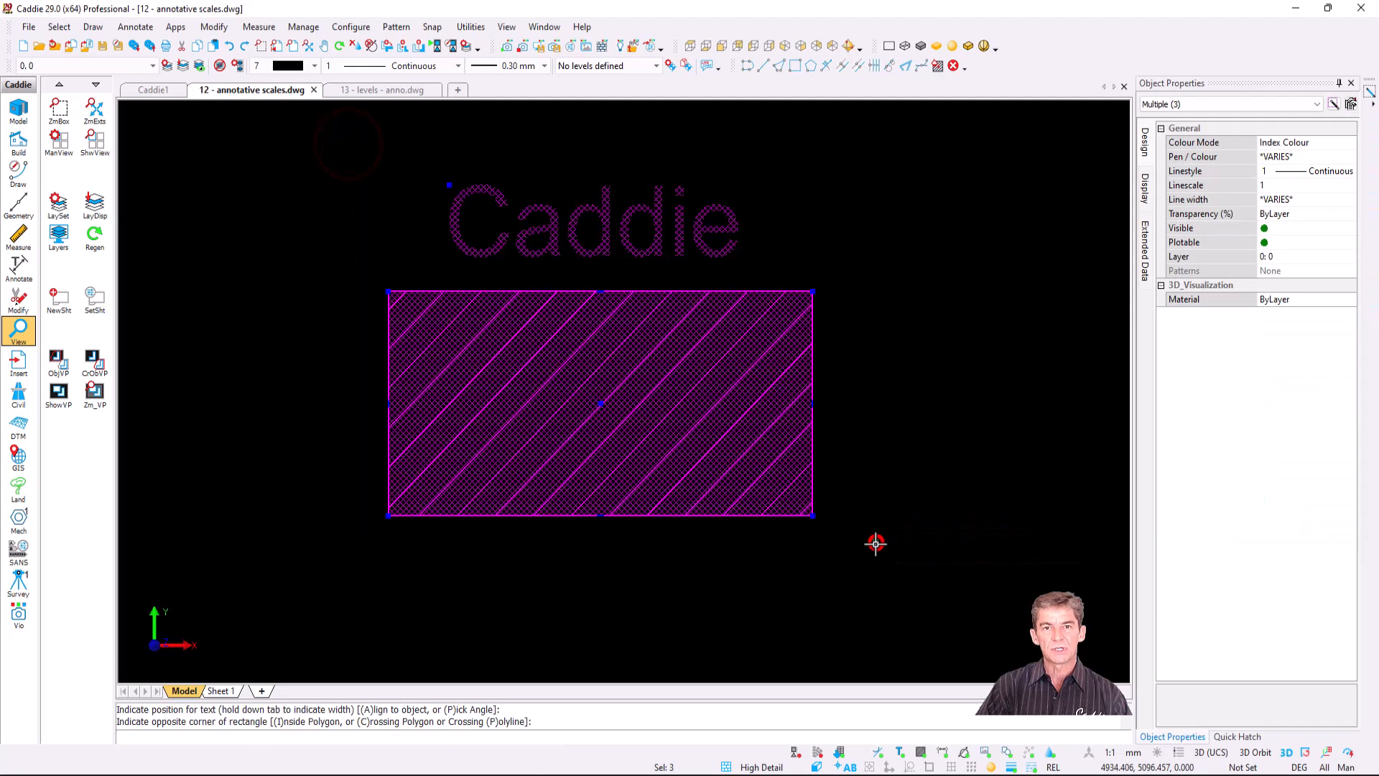
right_click(627, 291)
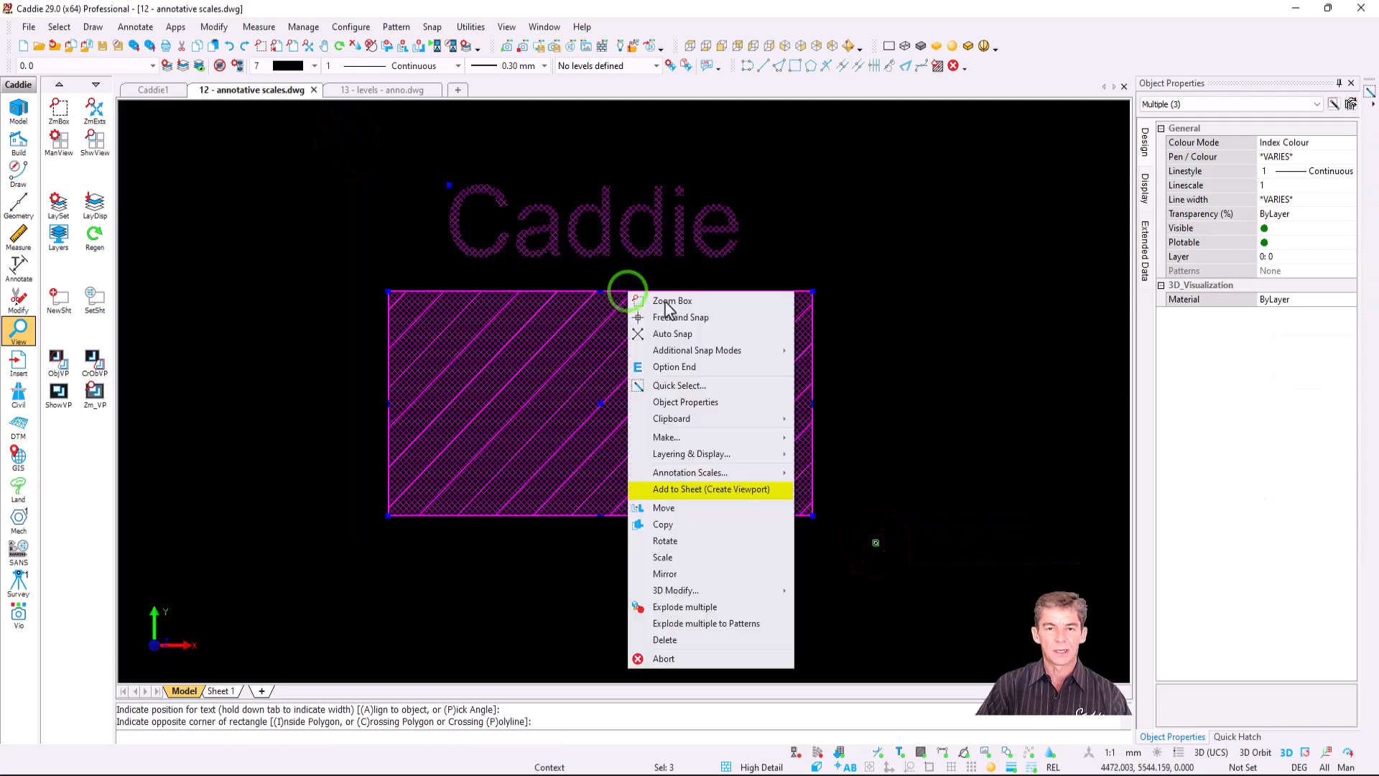
left_click(753, 493)
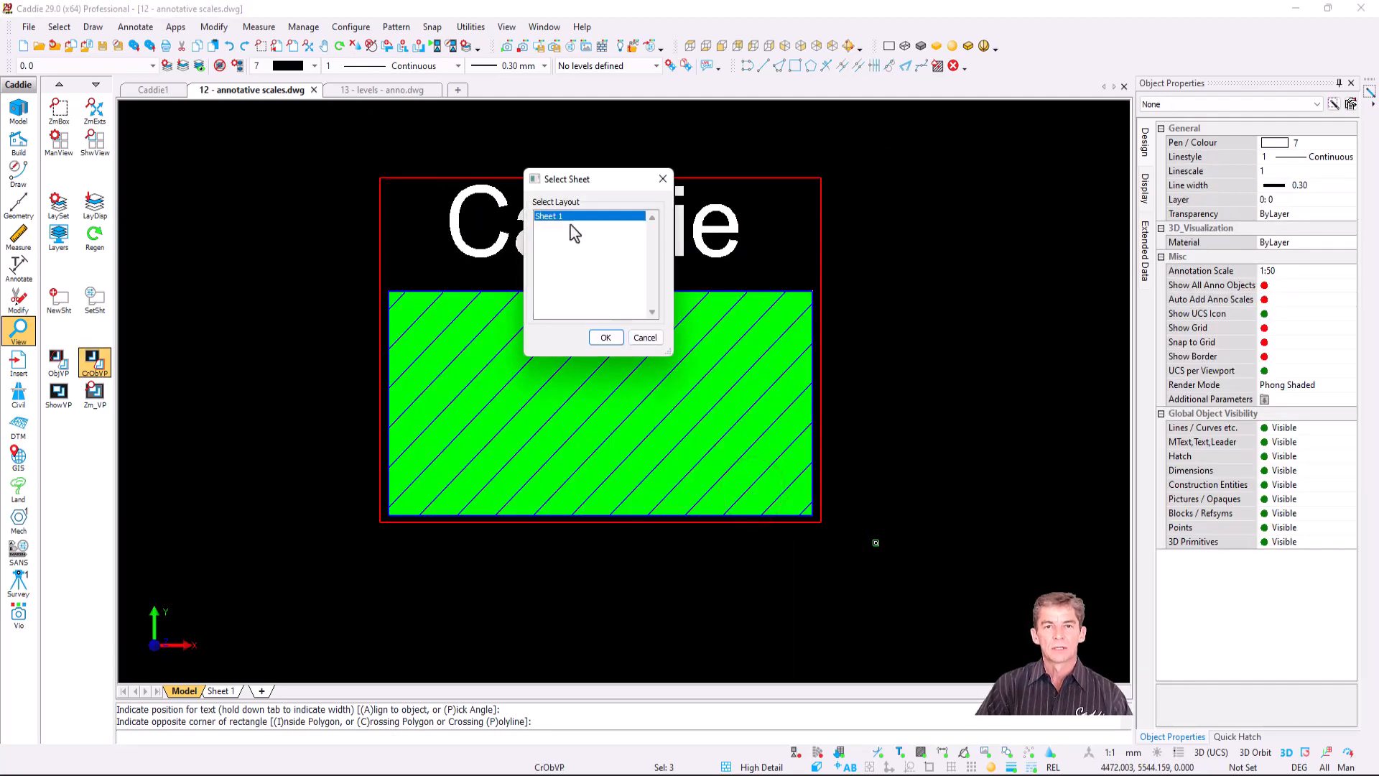
left_click(606, 338)
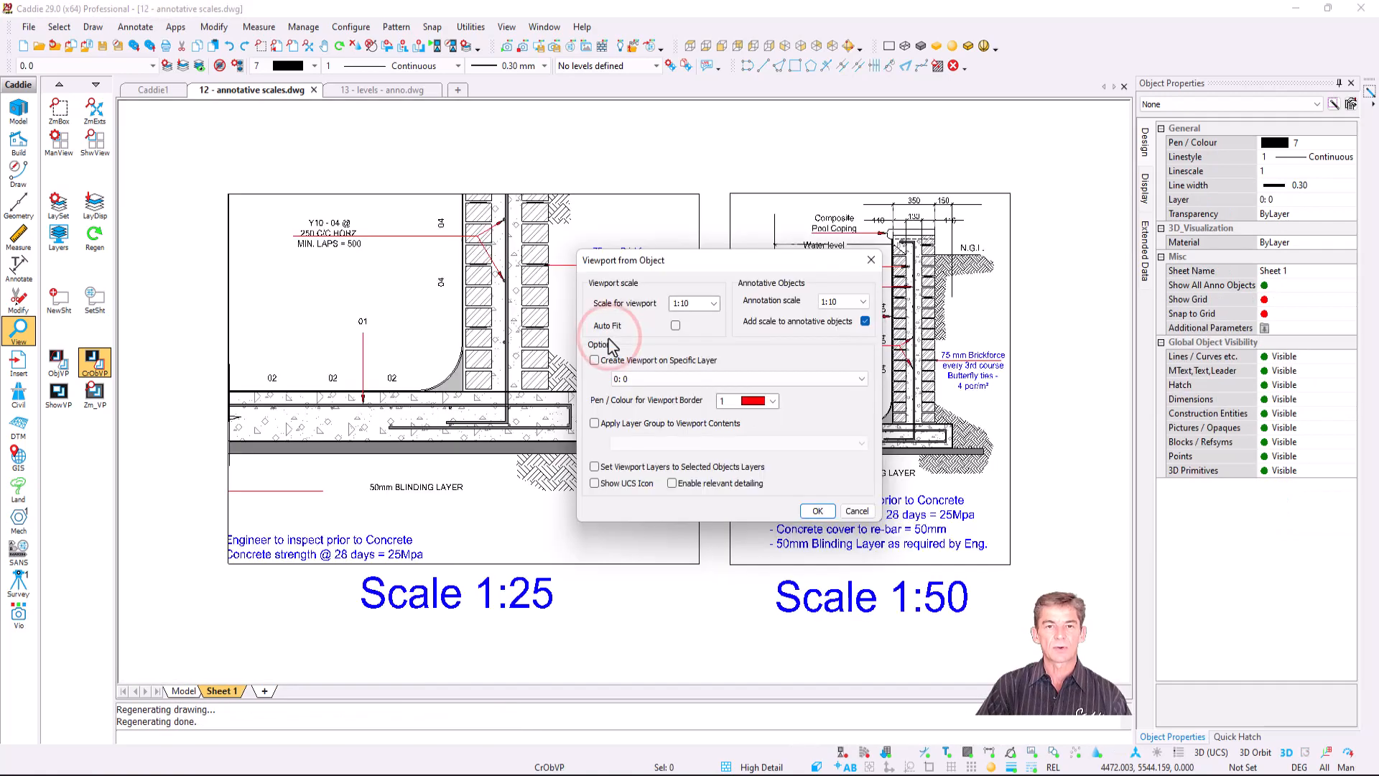
Step: Set the new viewport's scale to 1:50 and place it above the 1:50 label on the sheet
left_click(713, 303)
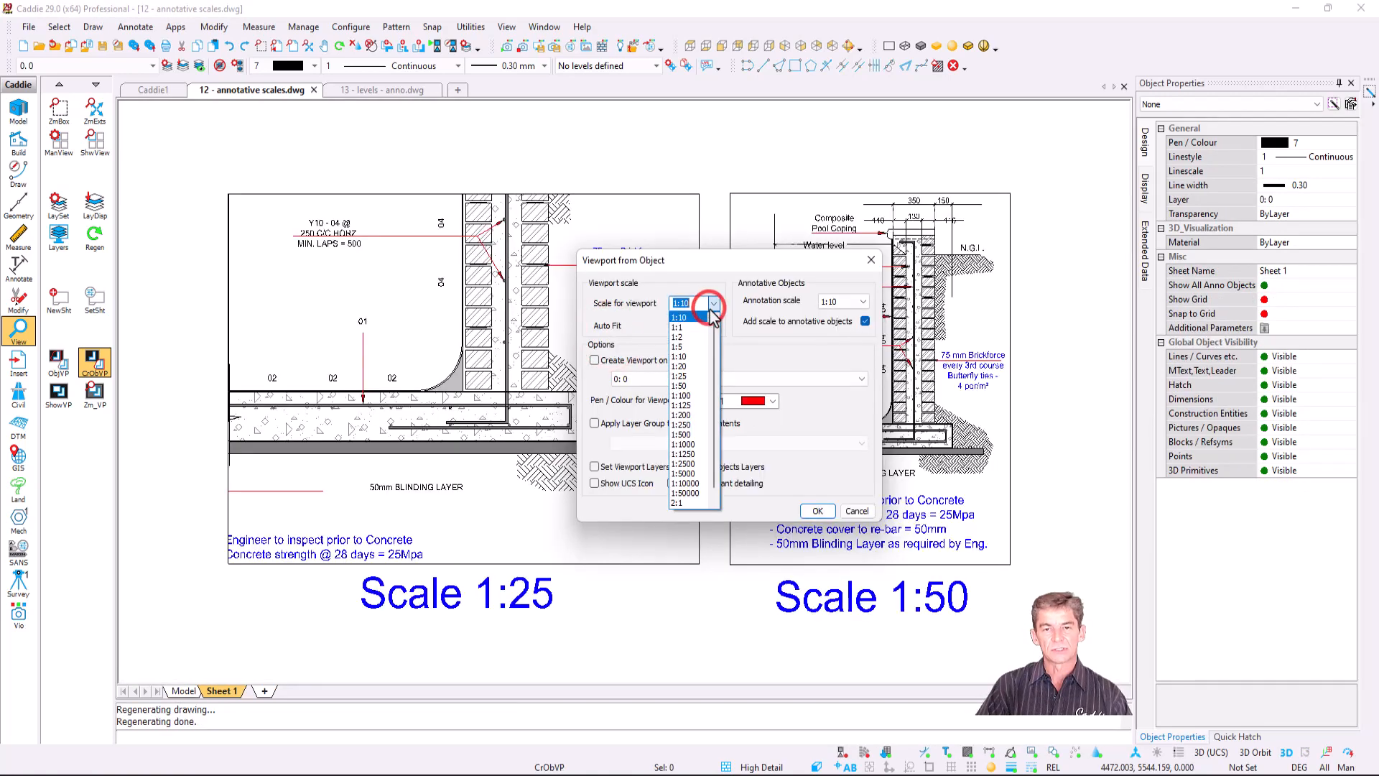
left_click(689, 386)
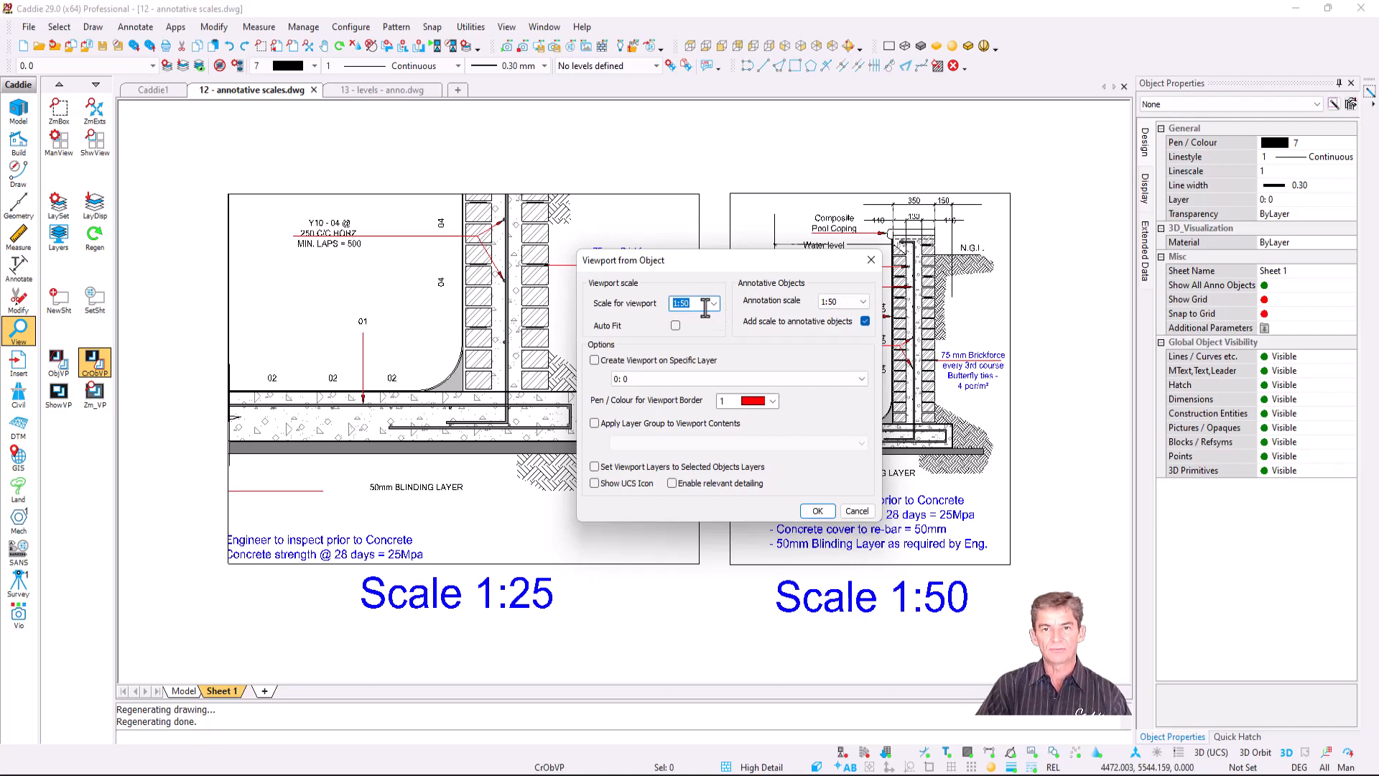
left_click(819, 510)
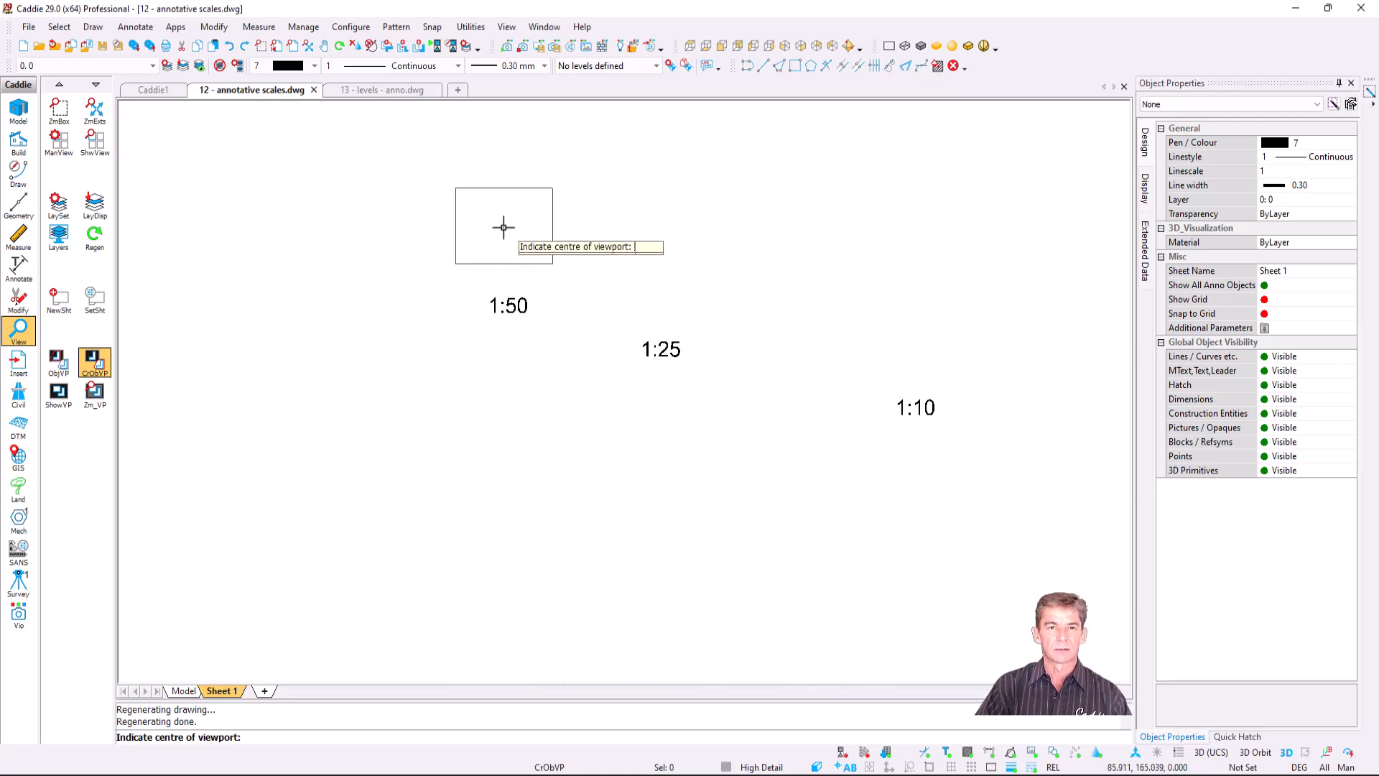
left_click(504, 225)
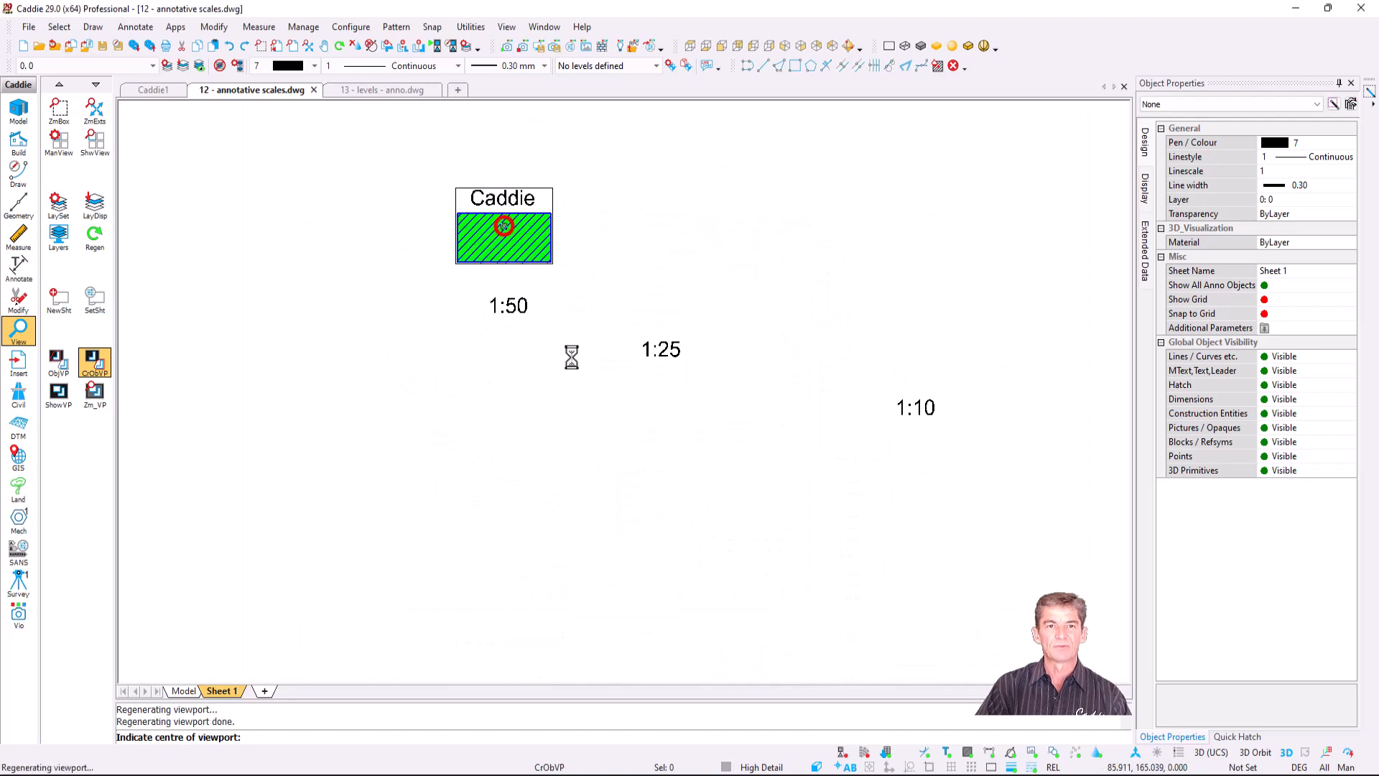
Step: Create a second viewport of the same objects at scale 1:25 and place it above the 1:25 label
left_click(94, 363)
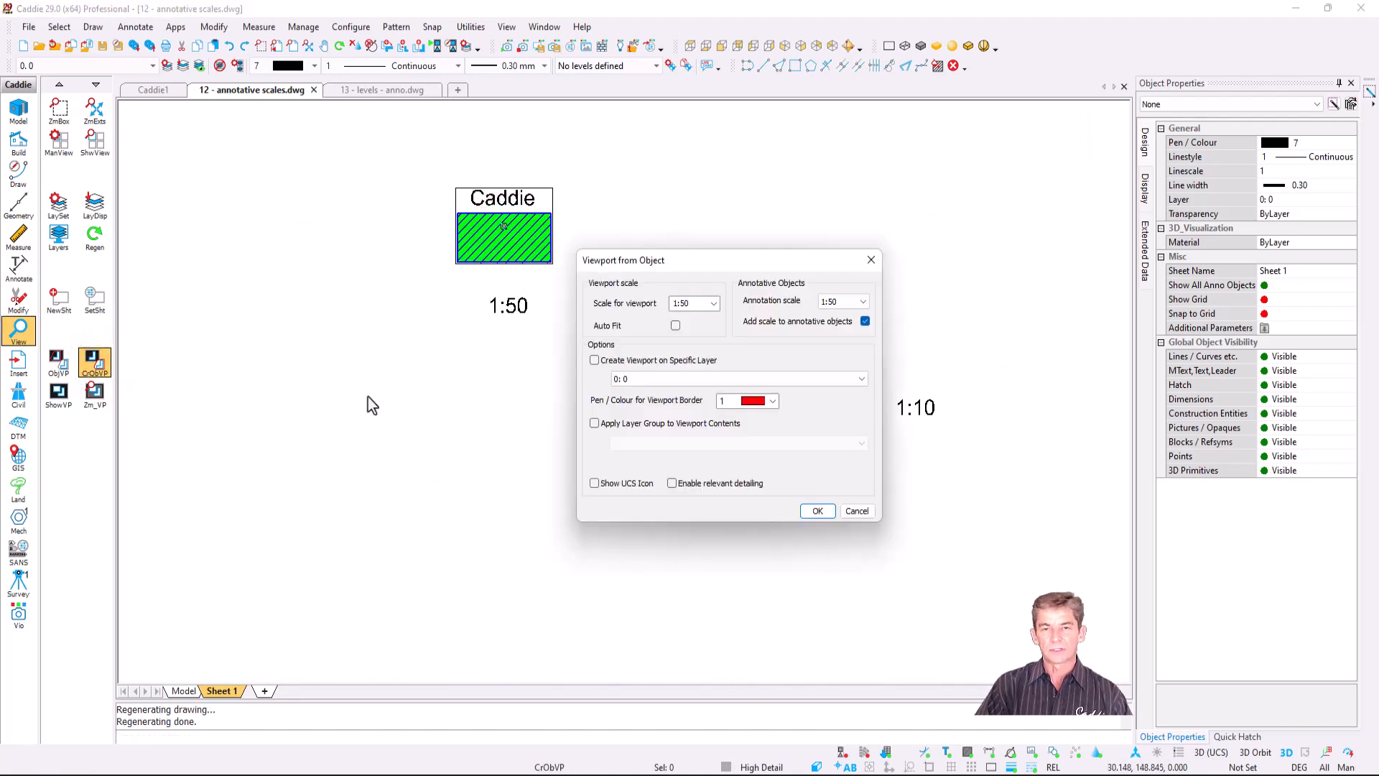
left_click(713, 303)
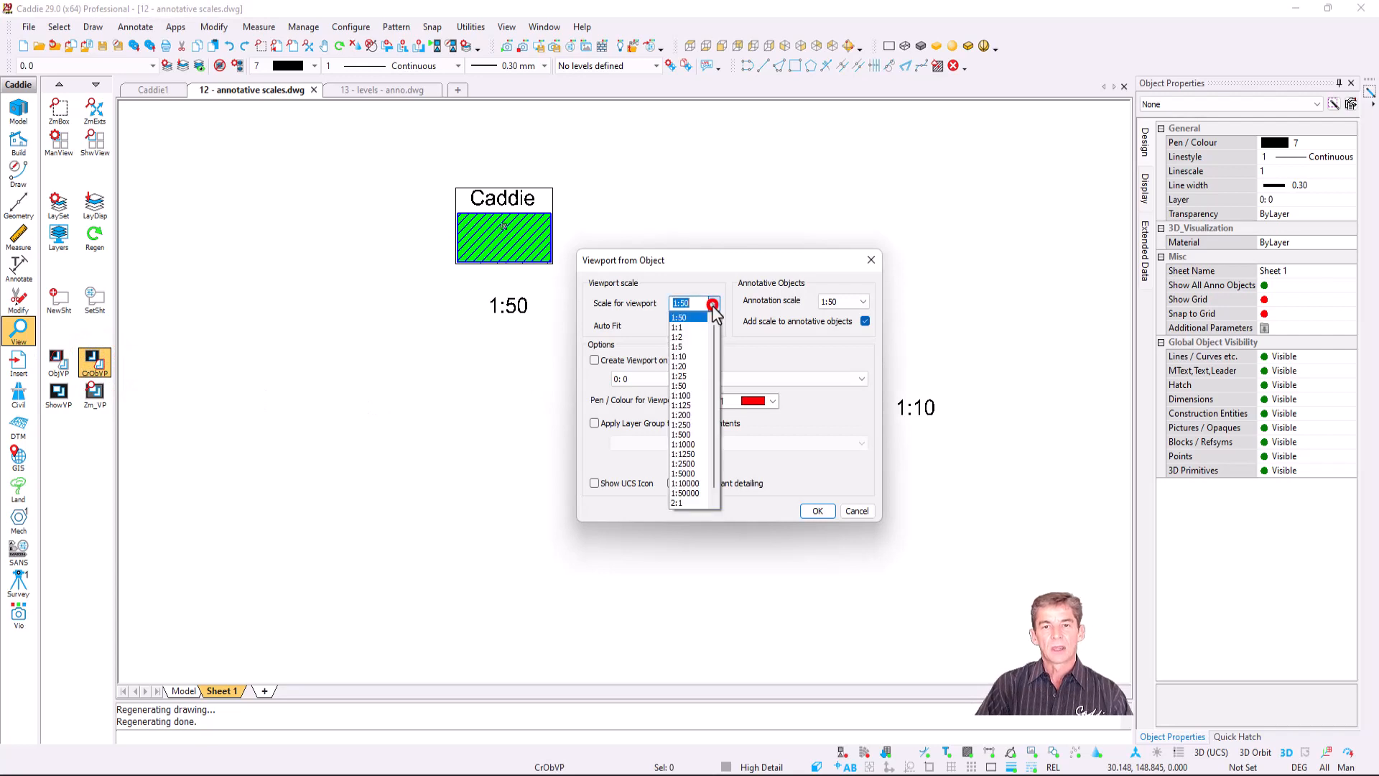
left_click(707, 377)
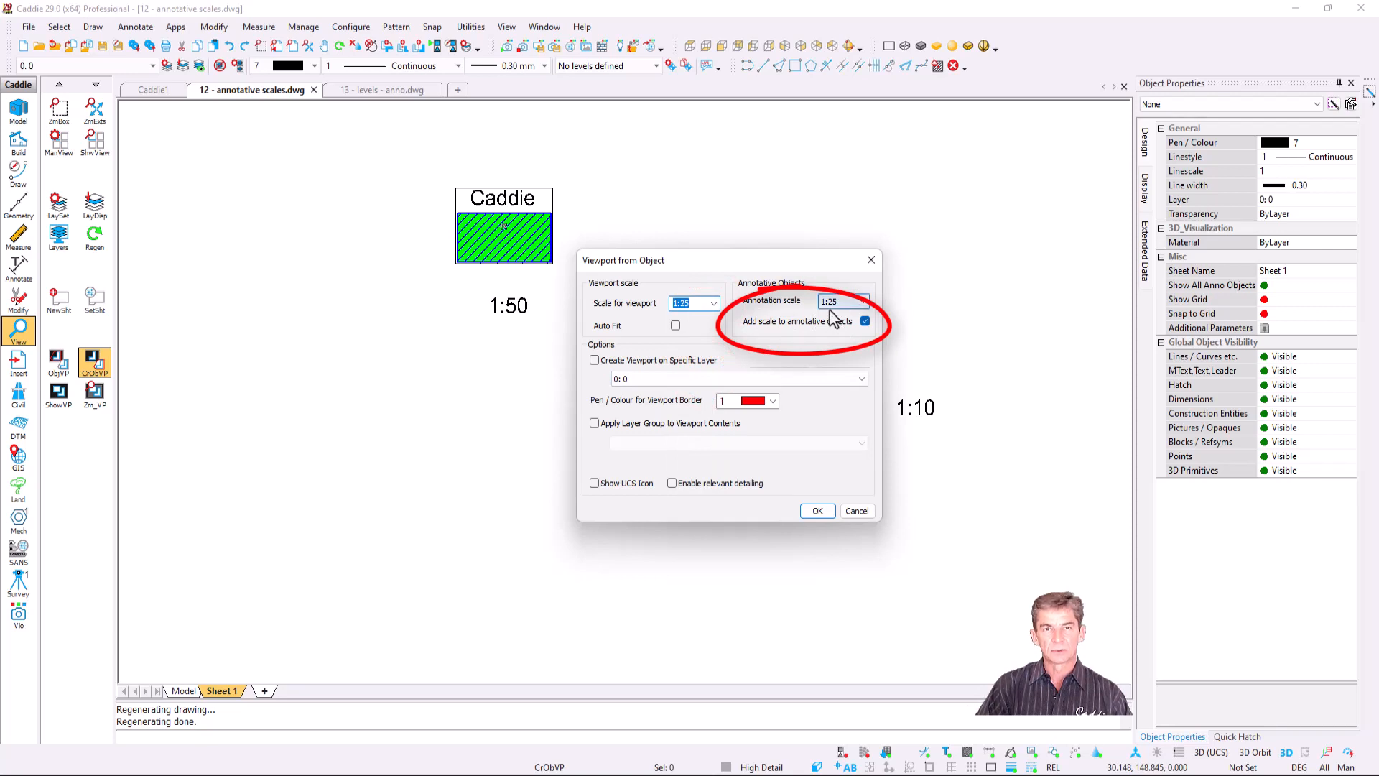
left_click(818, 511)
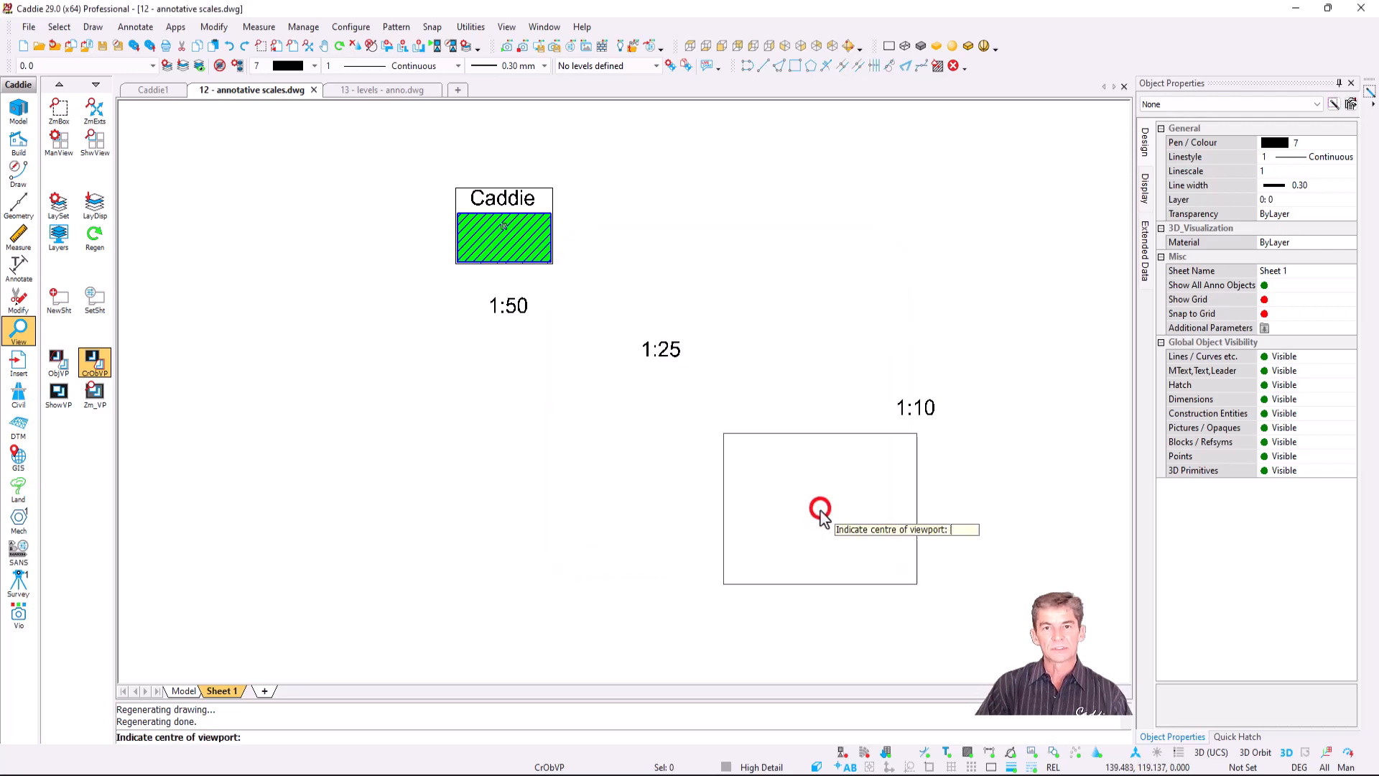
left_click(693, 227)
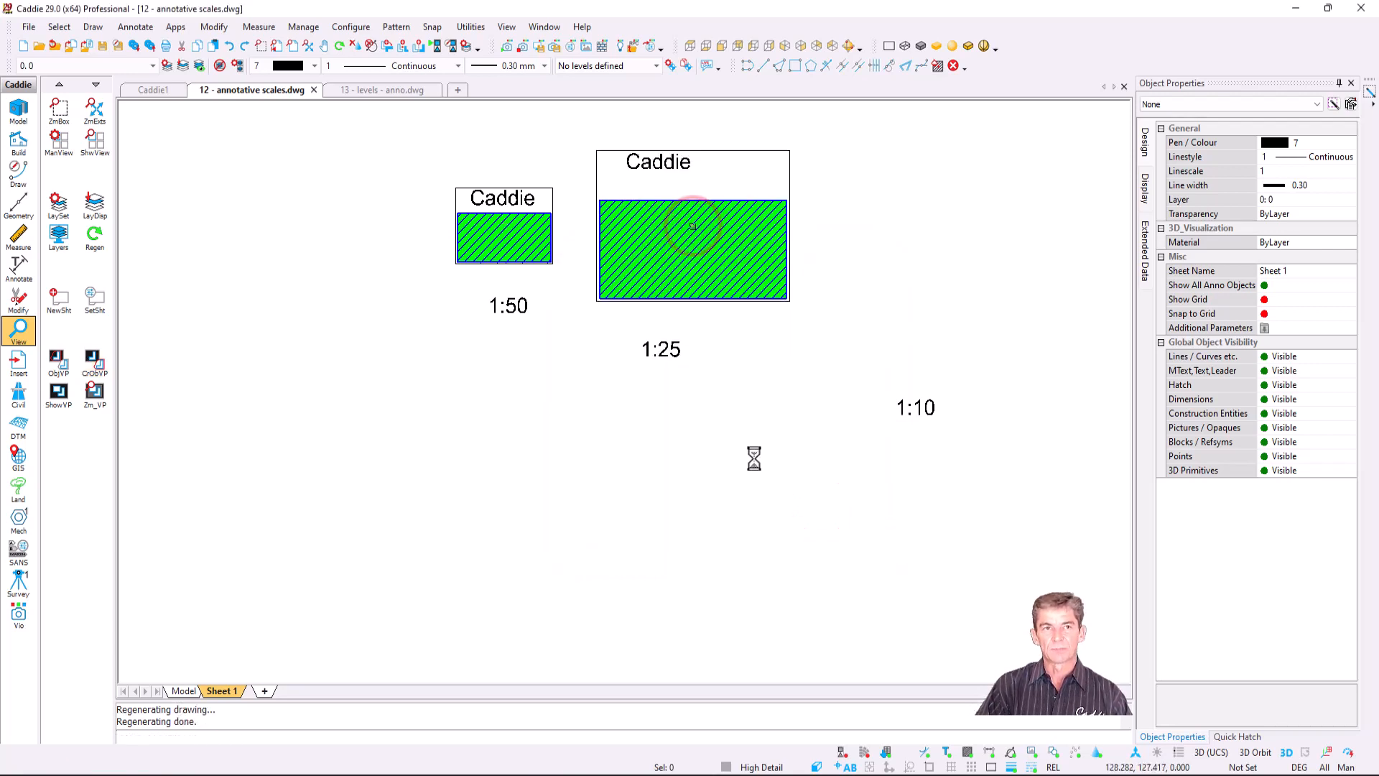
Step: Create a third viewport of the same objects at scale 1:10 and place it above the 1:10 label
left_click(94, 363)
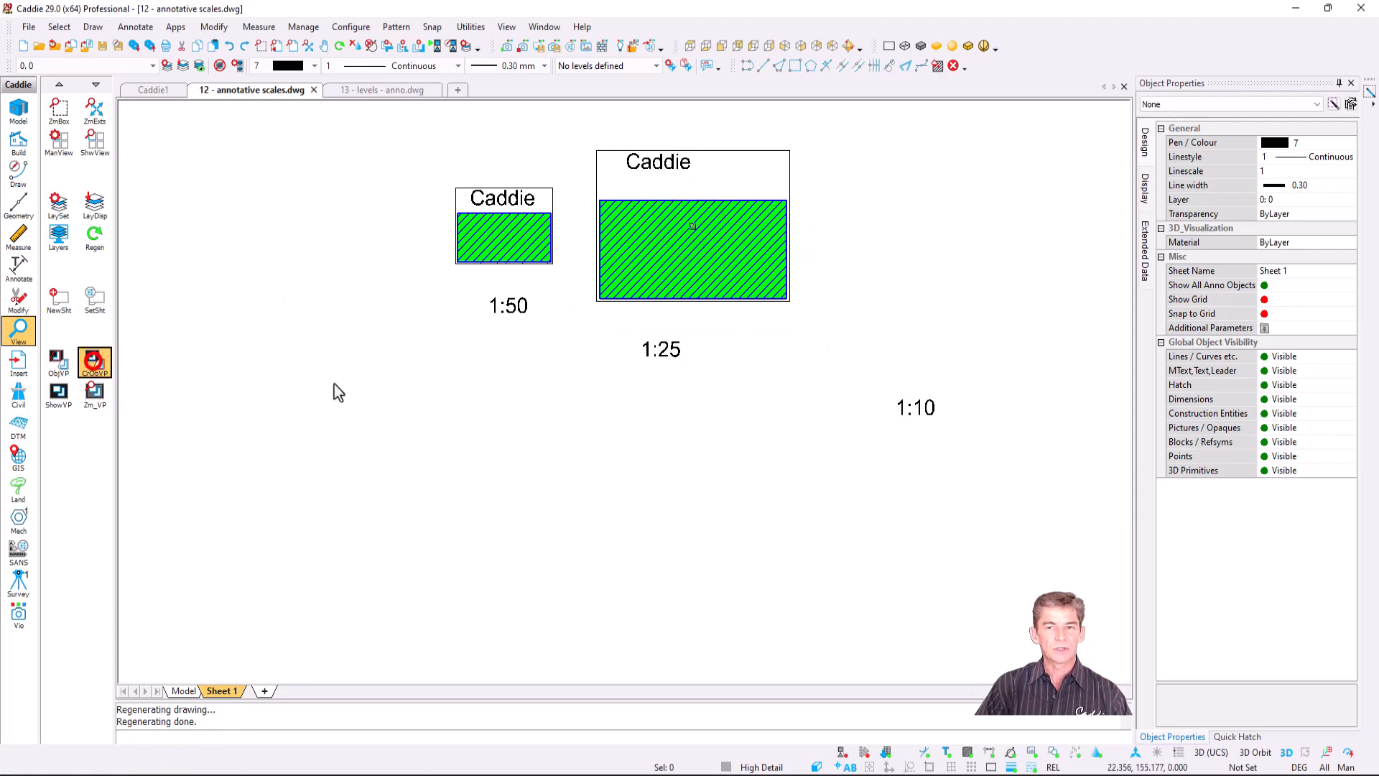
left_click(713, 303)
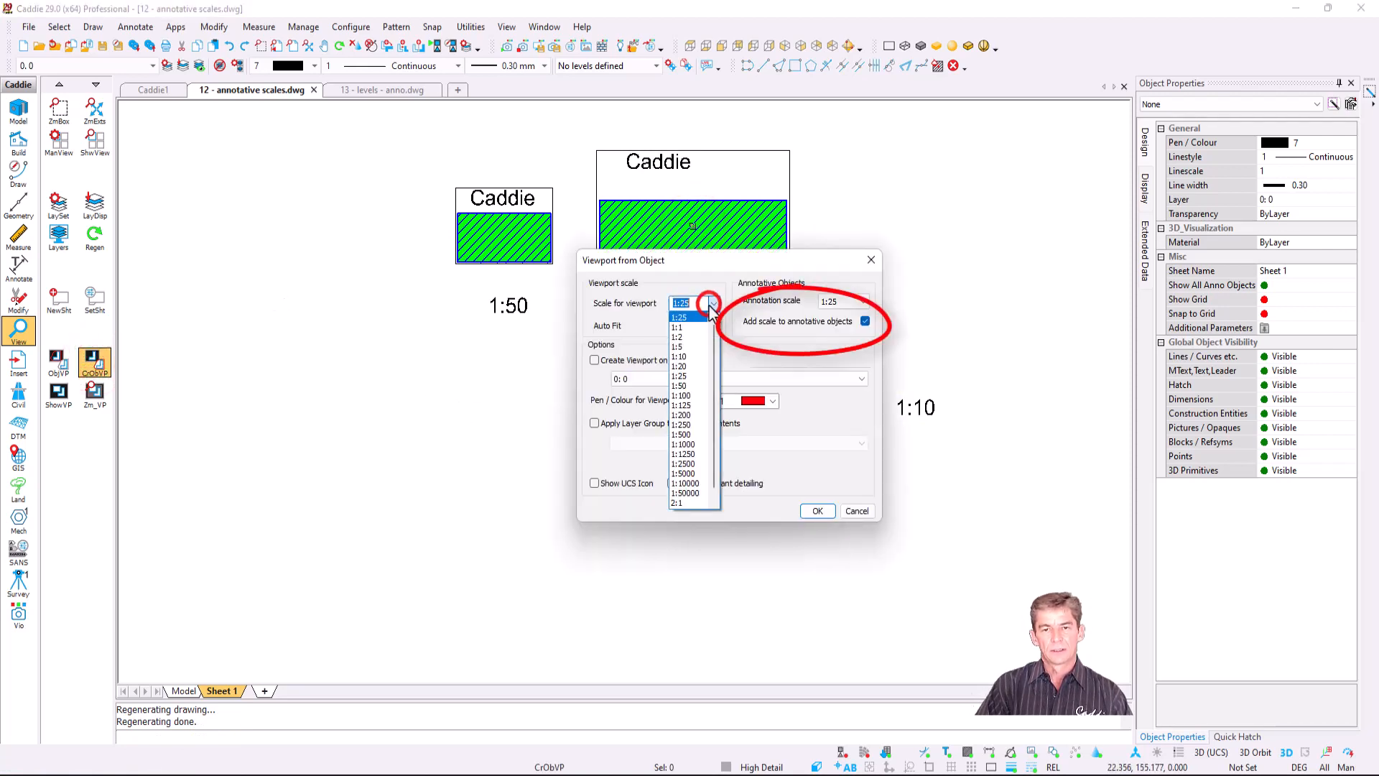
left_click(692, 330)
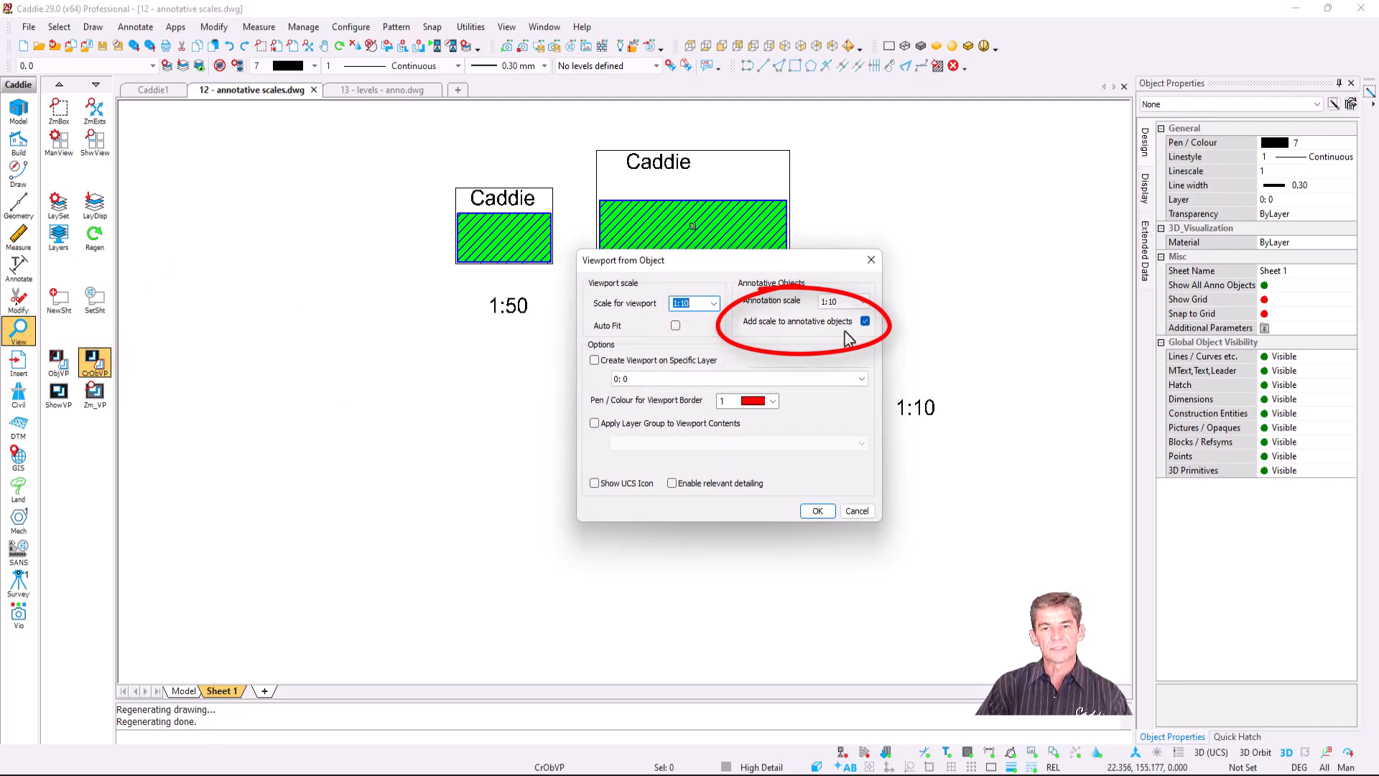
left_click(818, 510)
scroll(908, 263, "down", 1)
middle_click_drag(908, 264, 703, 416)
left_click(851, 364)
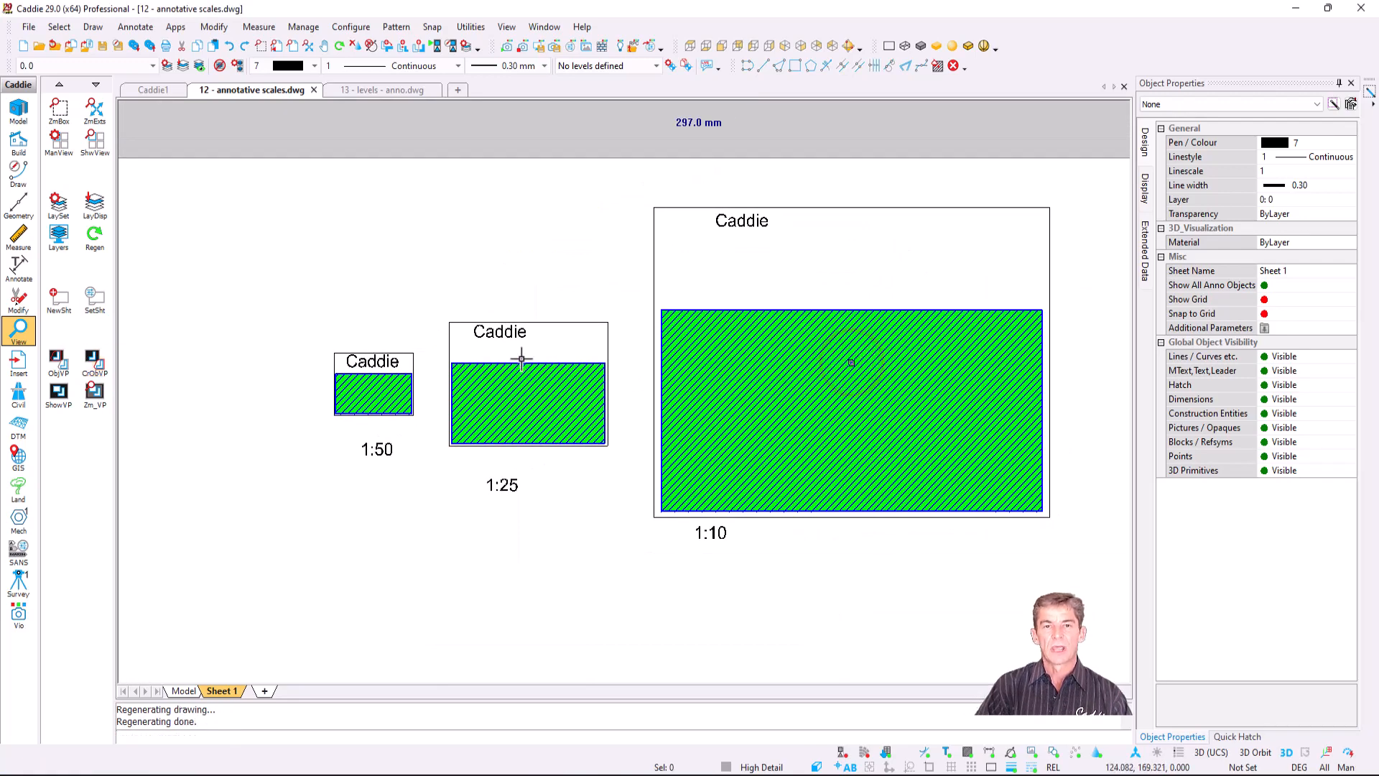
Step: Move the "Caddie" text inside the 1:25 viewport down to just above the hatched rectangle
scroll(499, 433, "up", 1)
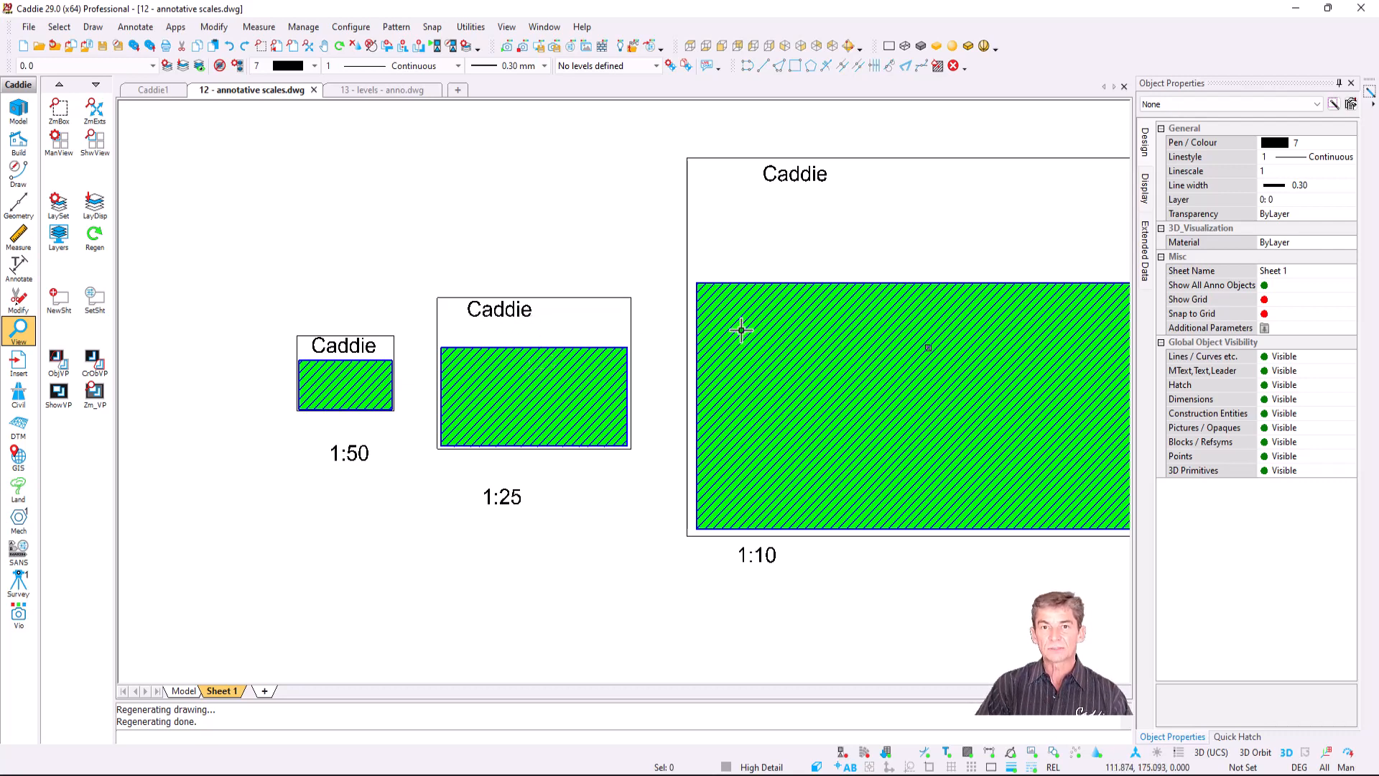
double_click(519, 327)
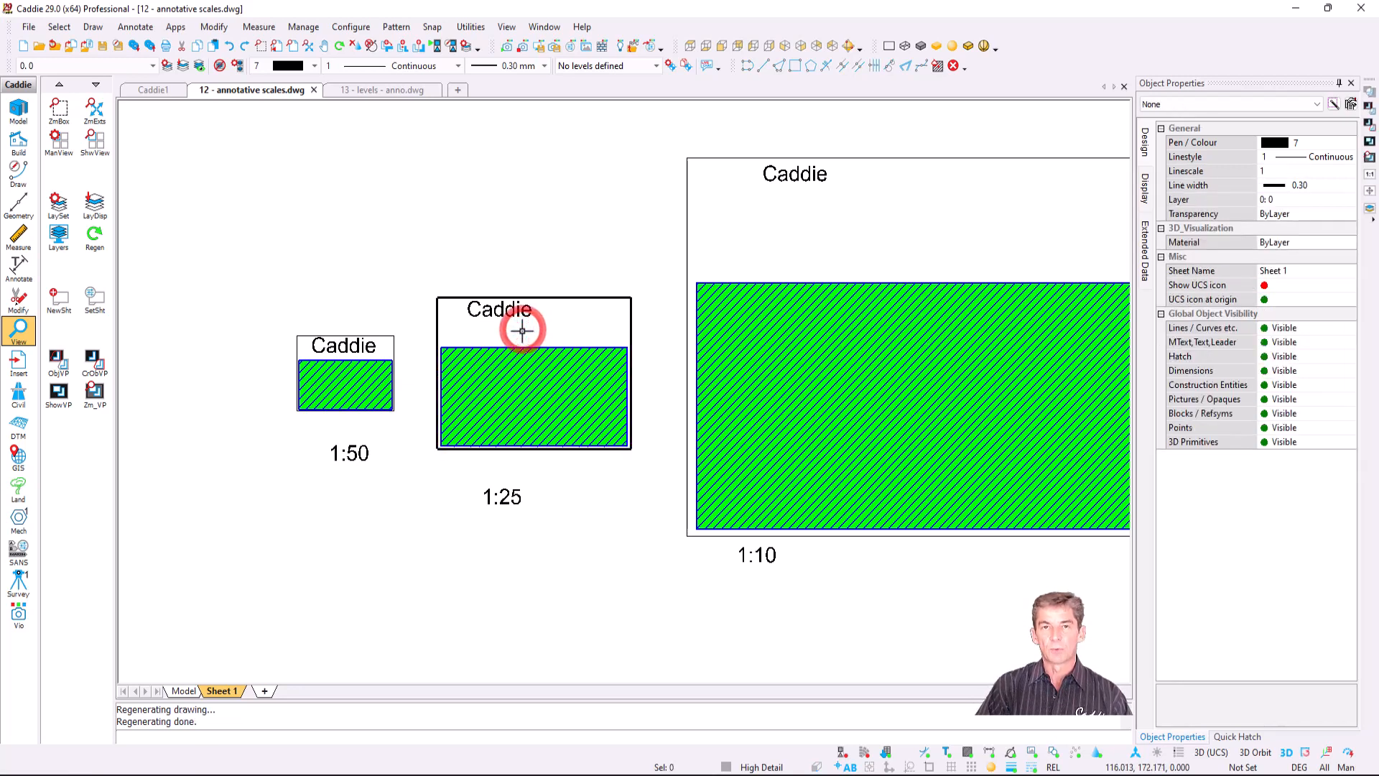
scroll(522, 331, "up", 2)
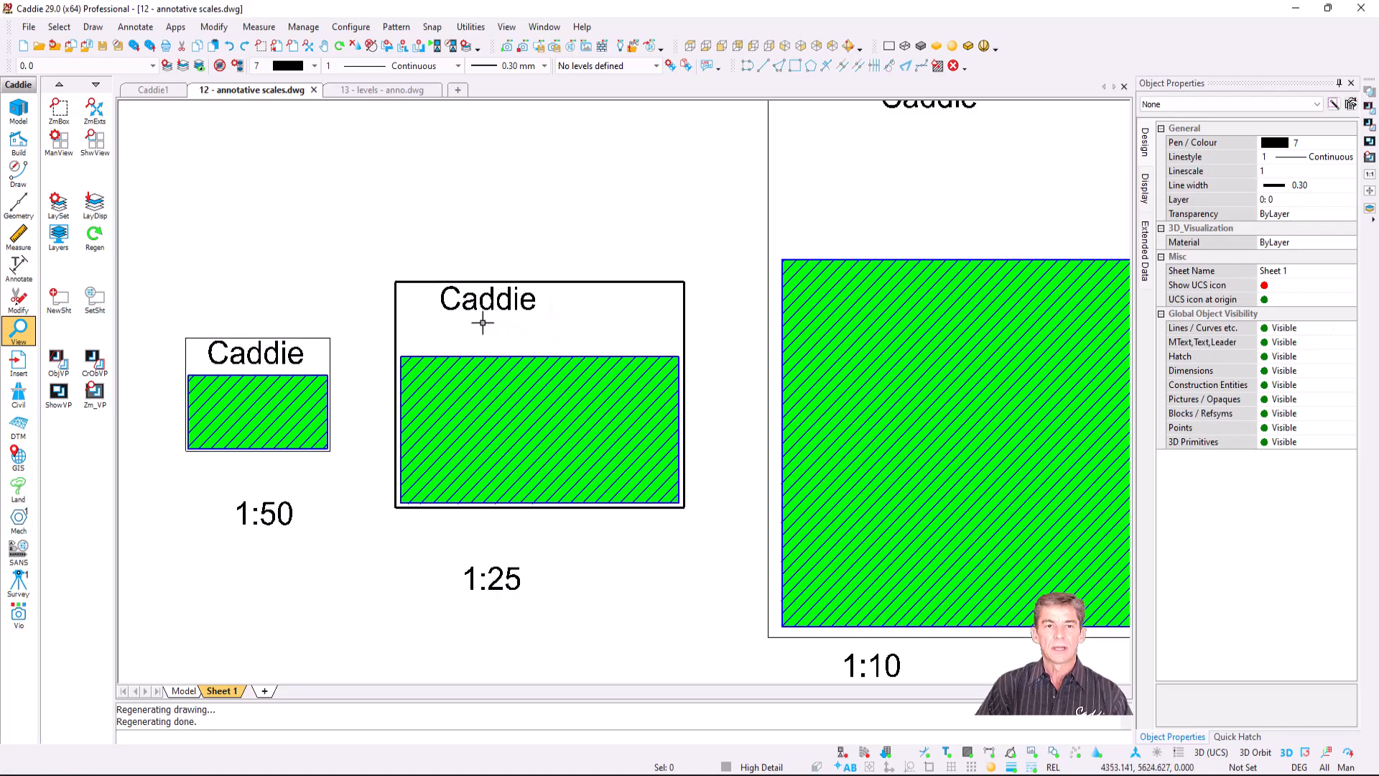
left_click(495, 298)
left_click(439, 290)
left_click(551, 334)
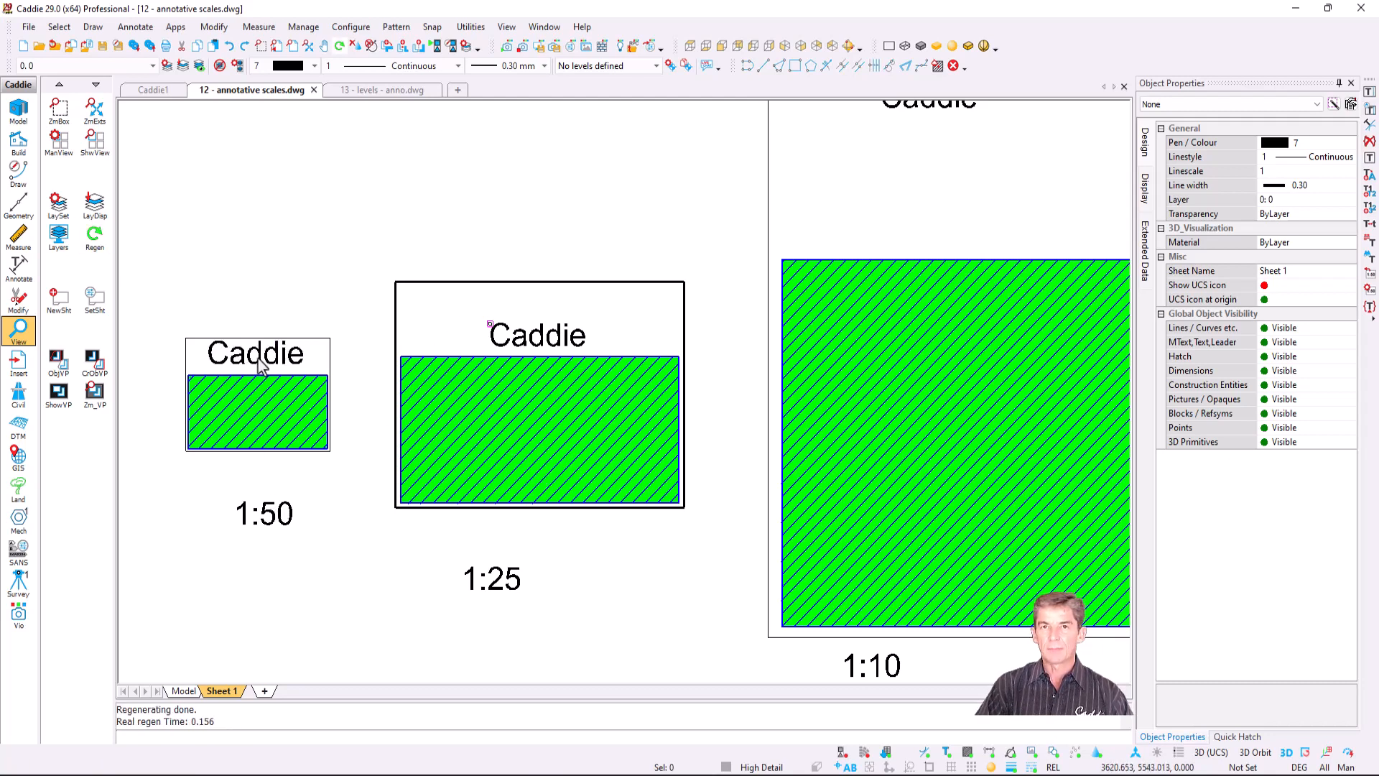
Step: Move the "Caddie" text inside the 1:10 viewport down to just above the hatched rectangle and regenerate the drawing
scroll(711, 428, "down", 2)
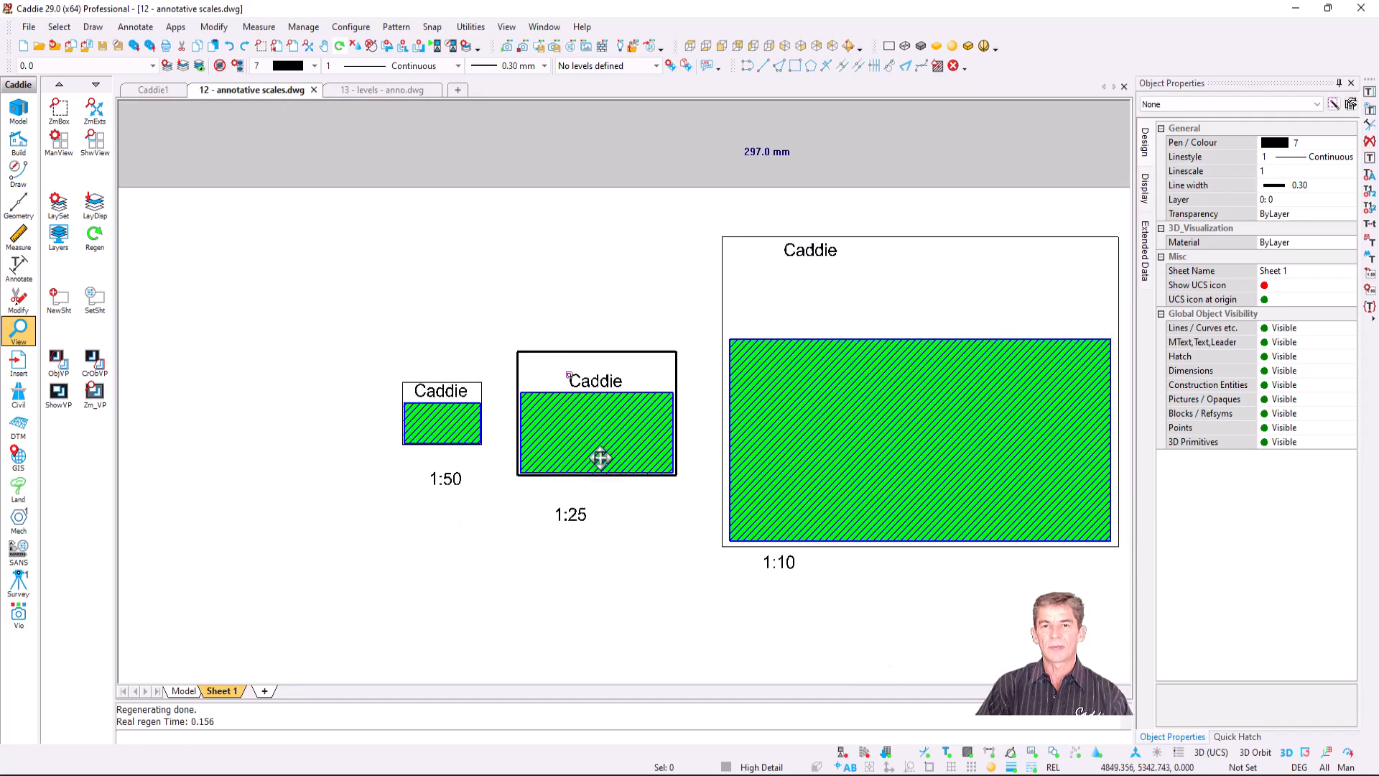
middle_click_drag(600, 458, 354, 497)
left_click(606, 333)
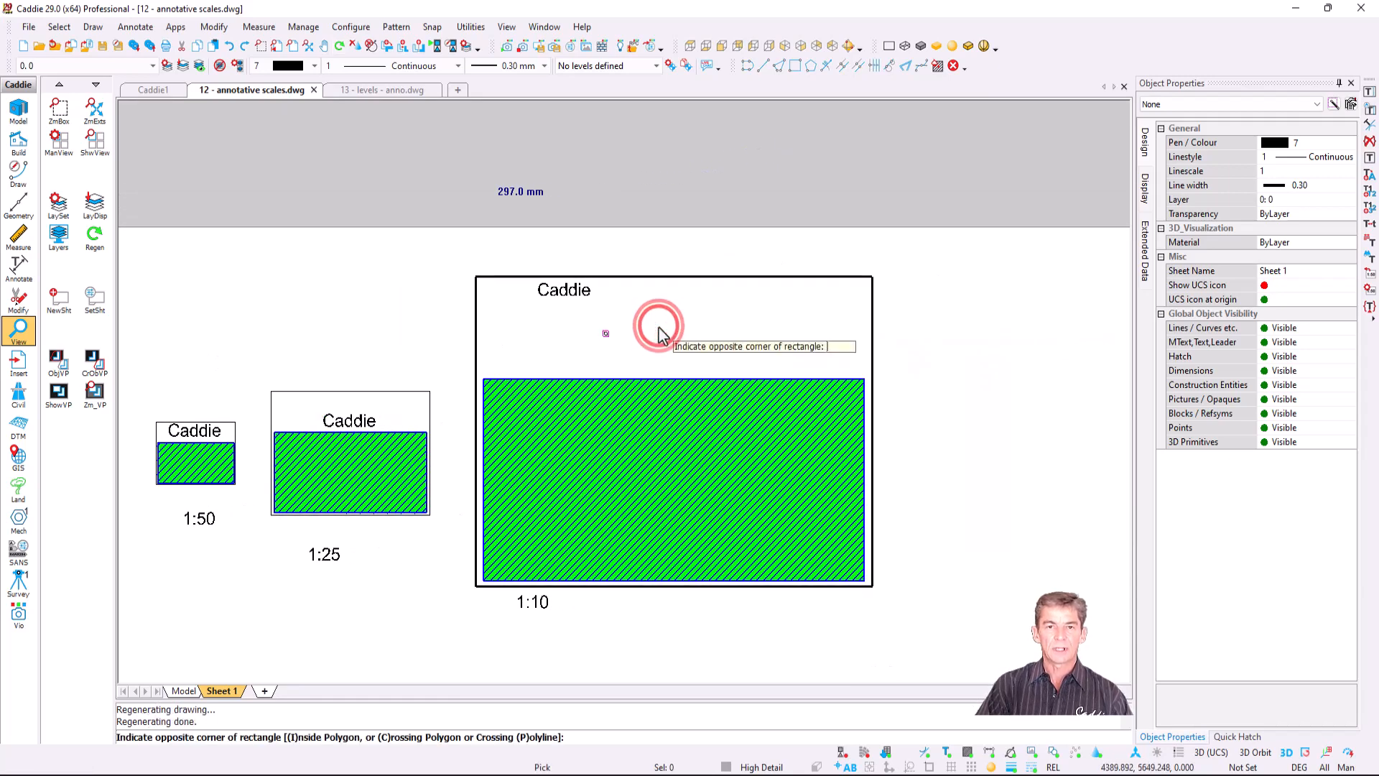
key("Escape")
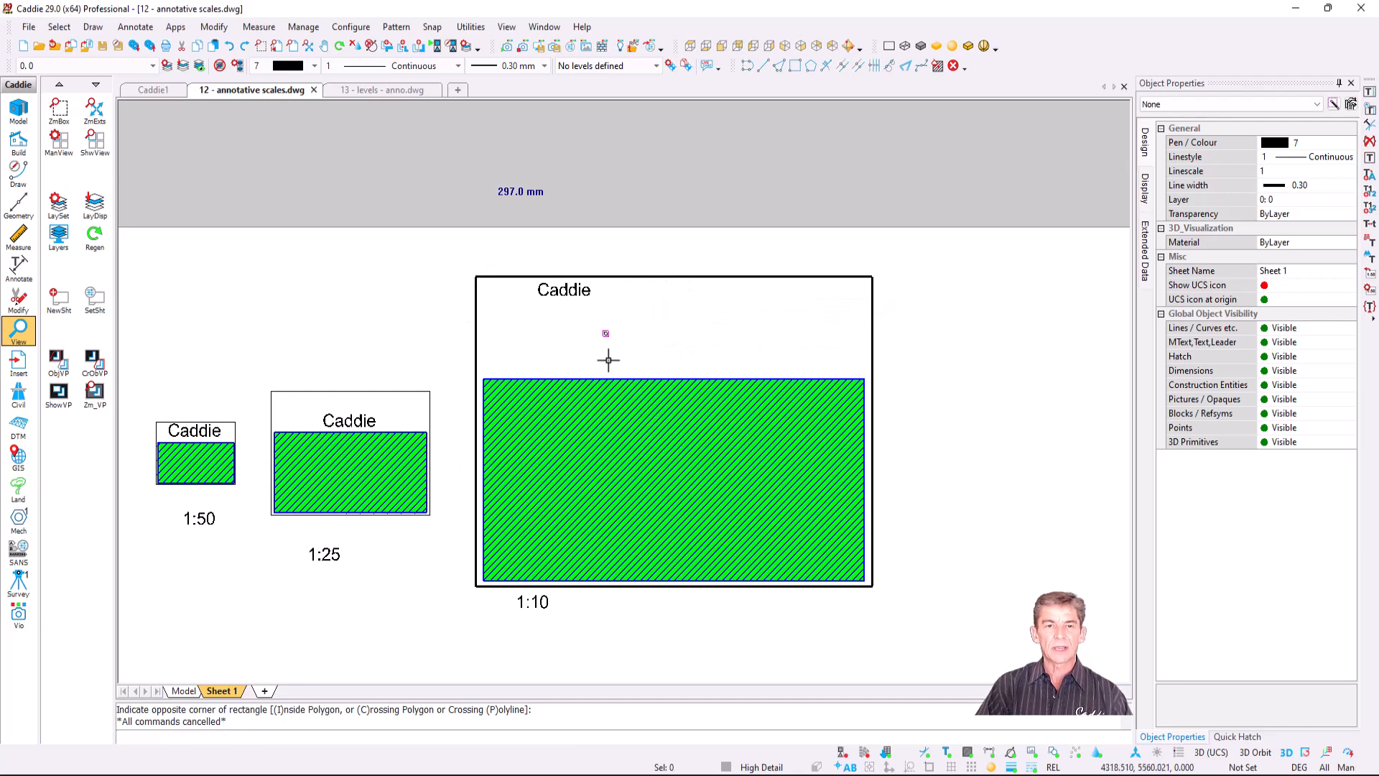
left_click(568, 293)
left_click(539, 285)
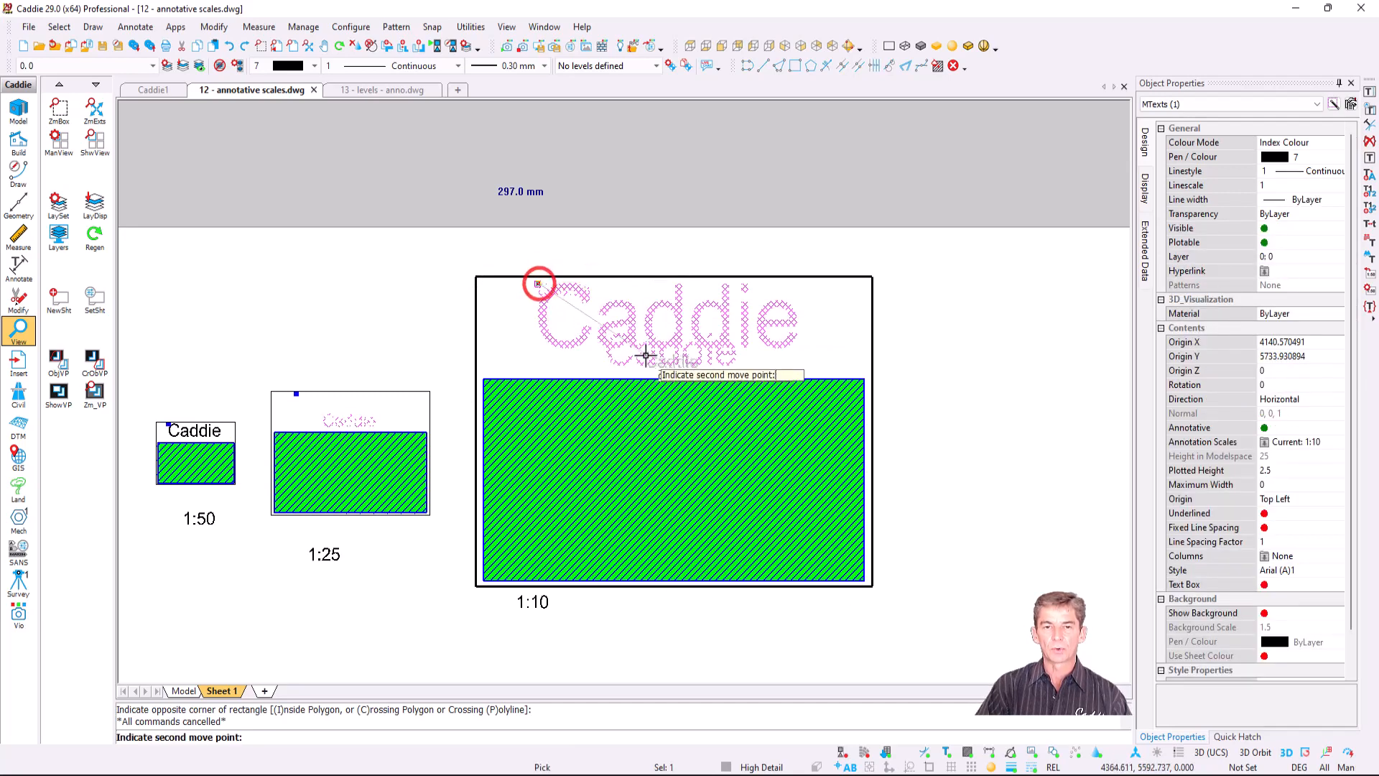
left_click(643, 352)
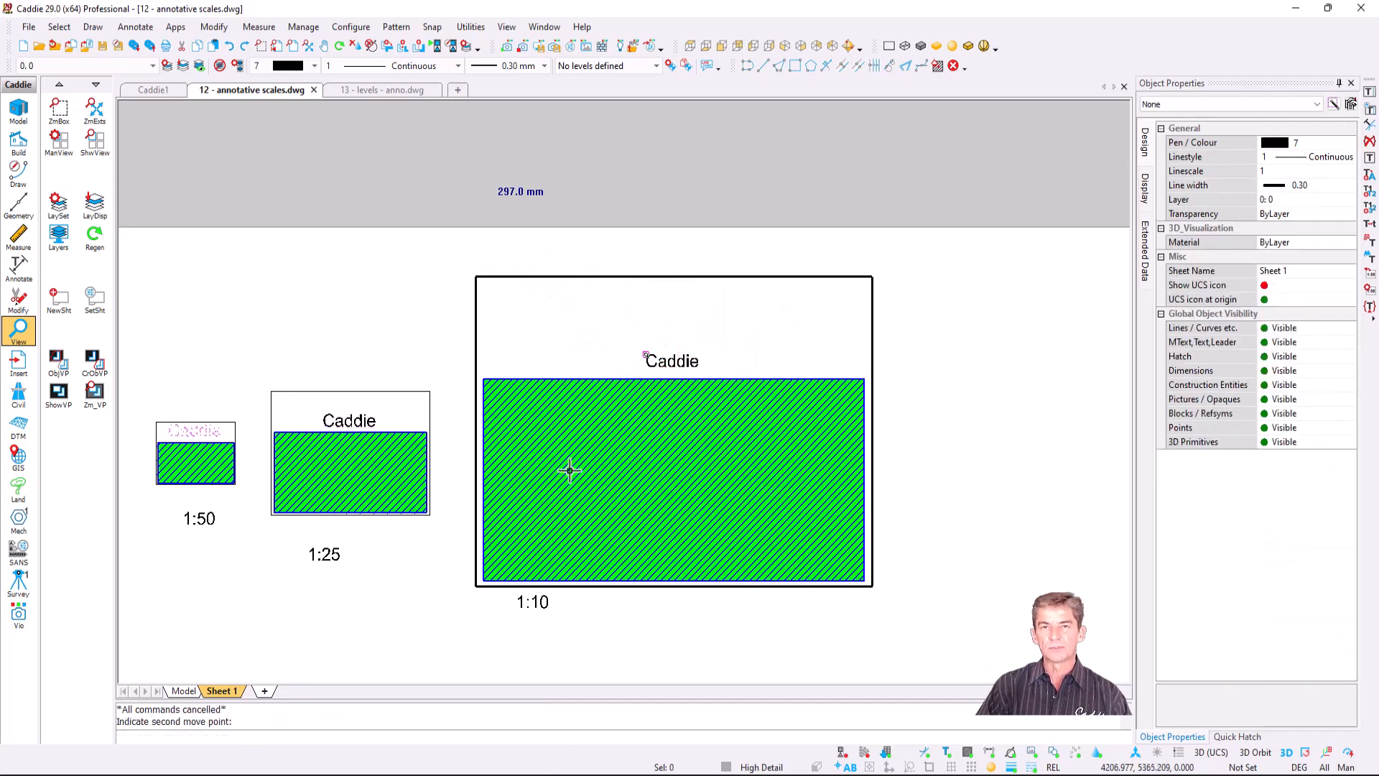
middle_click_drag(563, 474, 726, 387)
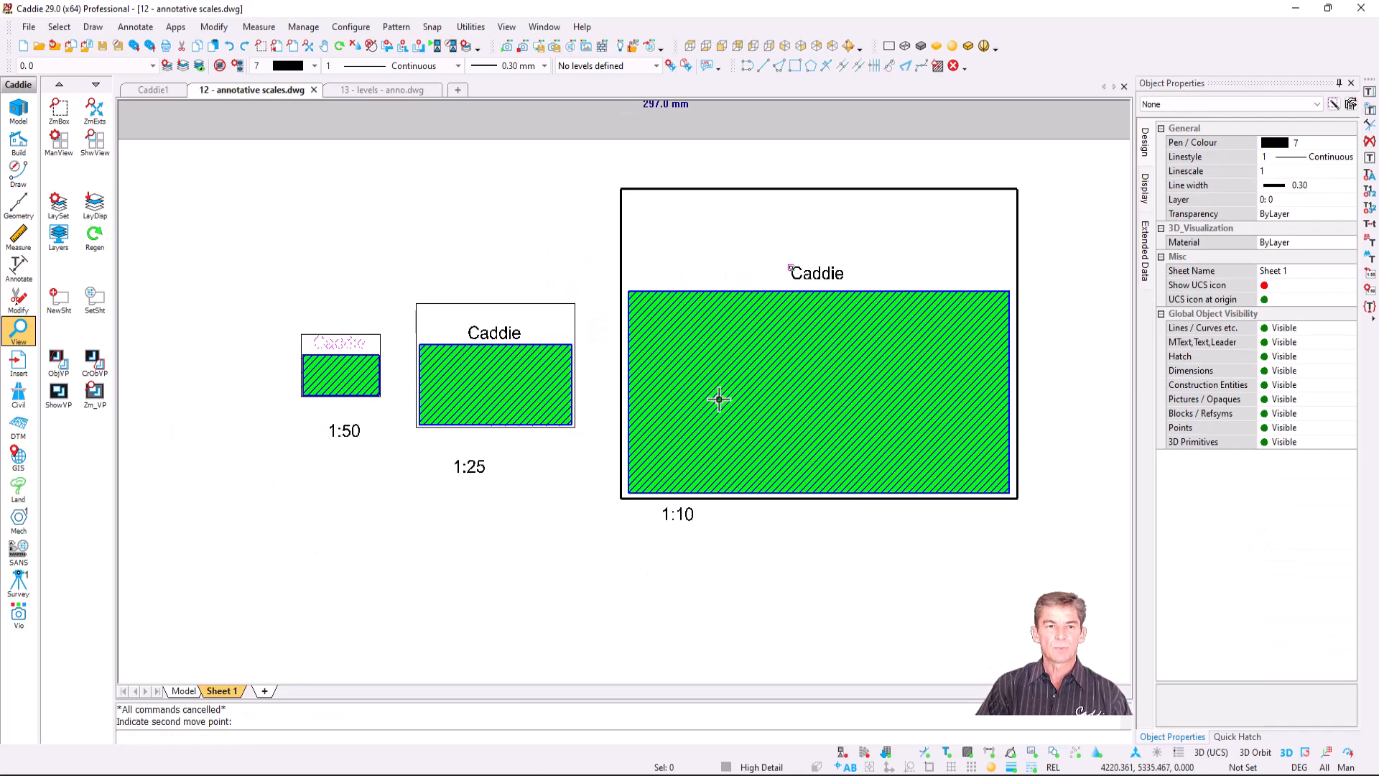
key("F5")
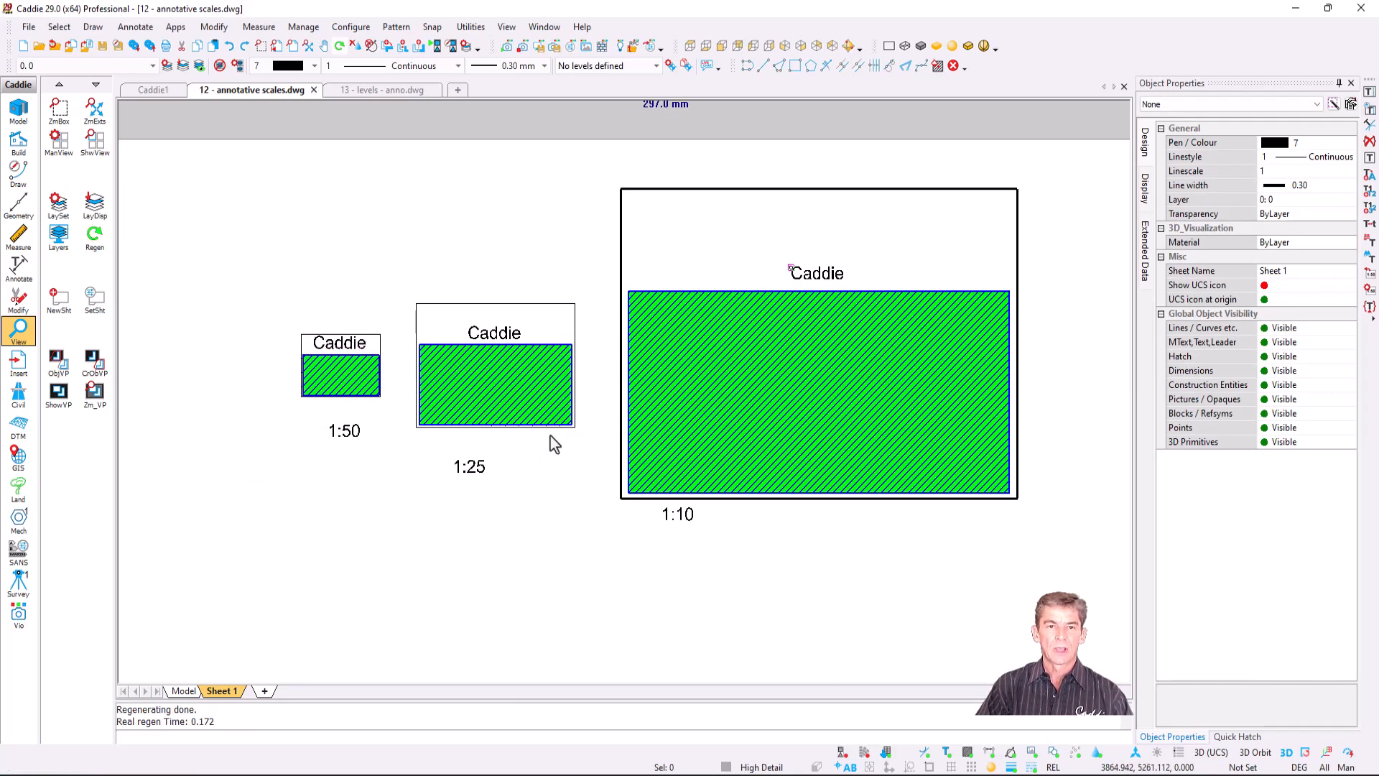
Step: Examine the annotations in the pool wall detail viewports labelled Scale 1:25 and Scale 1:50
scroll(550, 436, "up", 1)
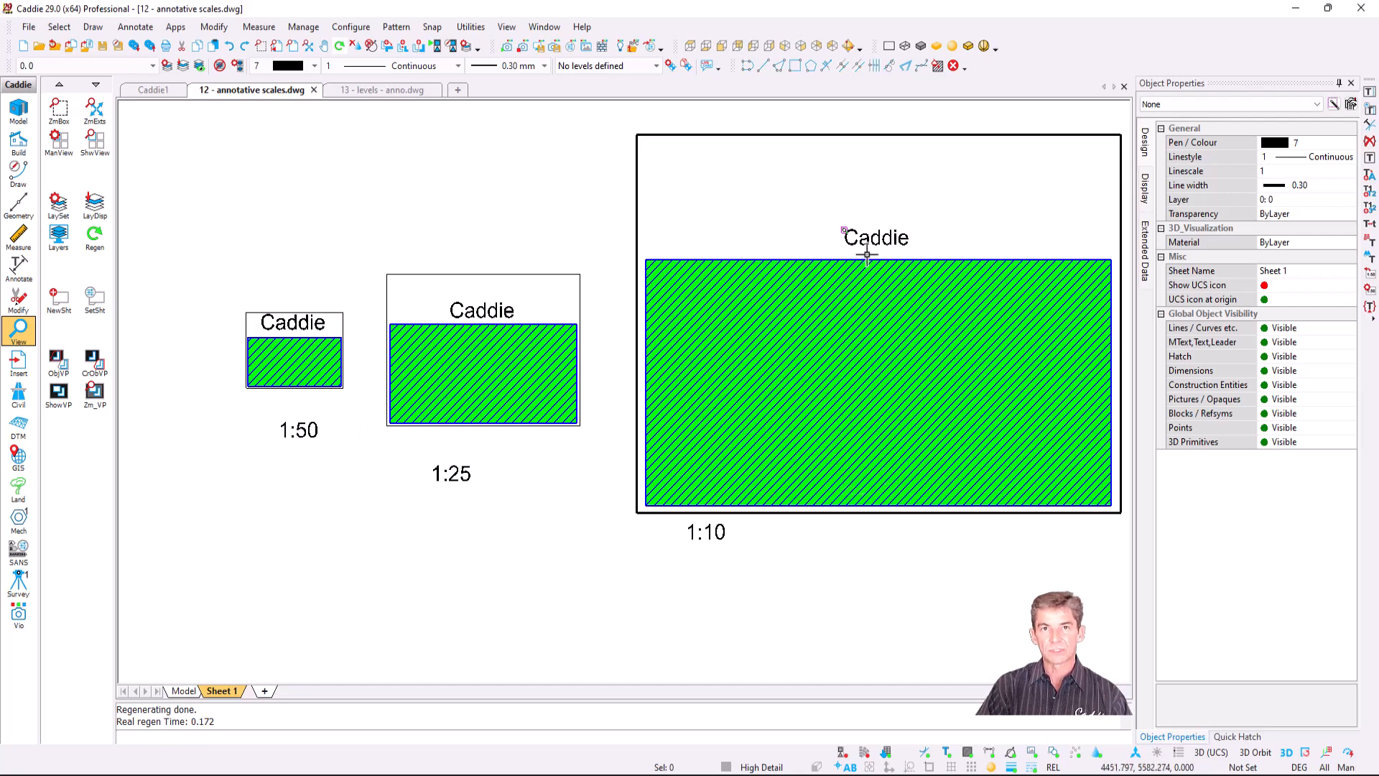
scroll(704, 299, "down", 3)
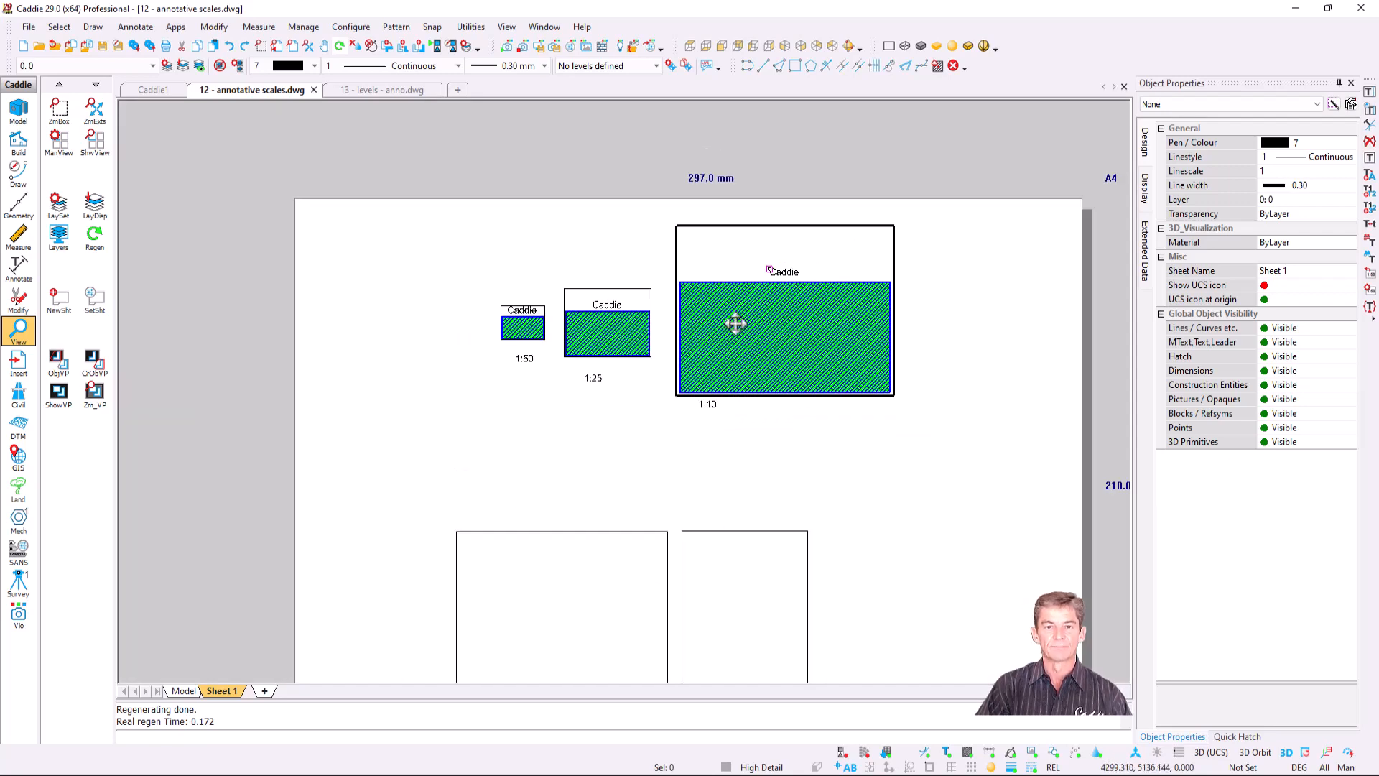
middle_click_drag(735, 324, 722, 56)
scroll(610, 329, "up", 3)
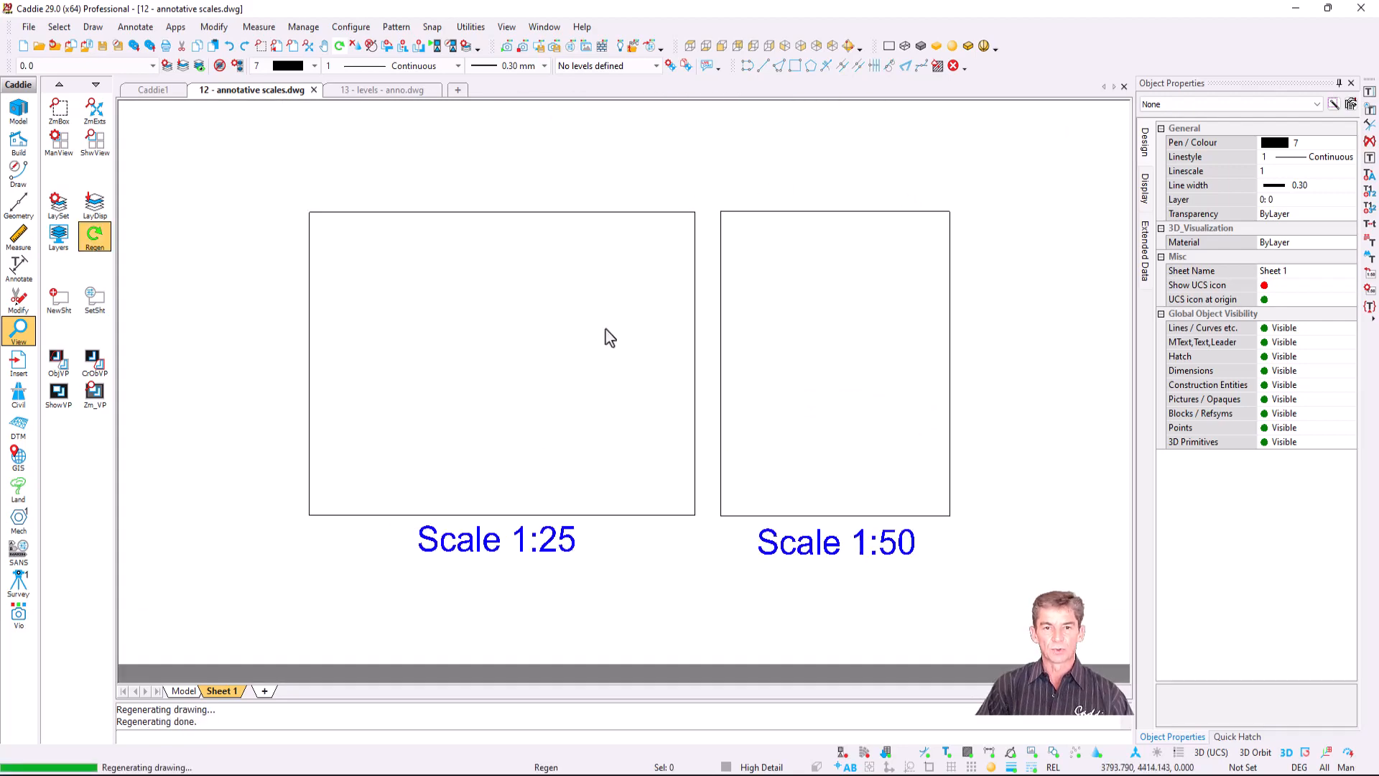
scroll(647, 365, "up", 1)
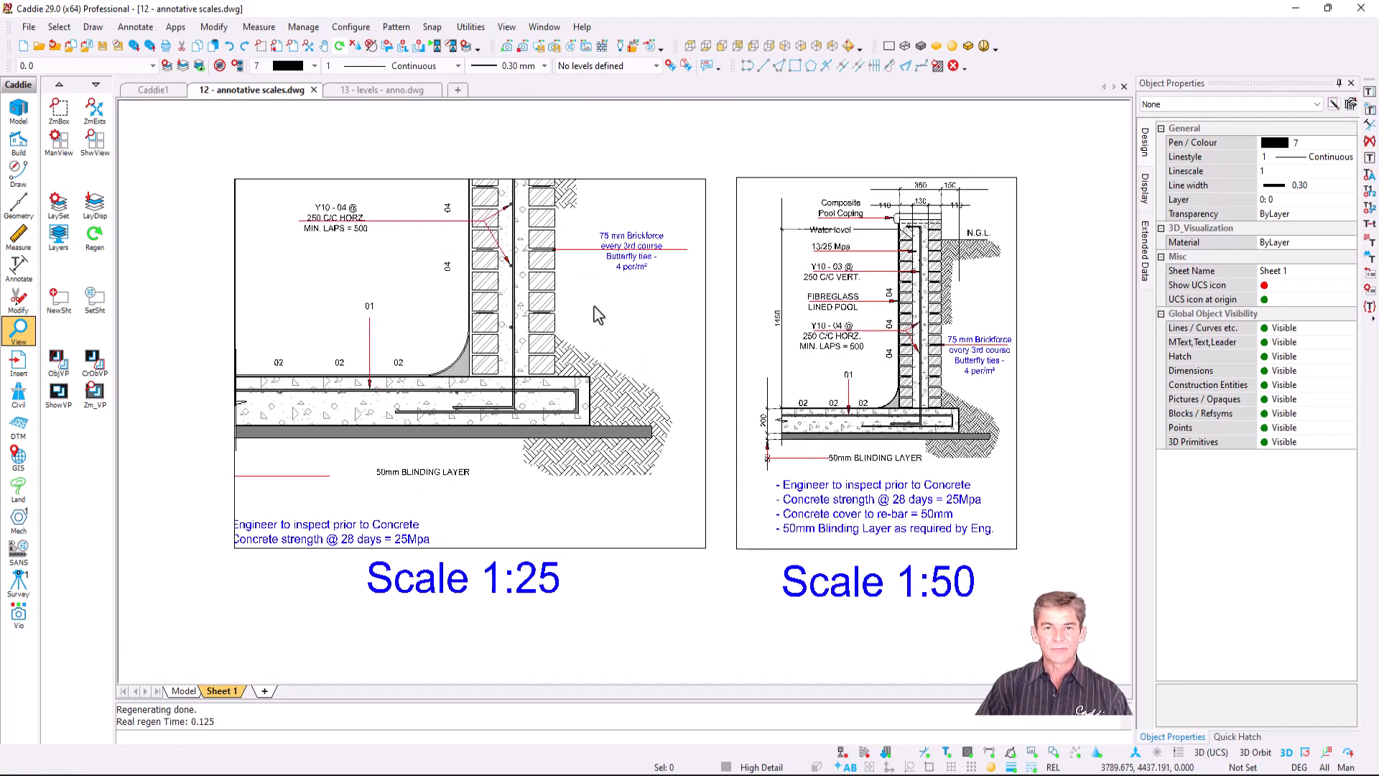
double_click(622, 235)
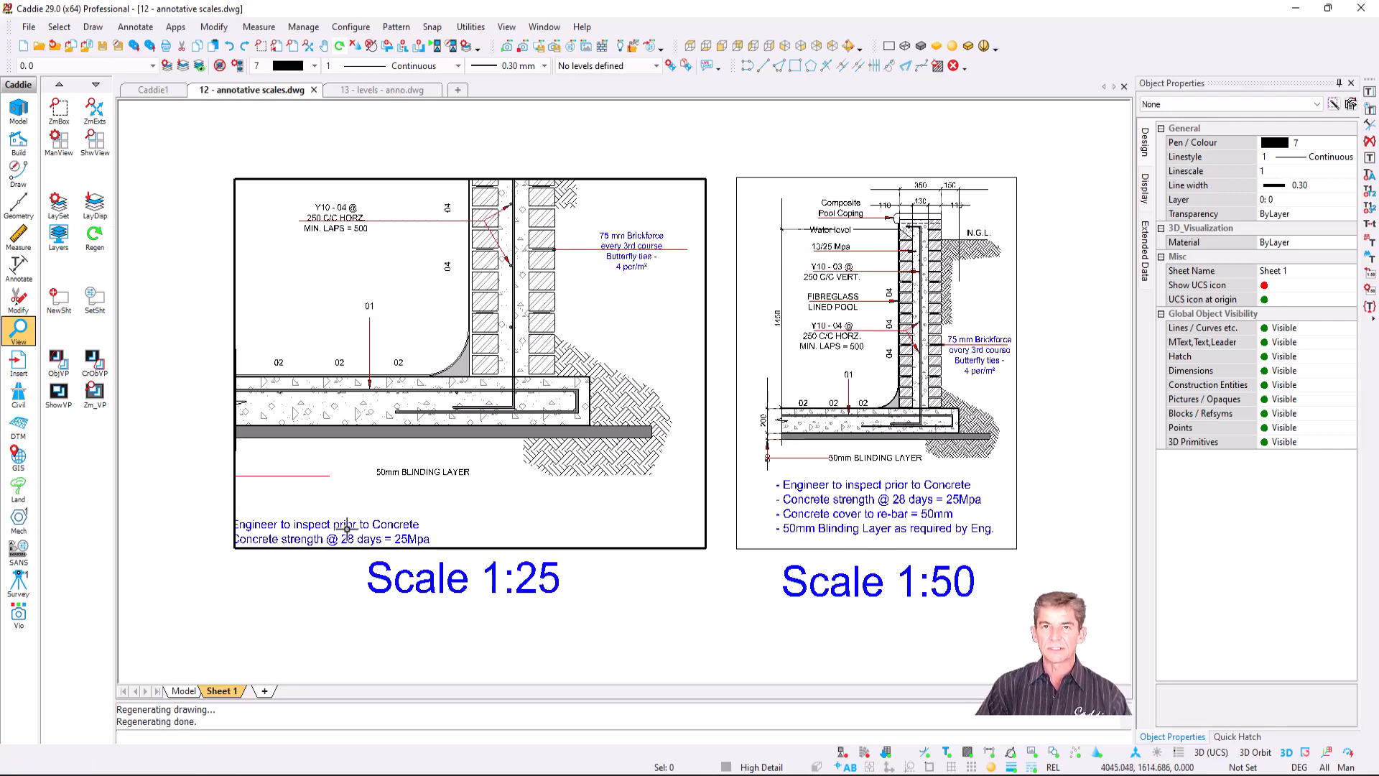
double_click(622, 583)
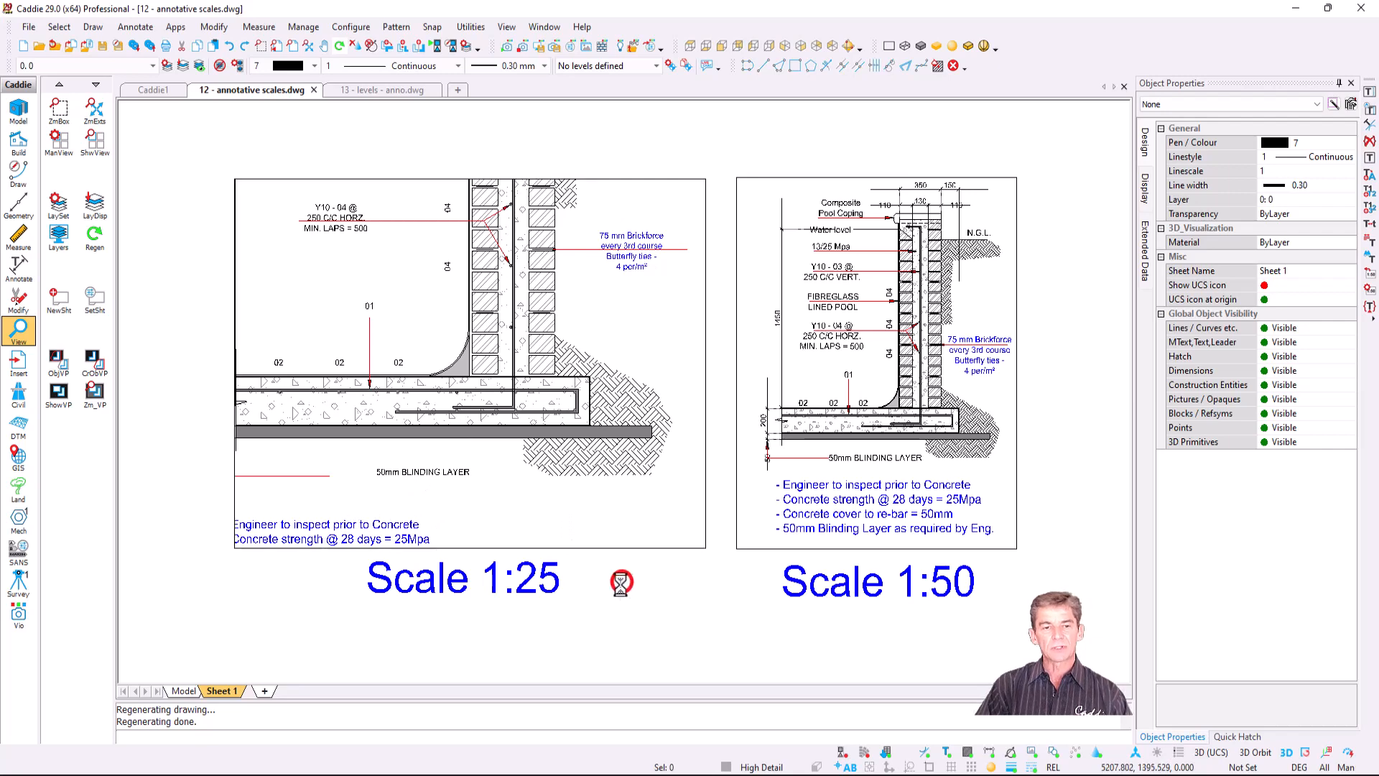
left_click(598, 549)
left_click(469, 548)
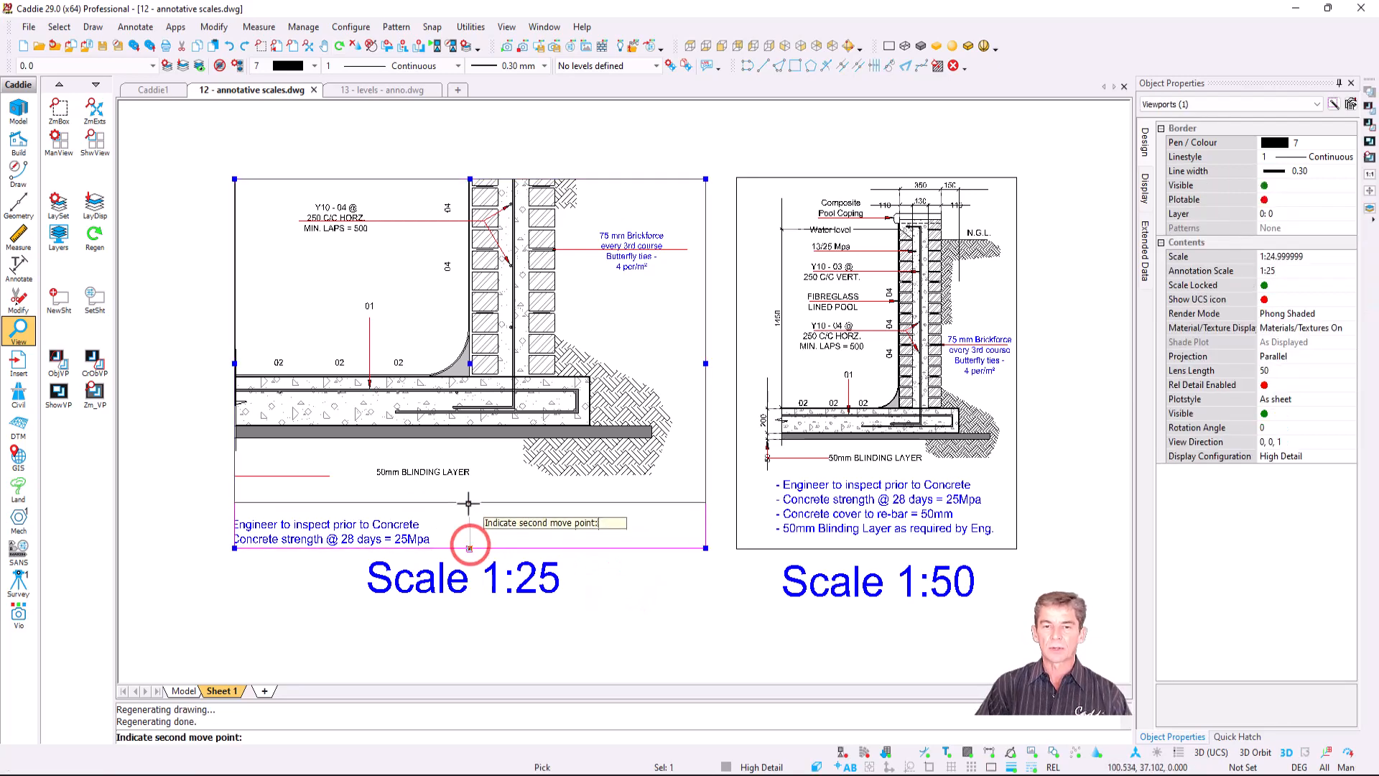
left_click(469, 549)
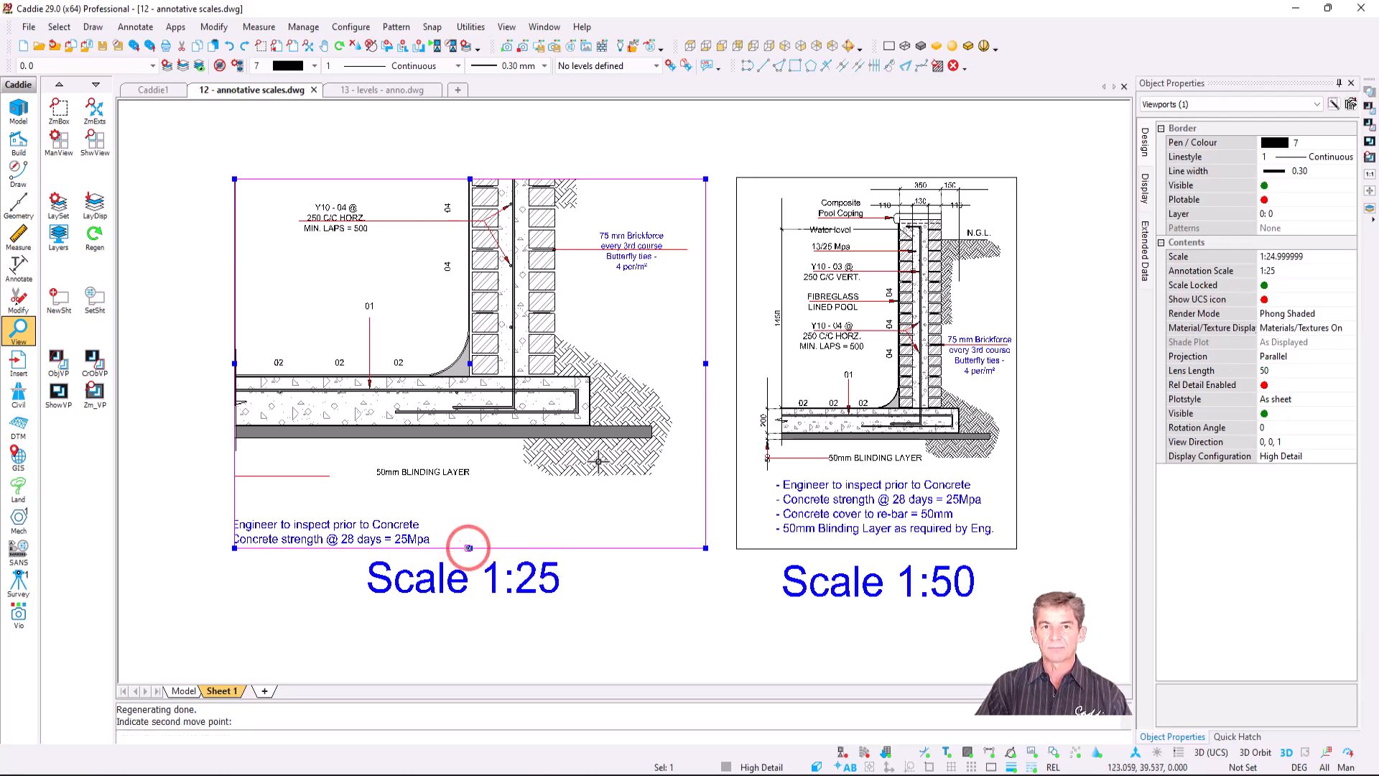
key("Escape")
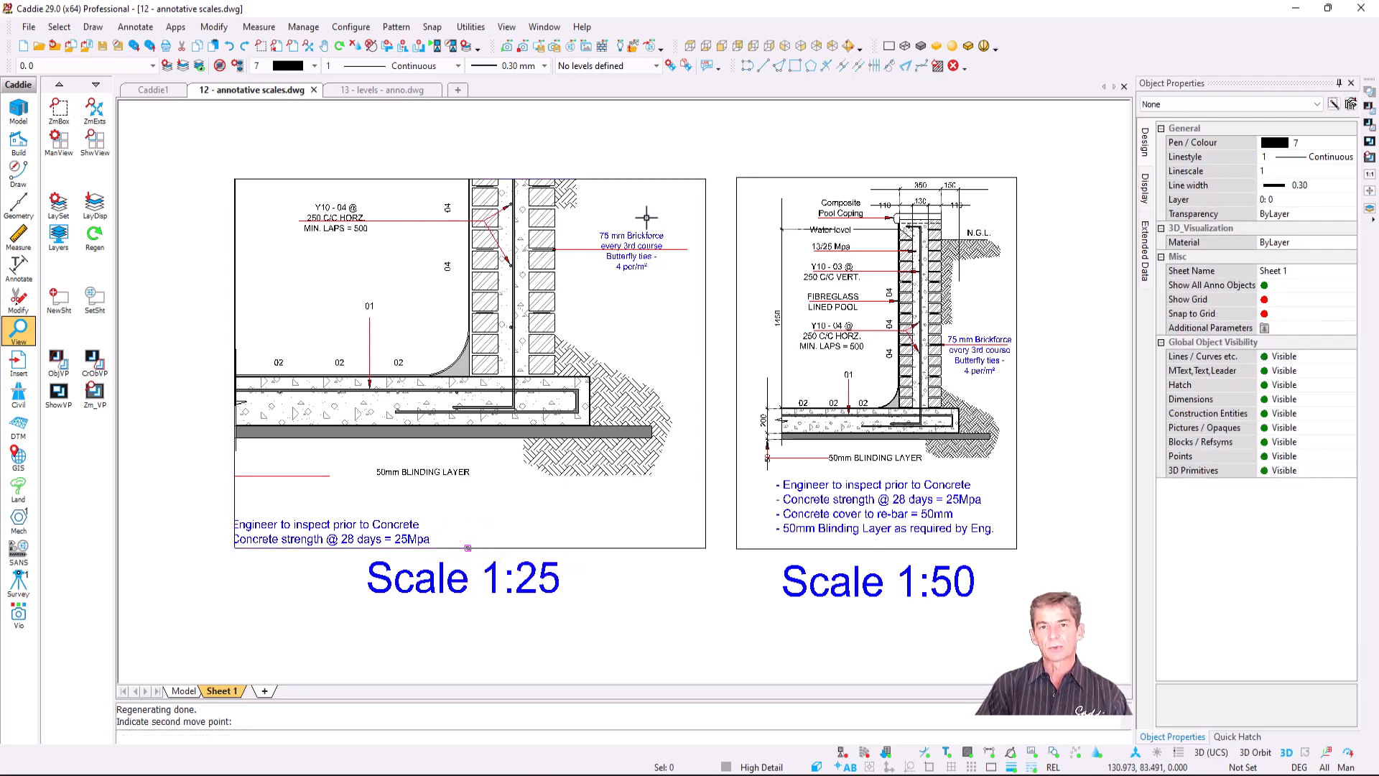
left_click(618, 248)
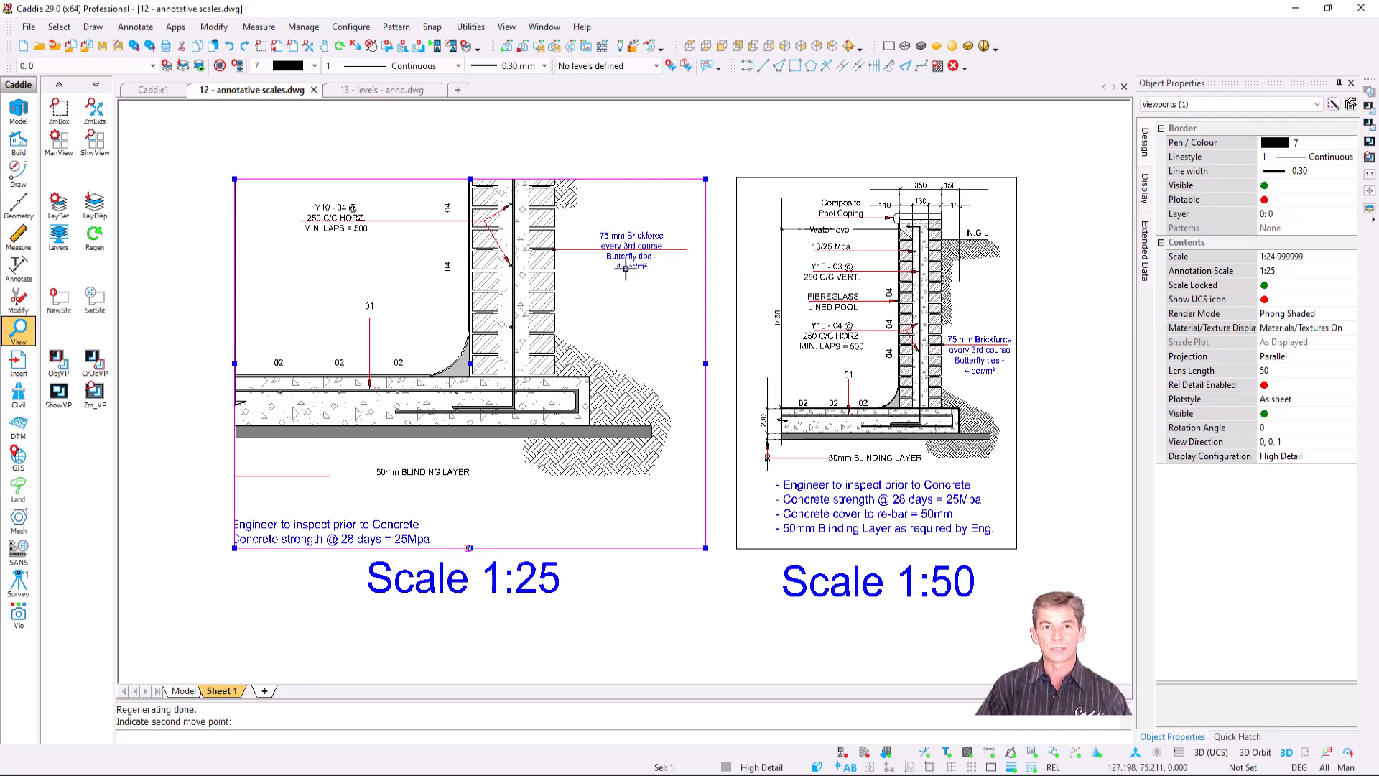
key("Escape")
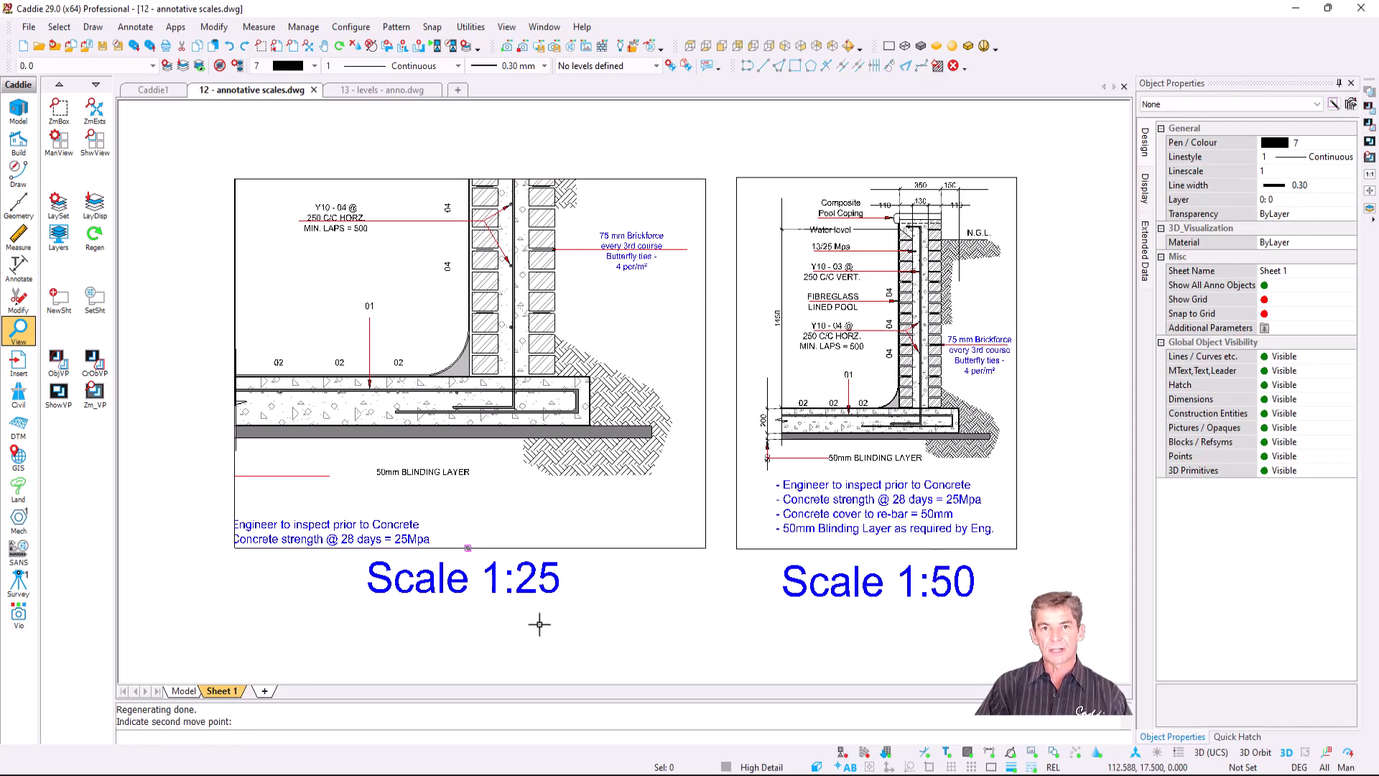
Step: Remove the current annotative scale from the "75 mm Brickforce" note and its leader in the Scale 1:25 detail viewport
double_click(591, 293)
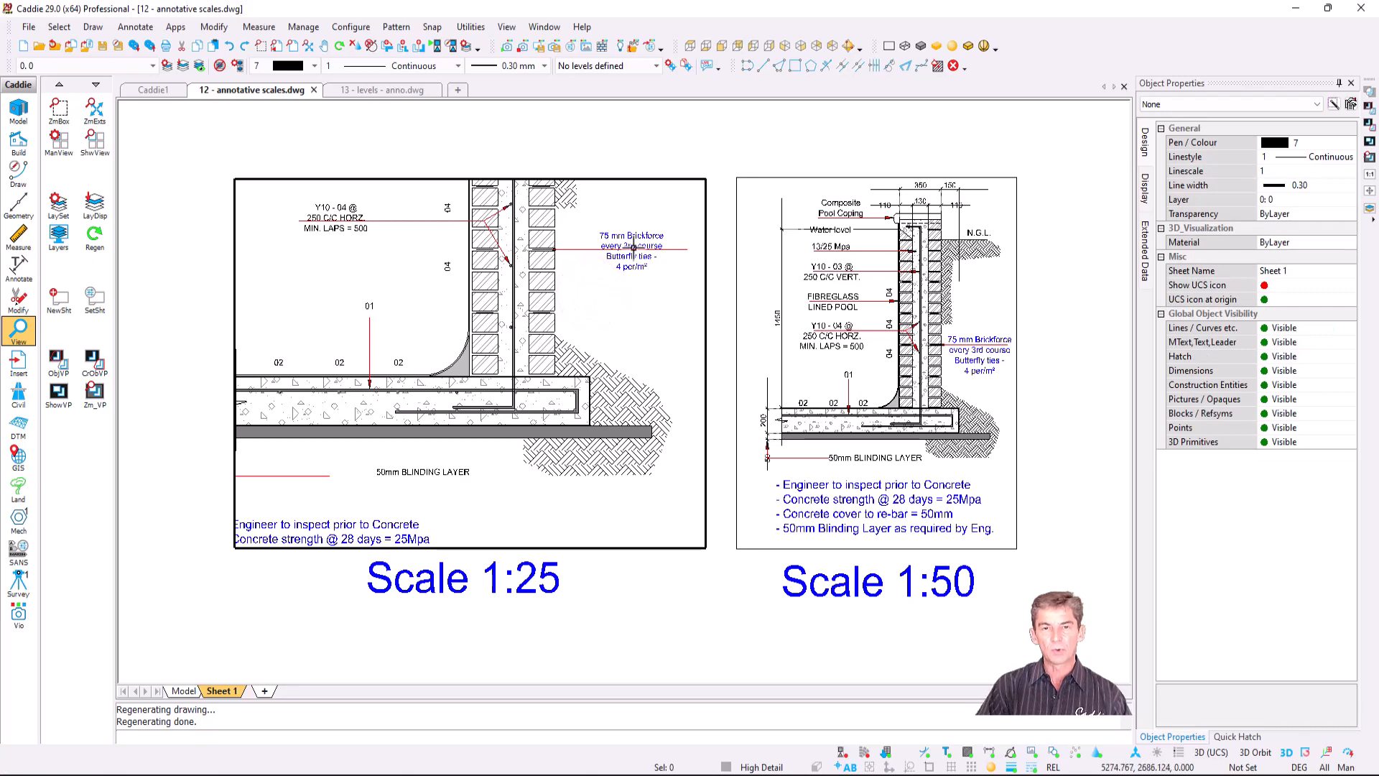
left_click(628, 240)
left_click(586, 250)
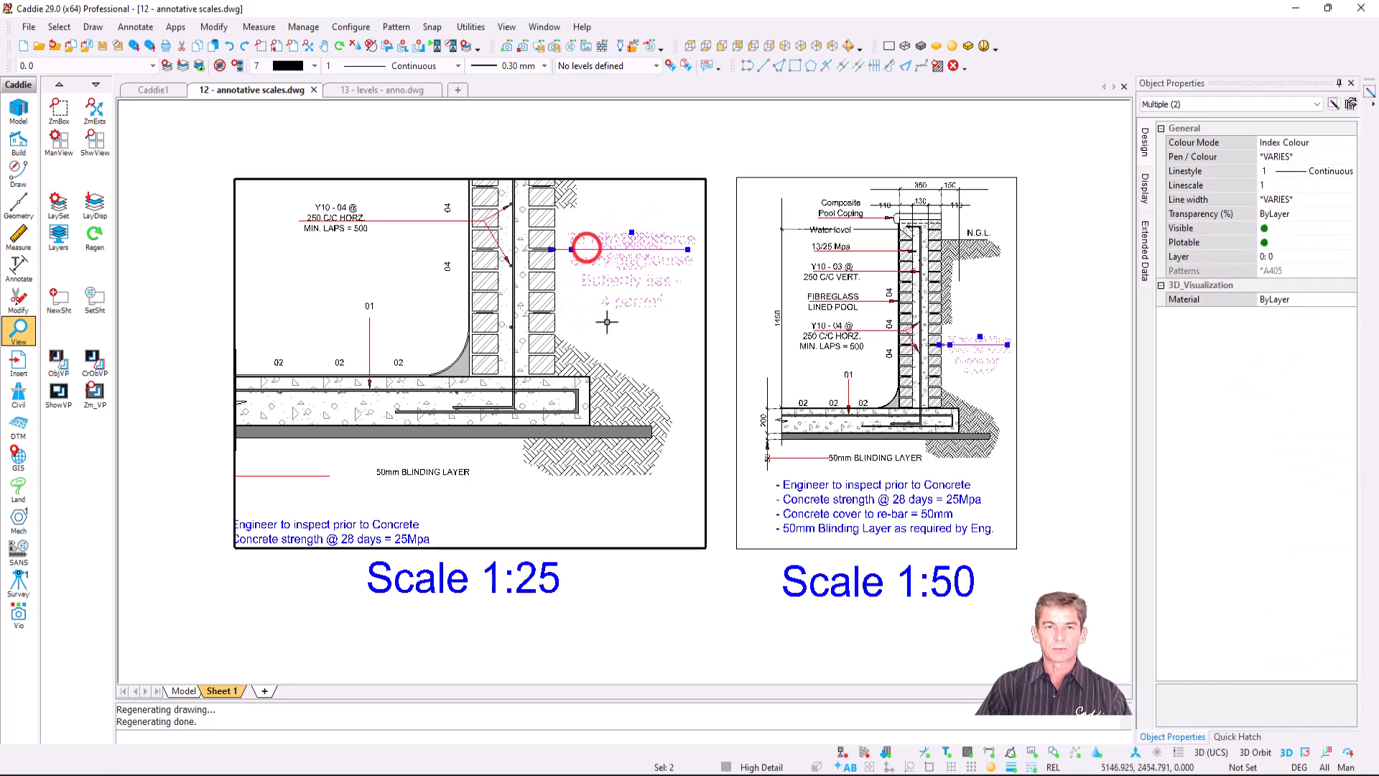
right_click(590, 271)
mouse_move(706, 455)
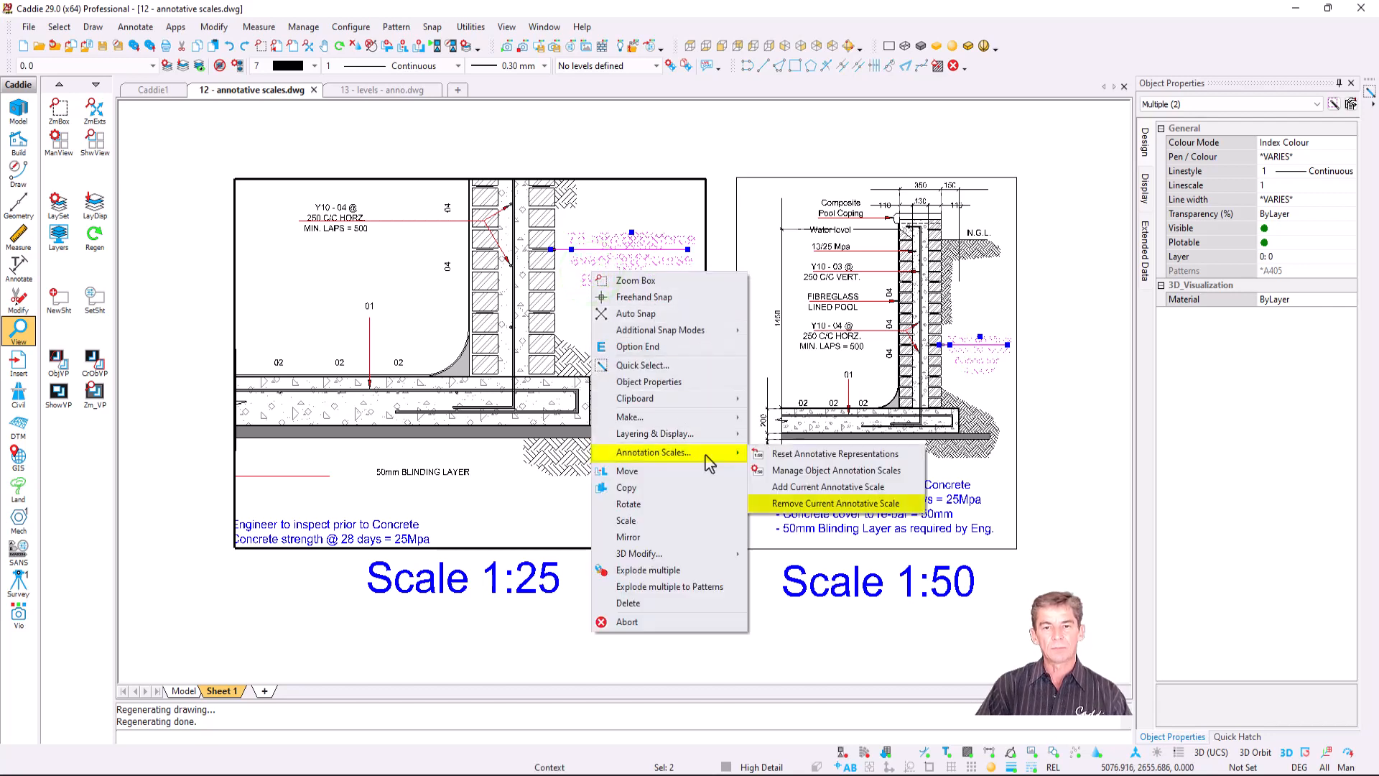
left_click(907, 511)
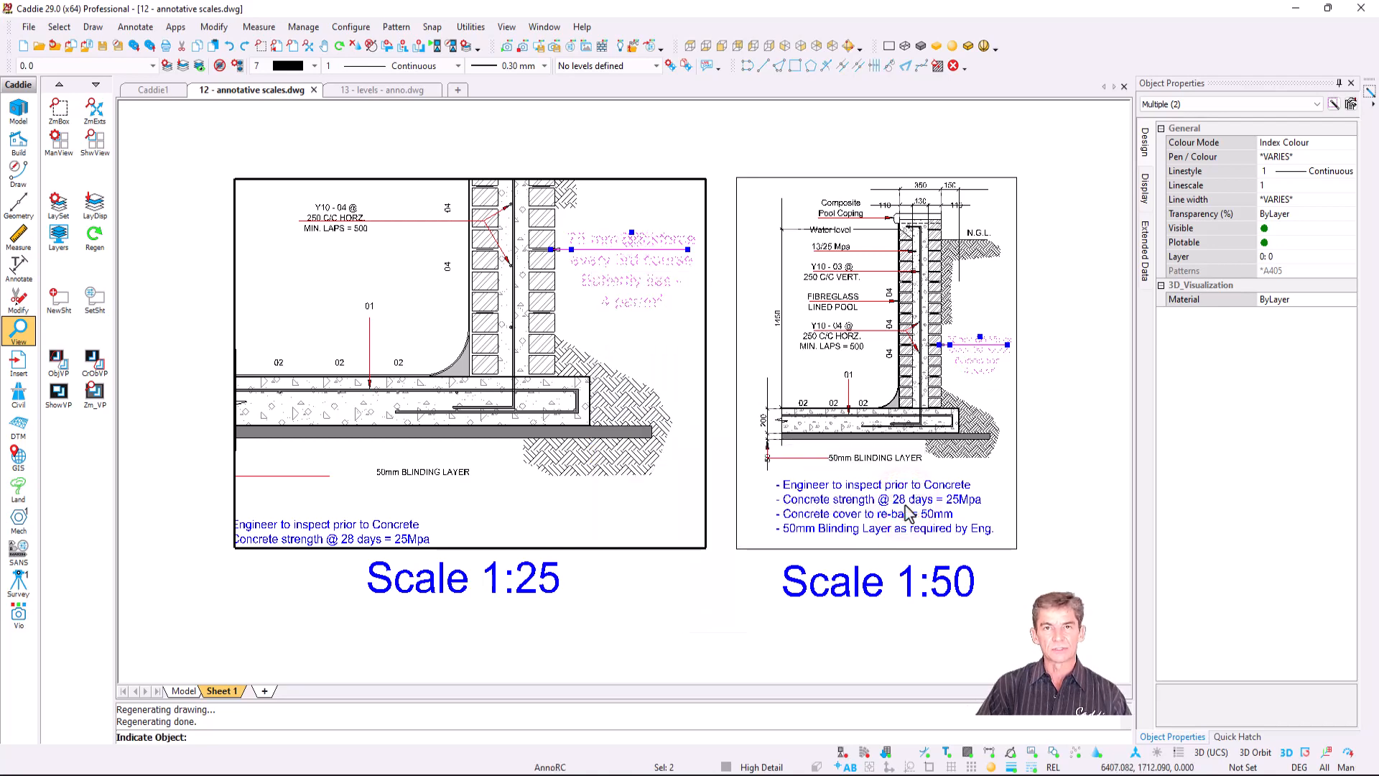
key("r")
key("Escape")
key("Escape")
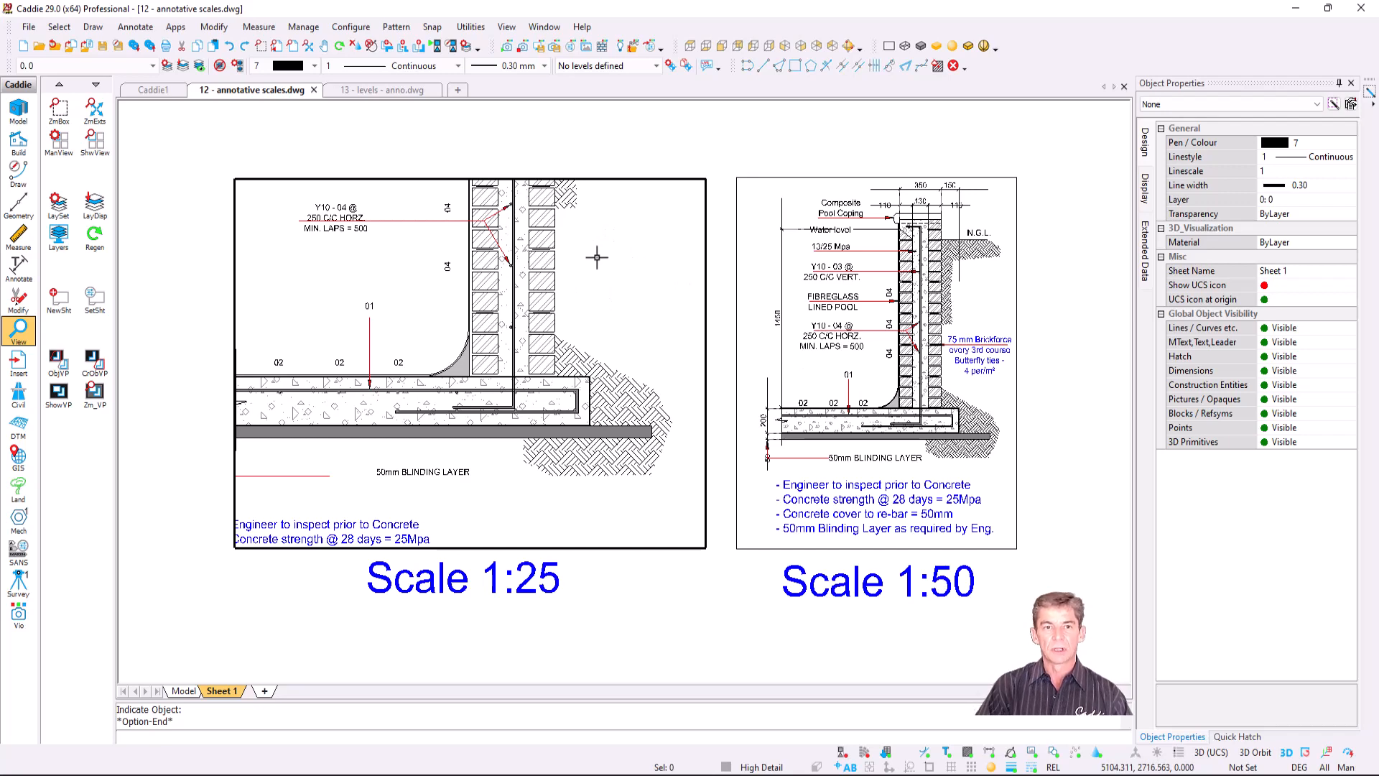
Step: Remove the current annotative scale from the "Engineer to inspect prior to Concrete" notes in the Scale 1:25 detail viewport
left_click(365, 530)
right_click(365, 530)
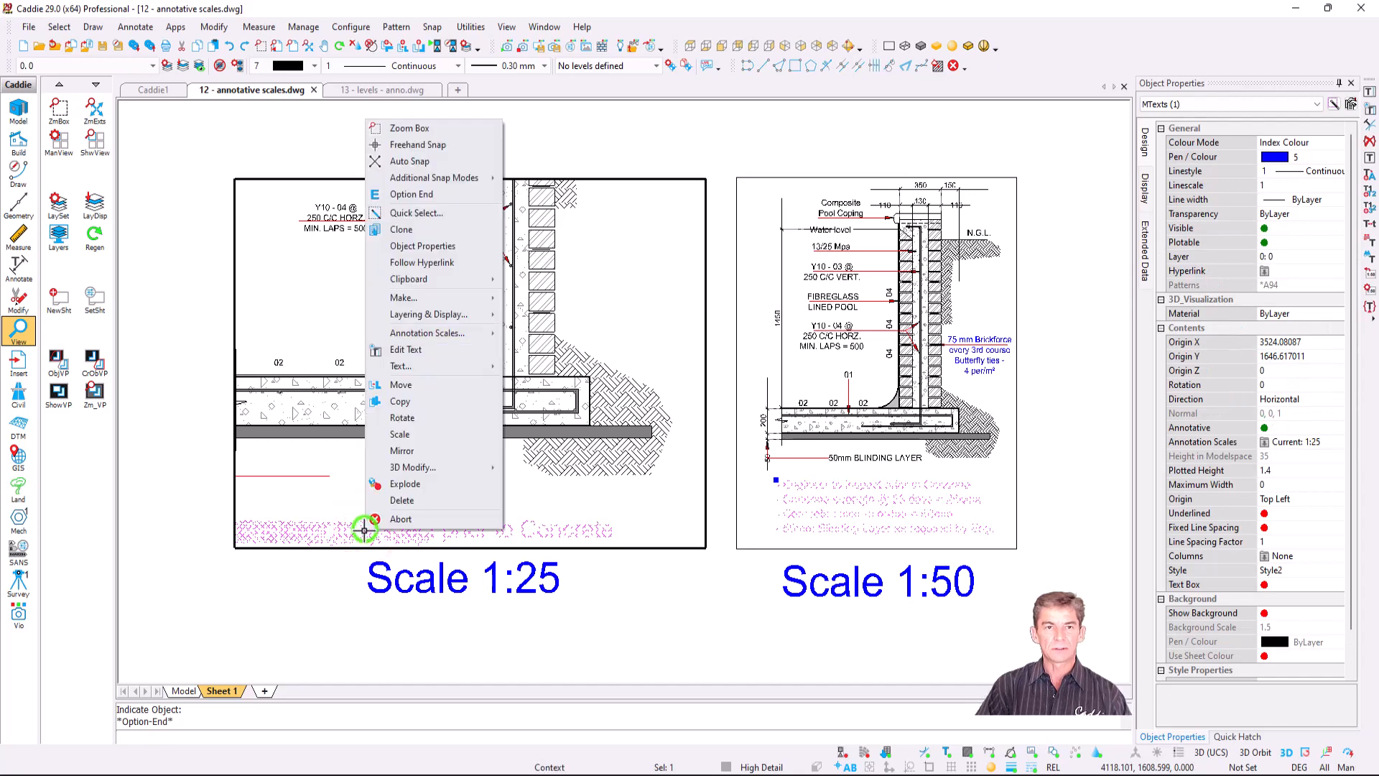
mouse_move(472, 335)
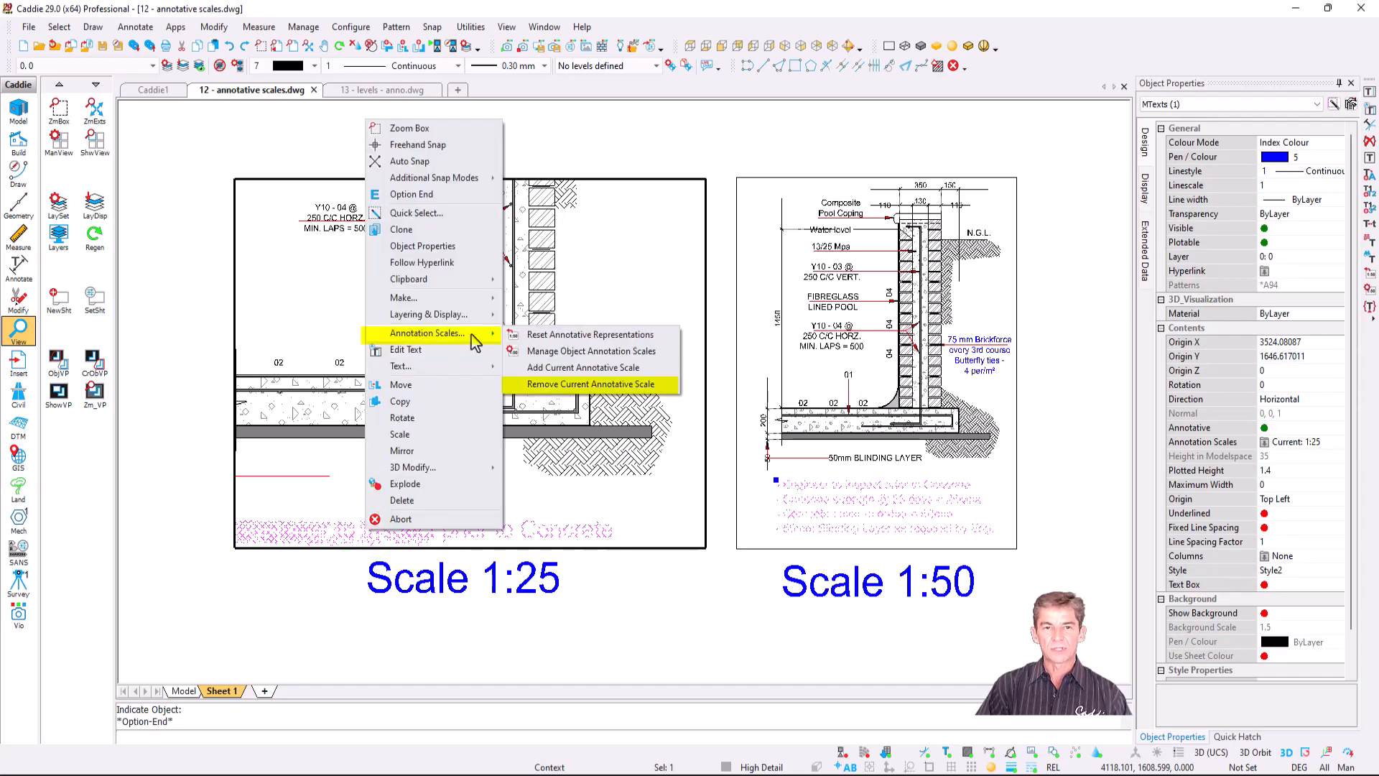
left_click(643, 385)
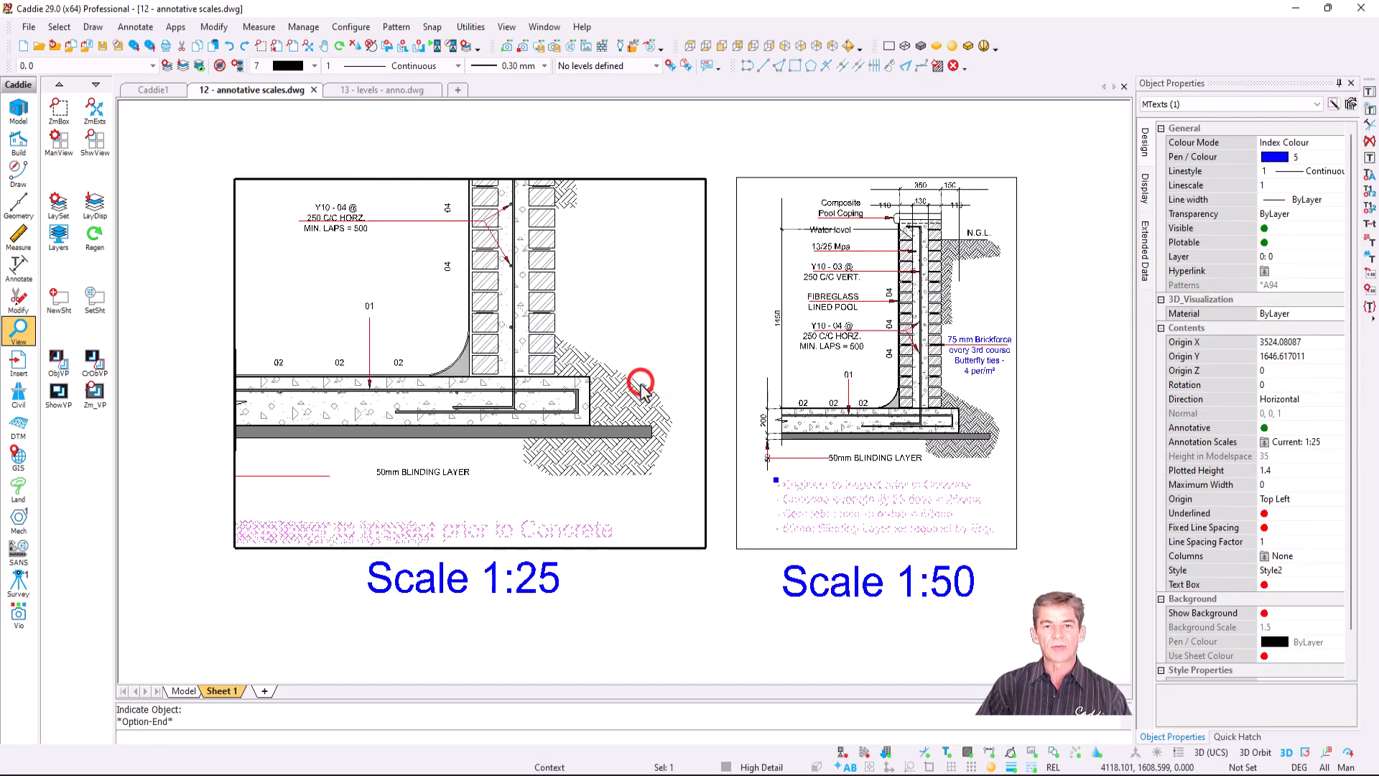
right_click(627, 495)
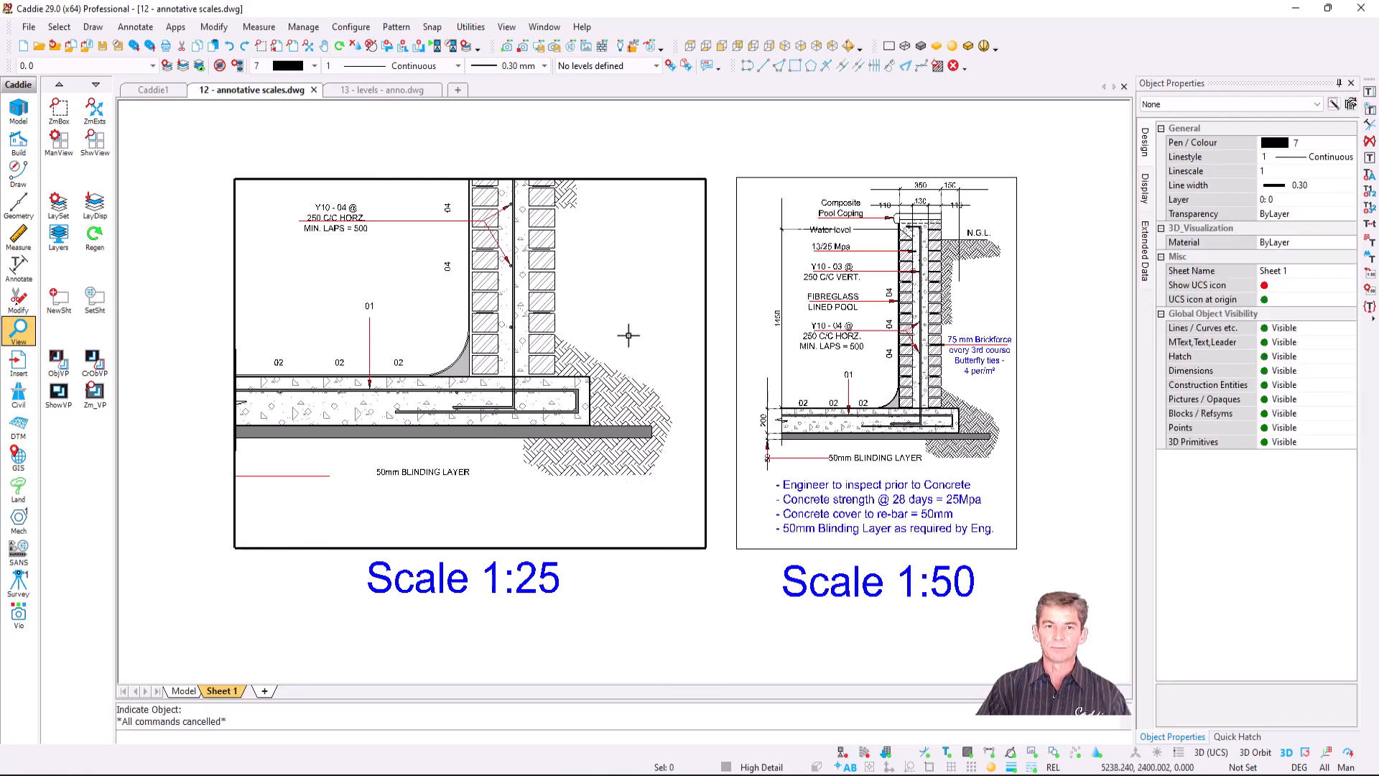
Step: Reactivate the Scale 1:25 detail viewport and turn on the display of all annotative objects
left_click(649, 151)
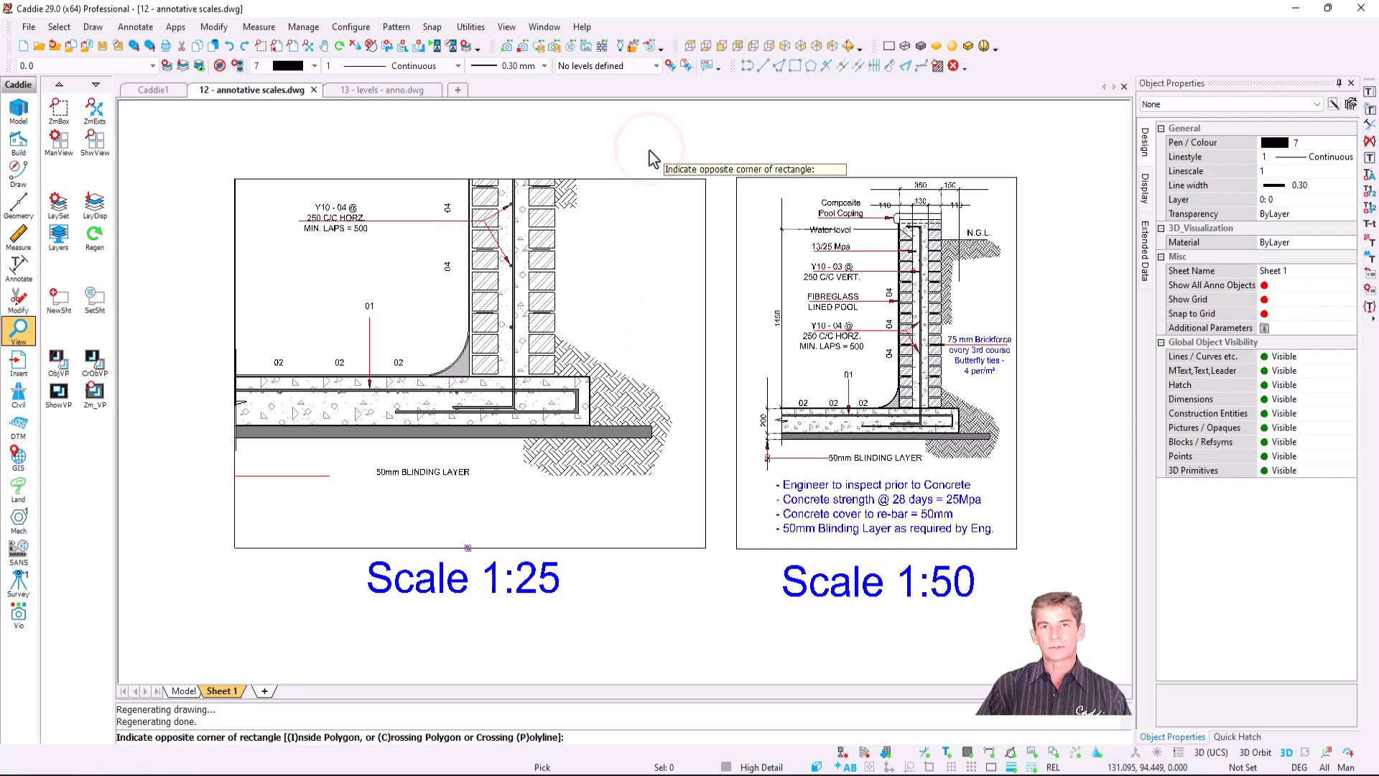
key("Escape")
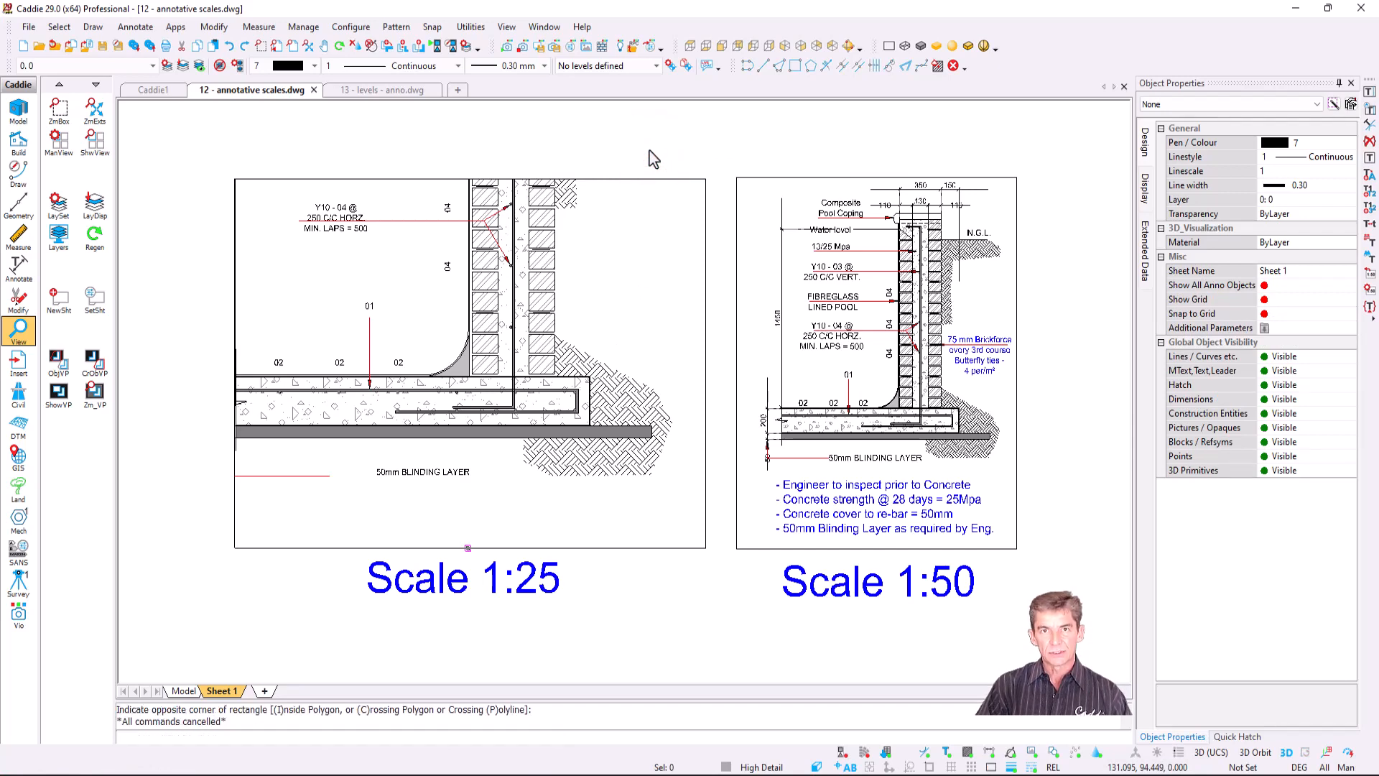
double_click(617, 256)
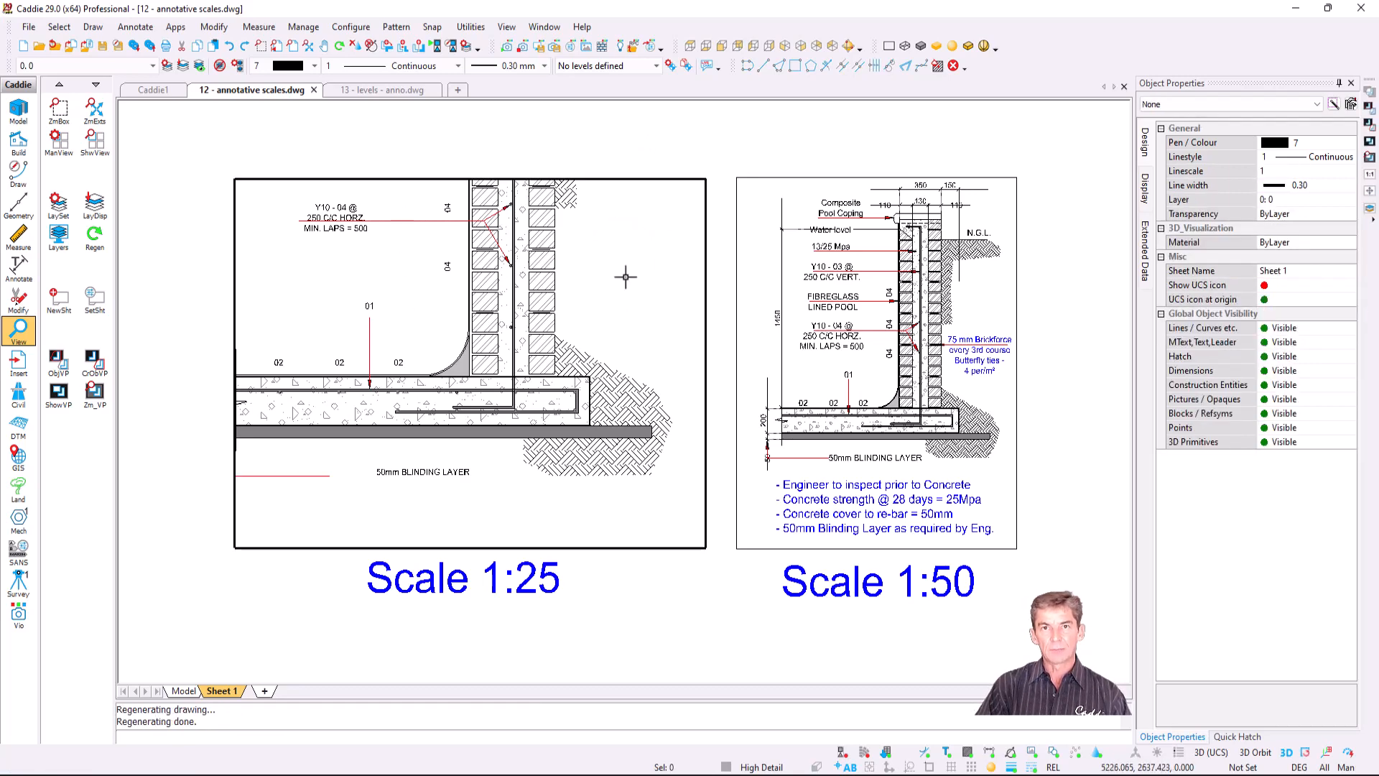
left_click(1136, 754)
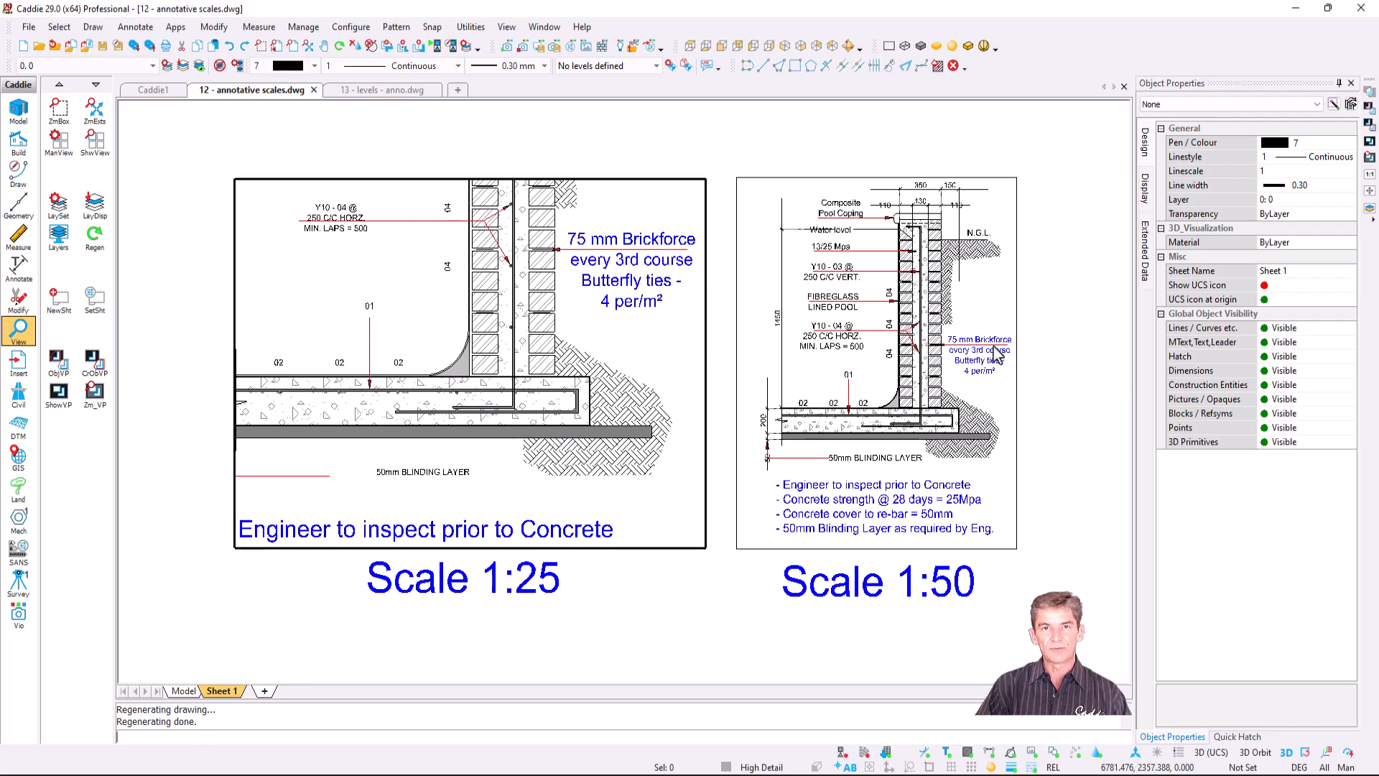
Step: Add the current annotative scale to the "75 mm Brickforce" note and its leader in the Scale 1:25 viewport
left_click(632, 260)
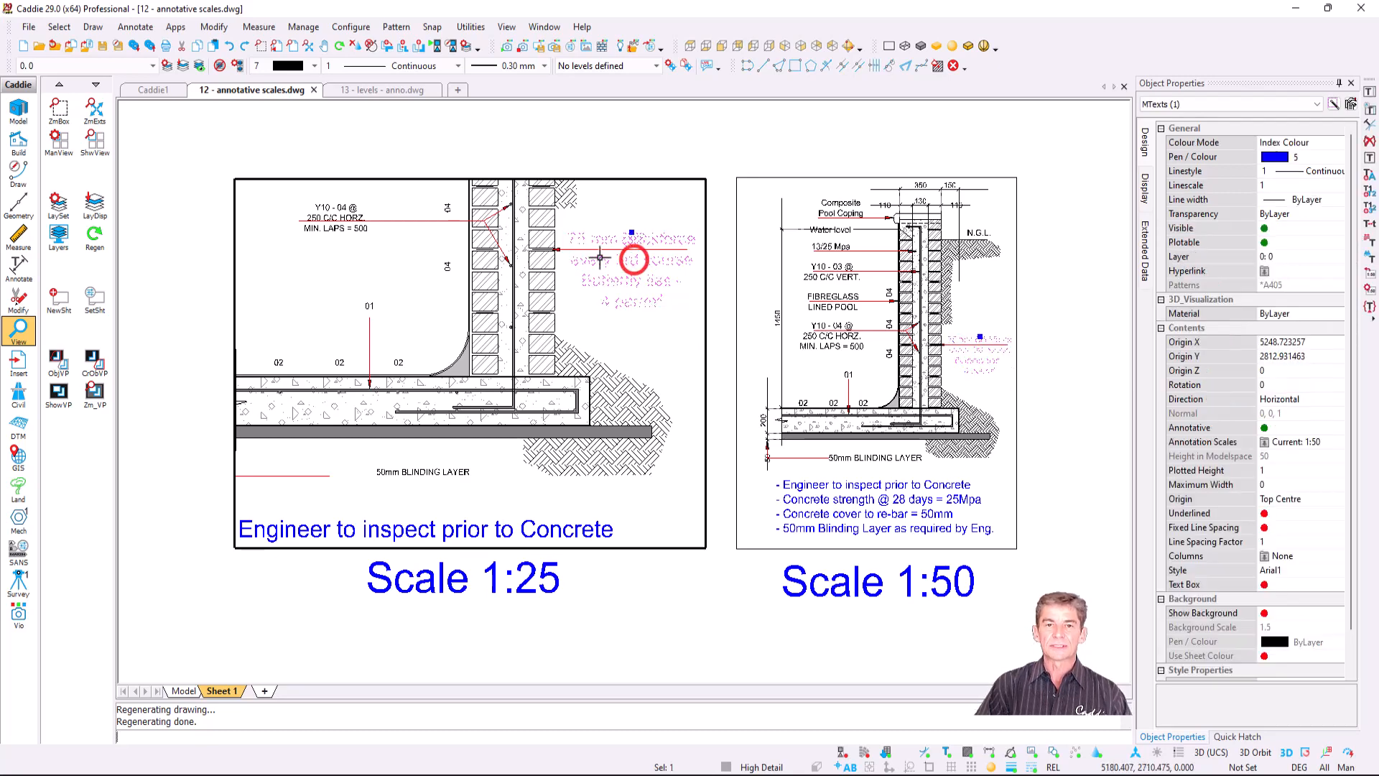
left_click(587, 250)
right_click(592, 249)
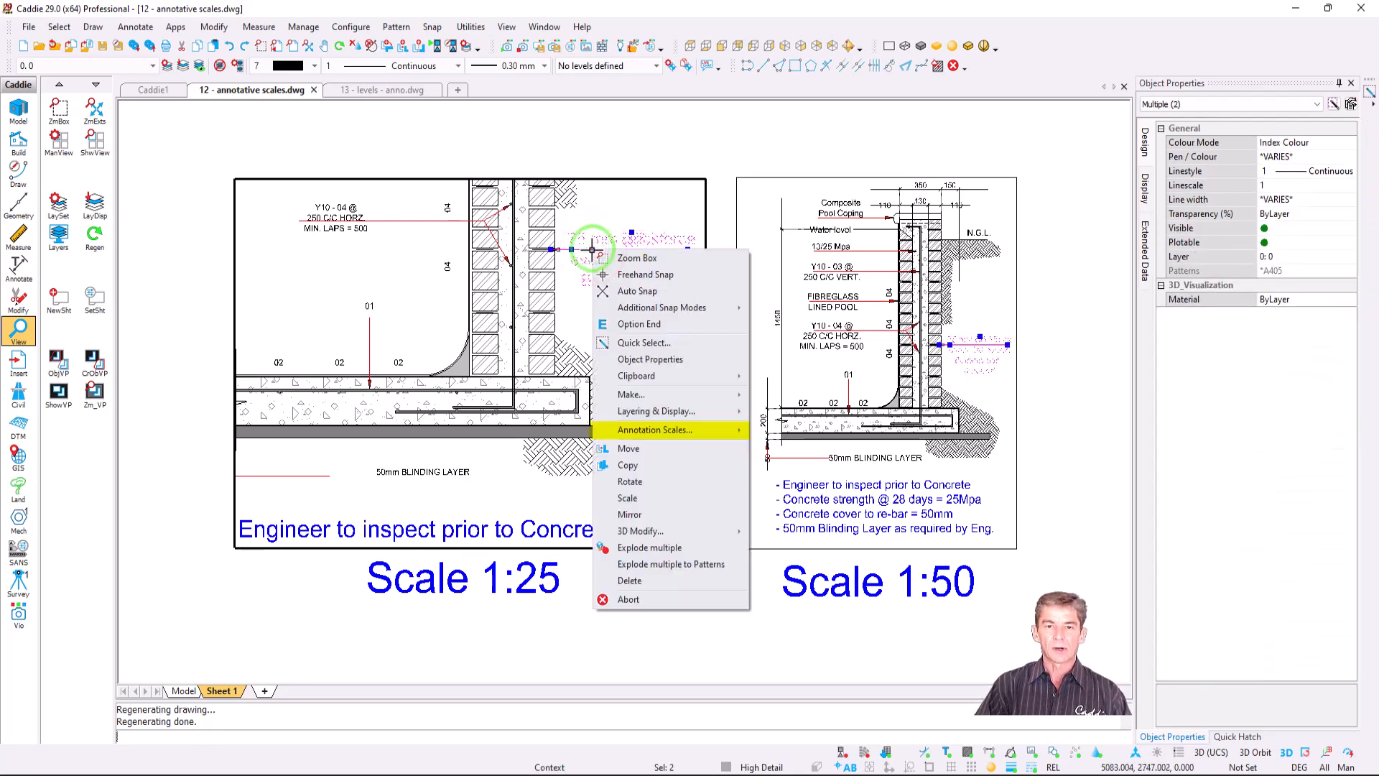
mouse_move(670, 434)
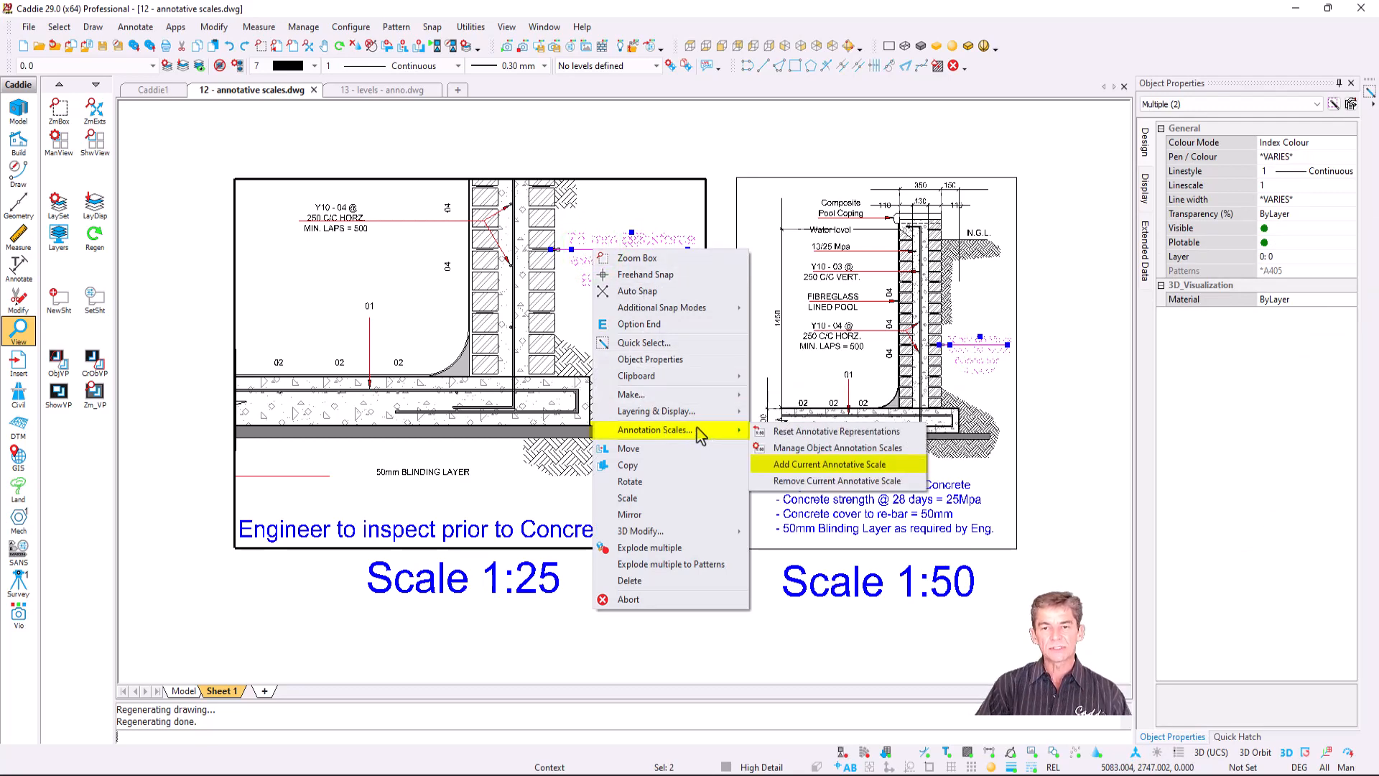
left_click(901, 465)
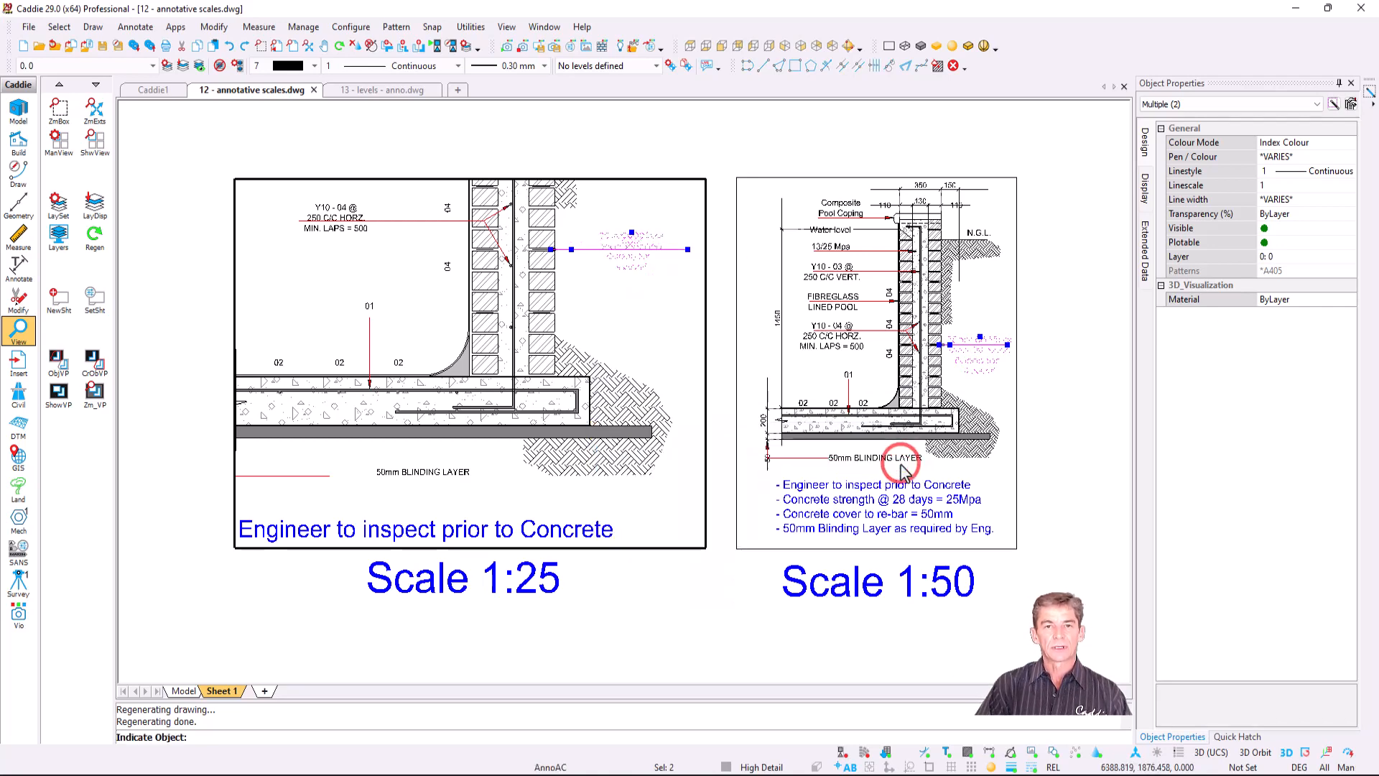
key("Escape")
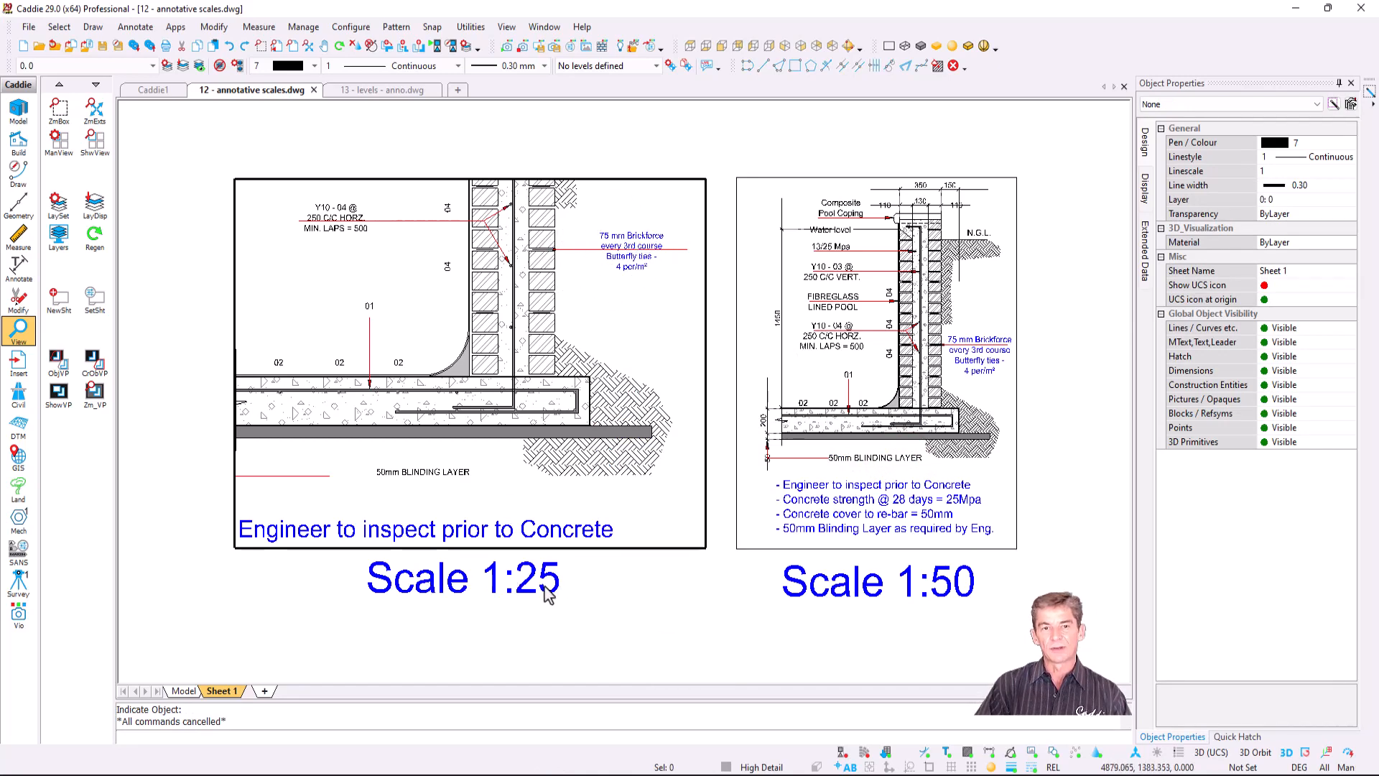
Step: Remove the current annotative scale from the "Engineer to inspect prior to Concrete" notes in the Scale 1:25 viewport, regenerate and deactivate the viewport
left_click(549, 528)
right_click(548, 528)
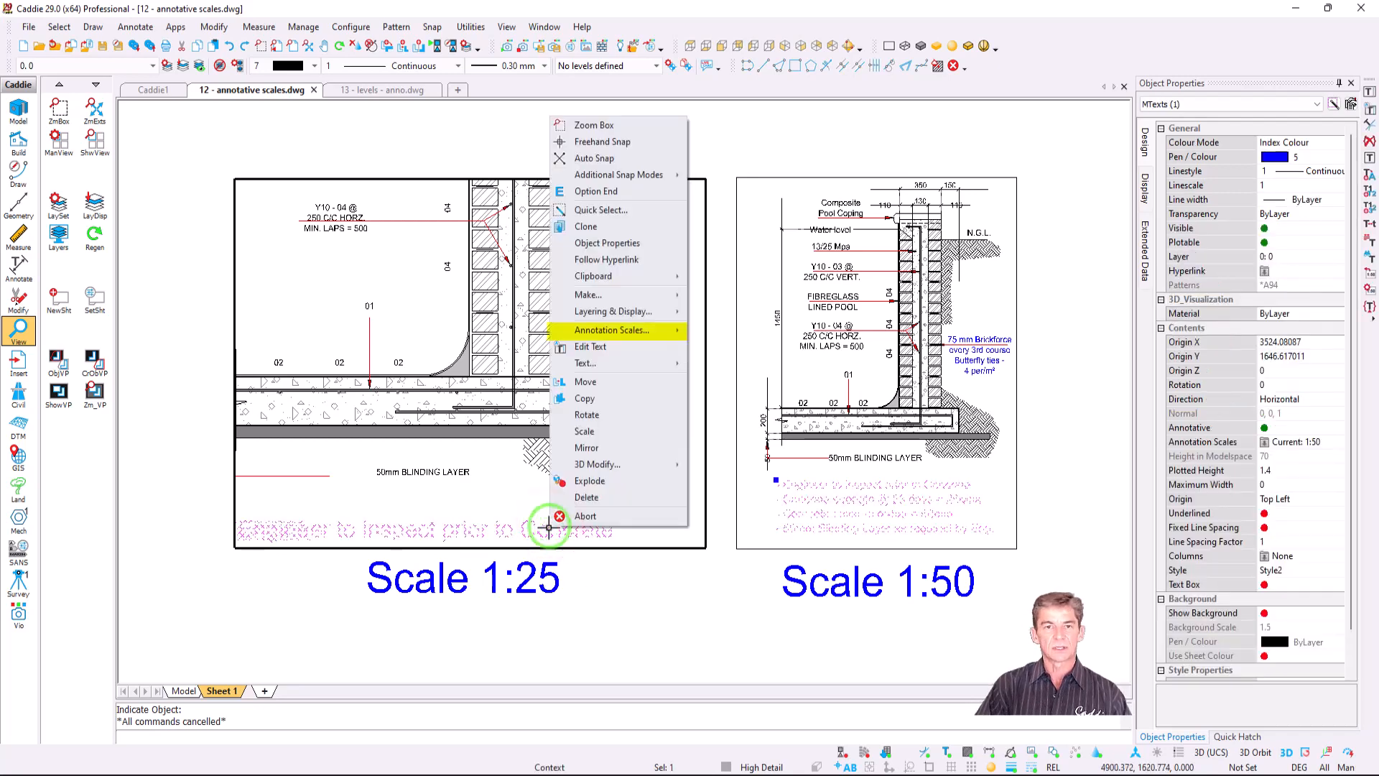
mouse_move(648, 336)
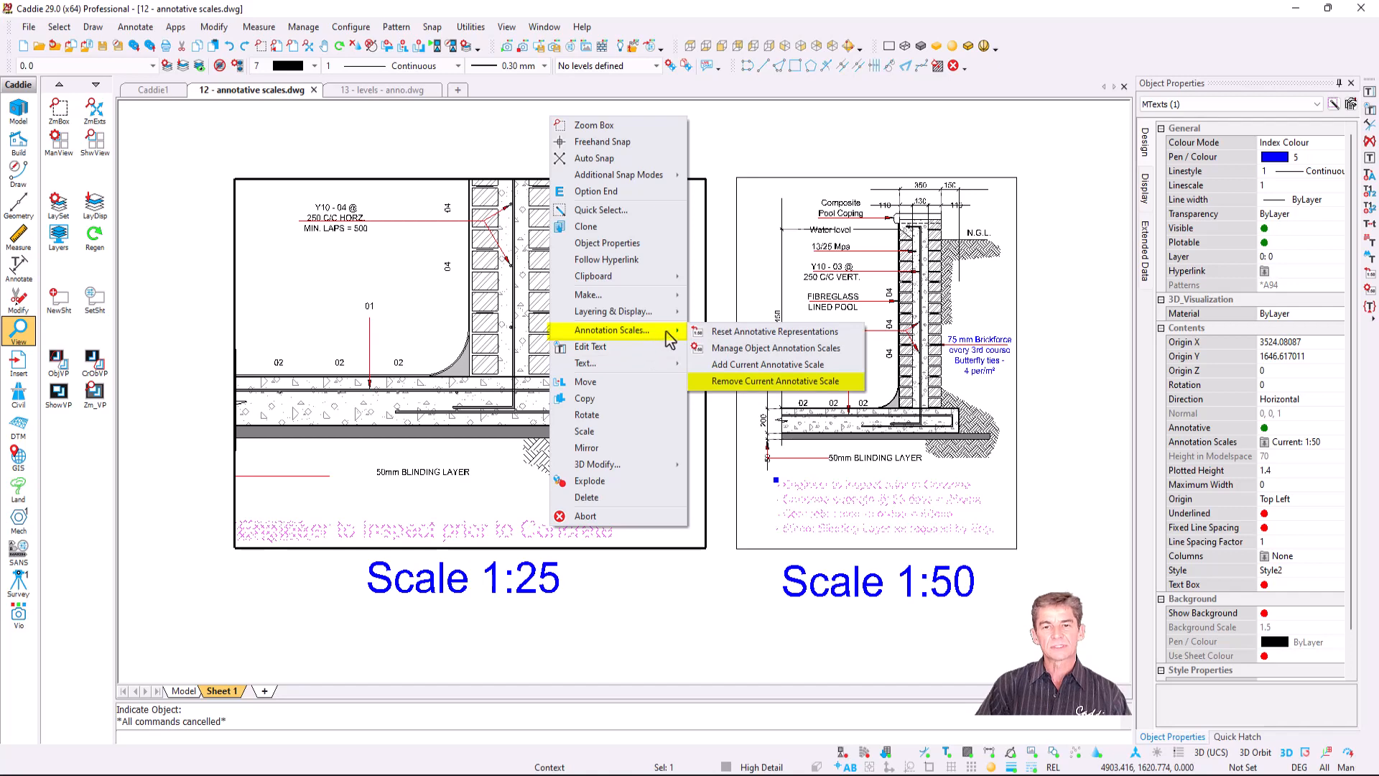
left_click(821, 382)
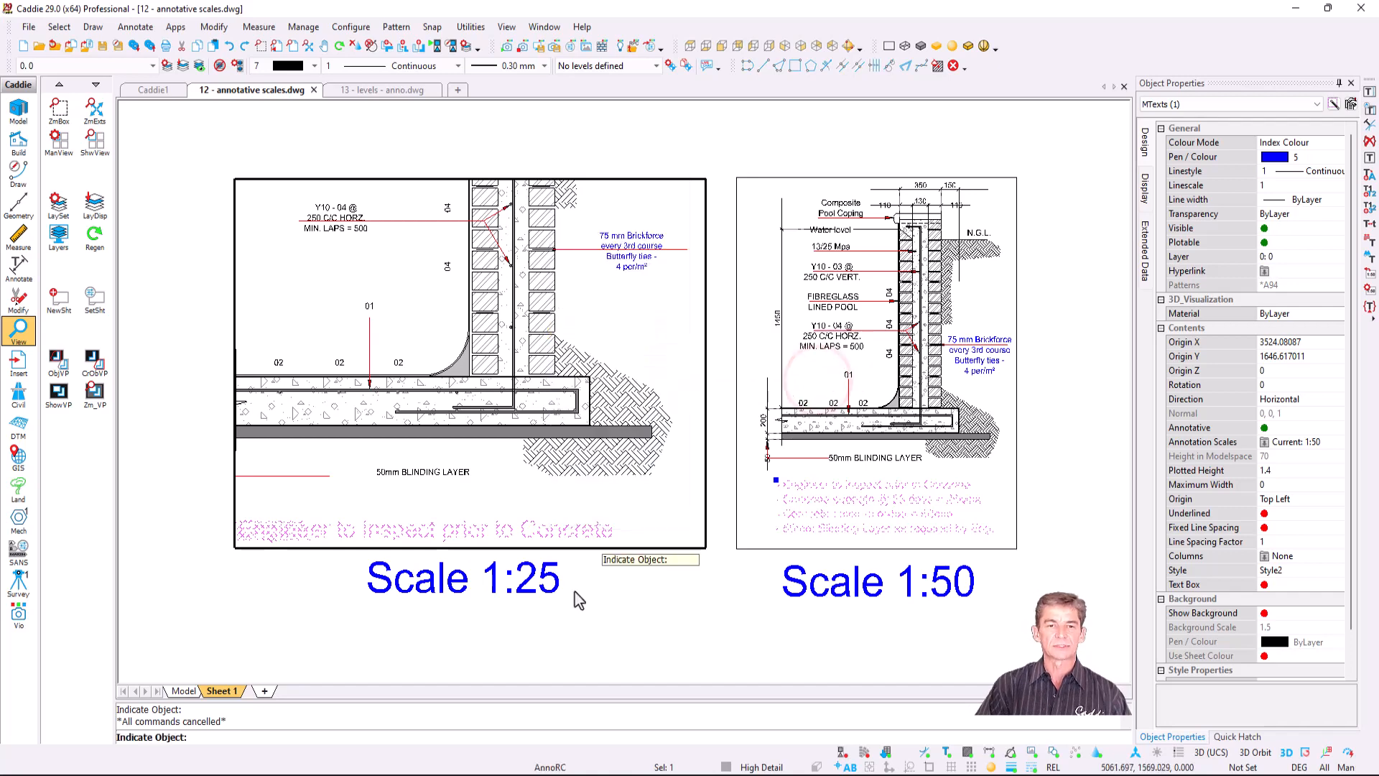
key("Escape")
key("r")
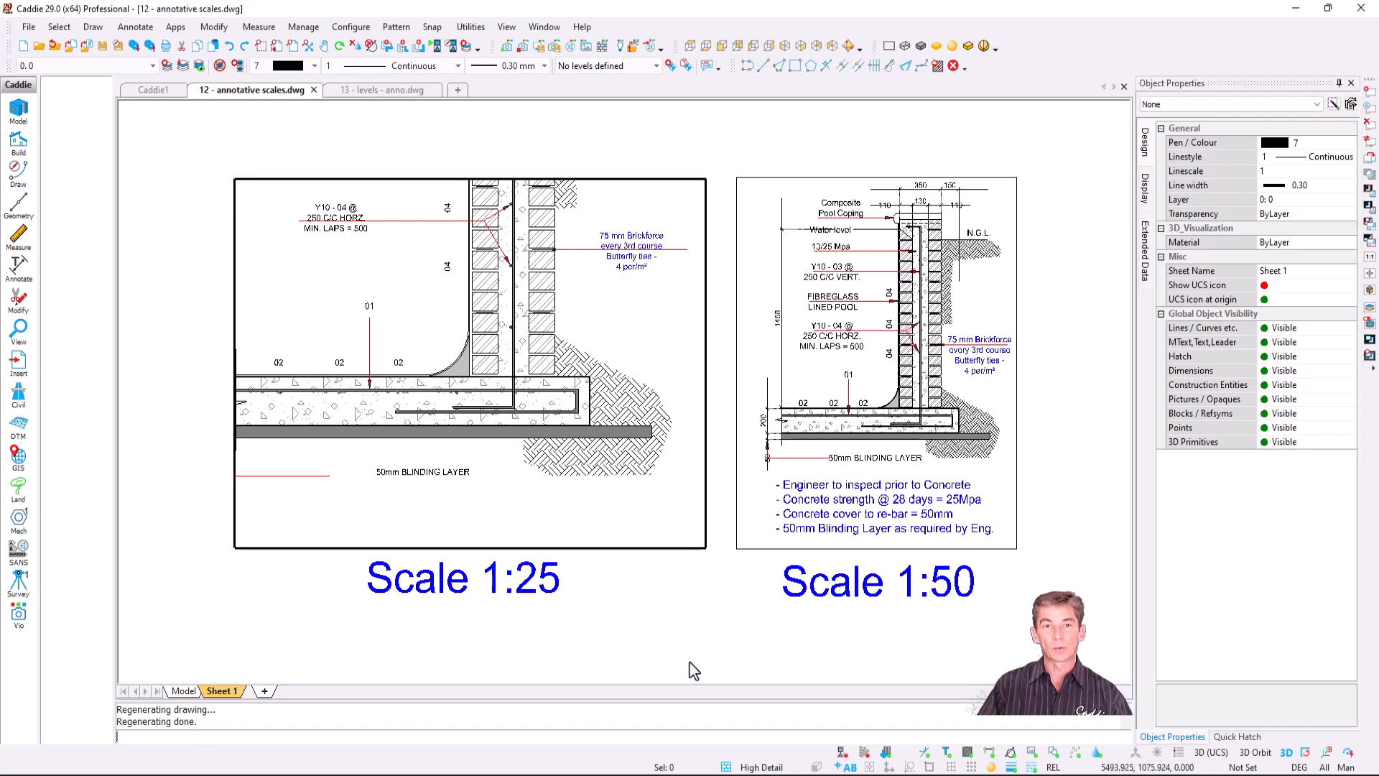
left_click(689, 664)
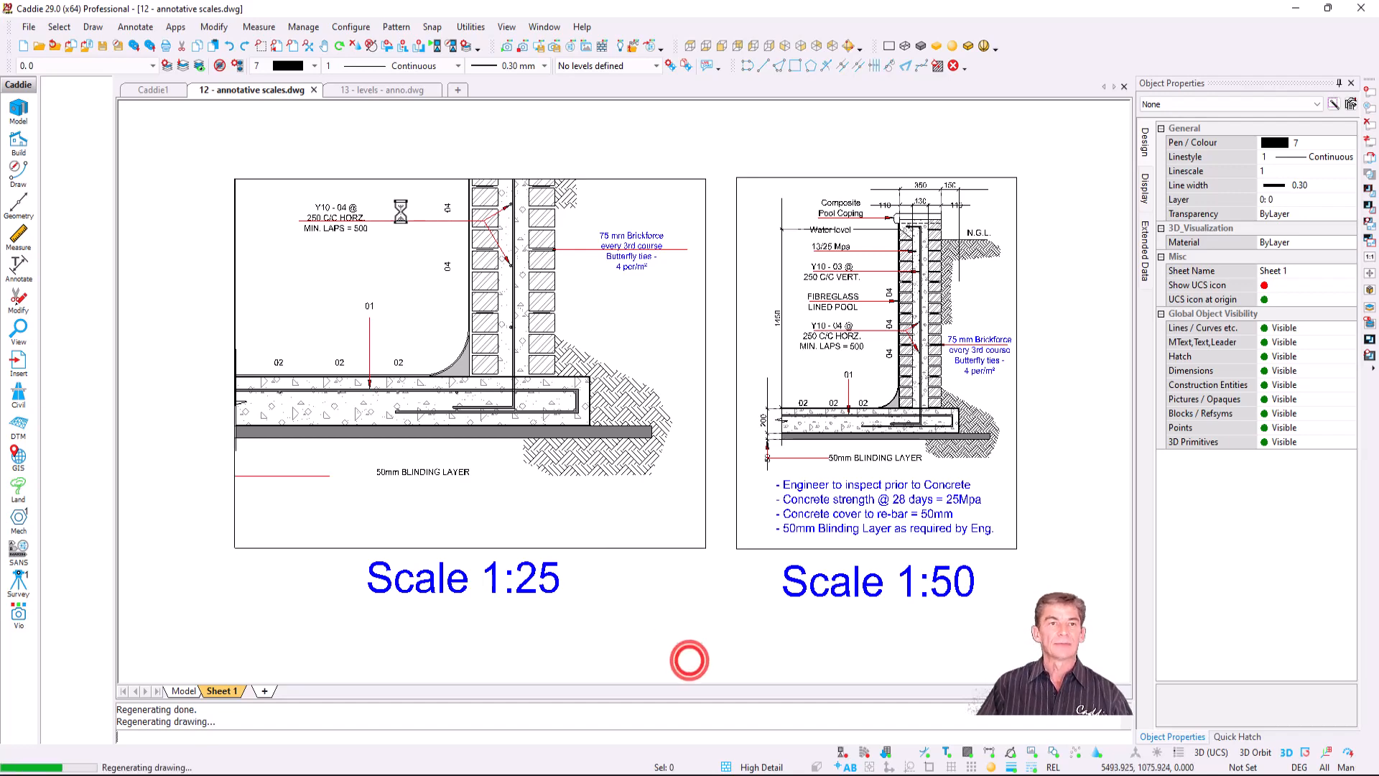
Step: Switch to the drawing "13 - levels - anno.dwg" and open its model space at the house plan
left_click(382, 90)
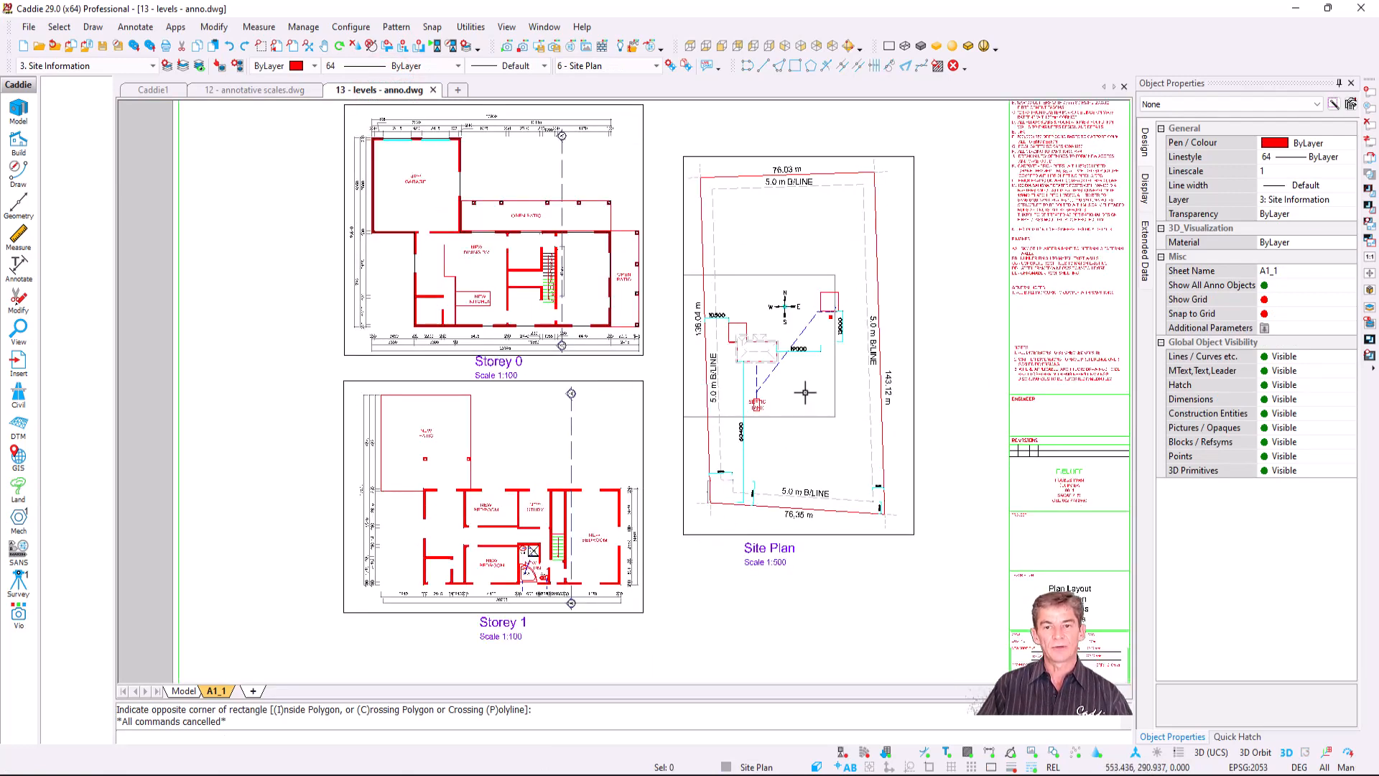
scroll(801, 334, "up", 3)
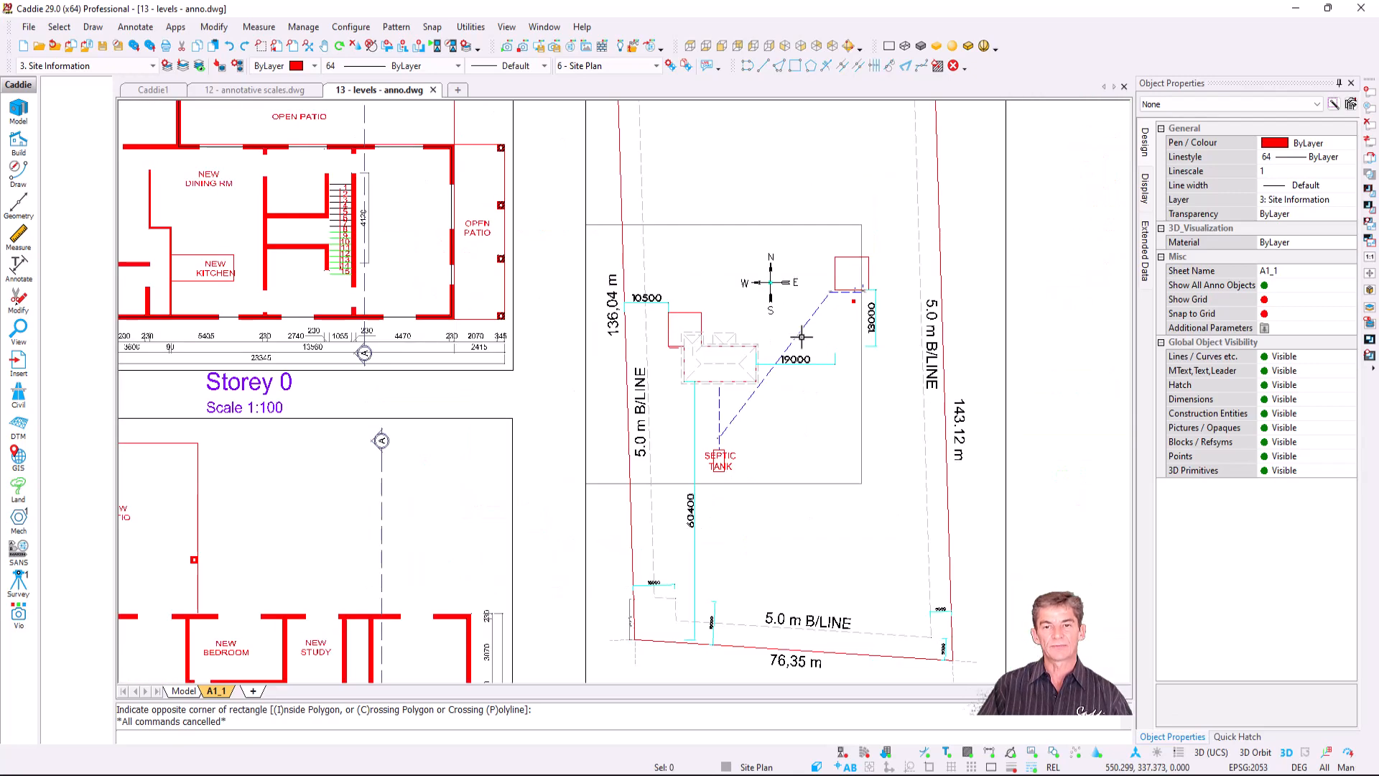
left_click(183, 690)
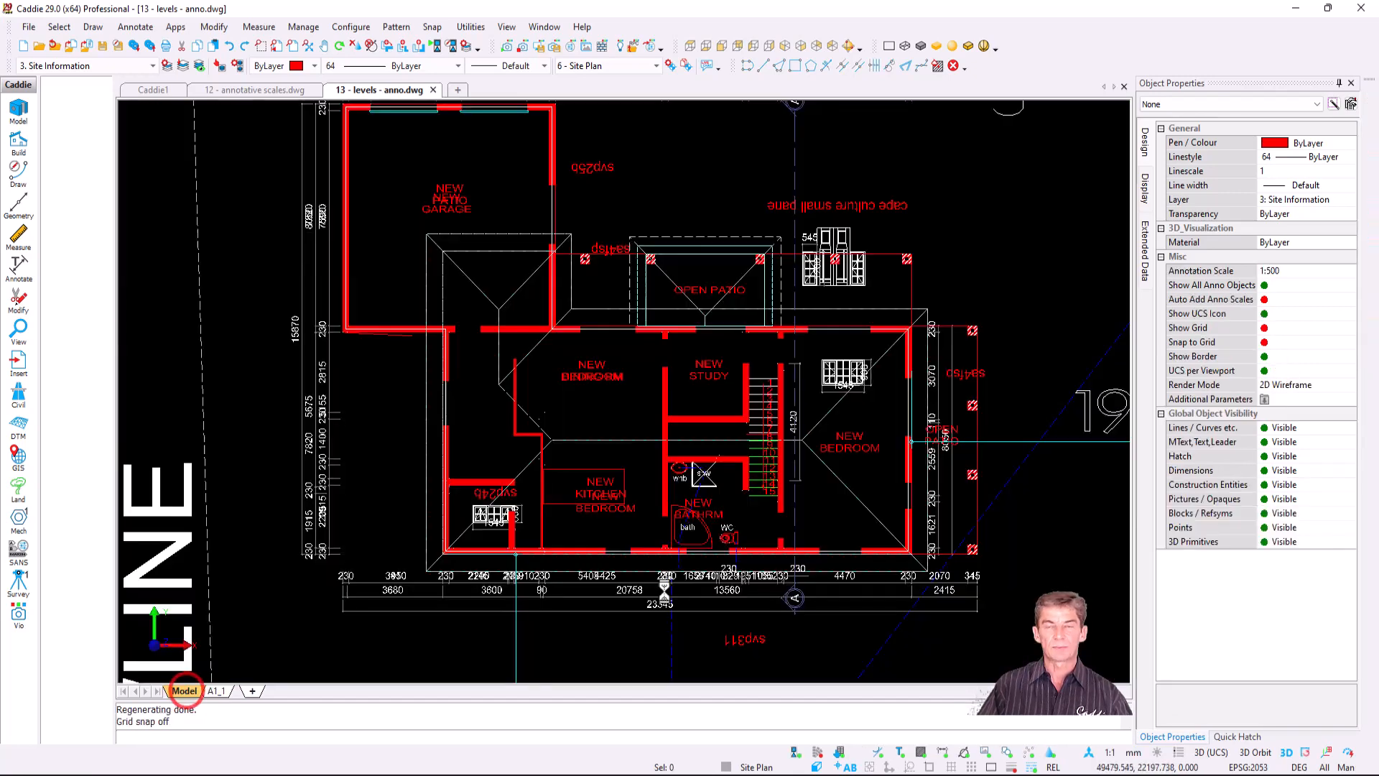
scroll(686, 495, "down", 1)
middle_click_drag(685, 496, 677, 528)
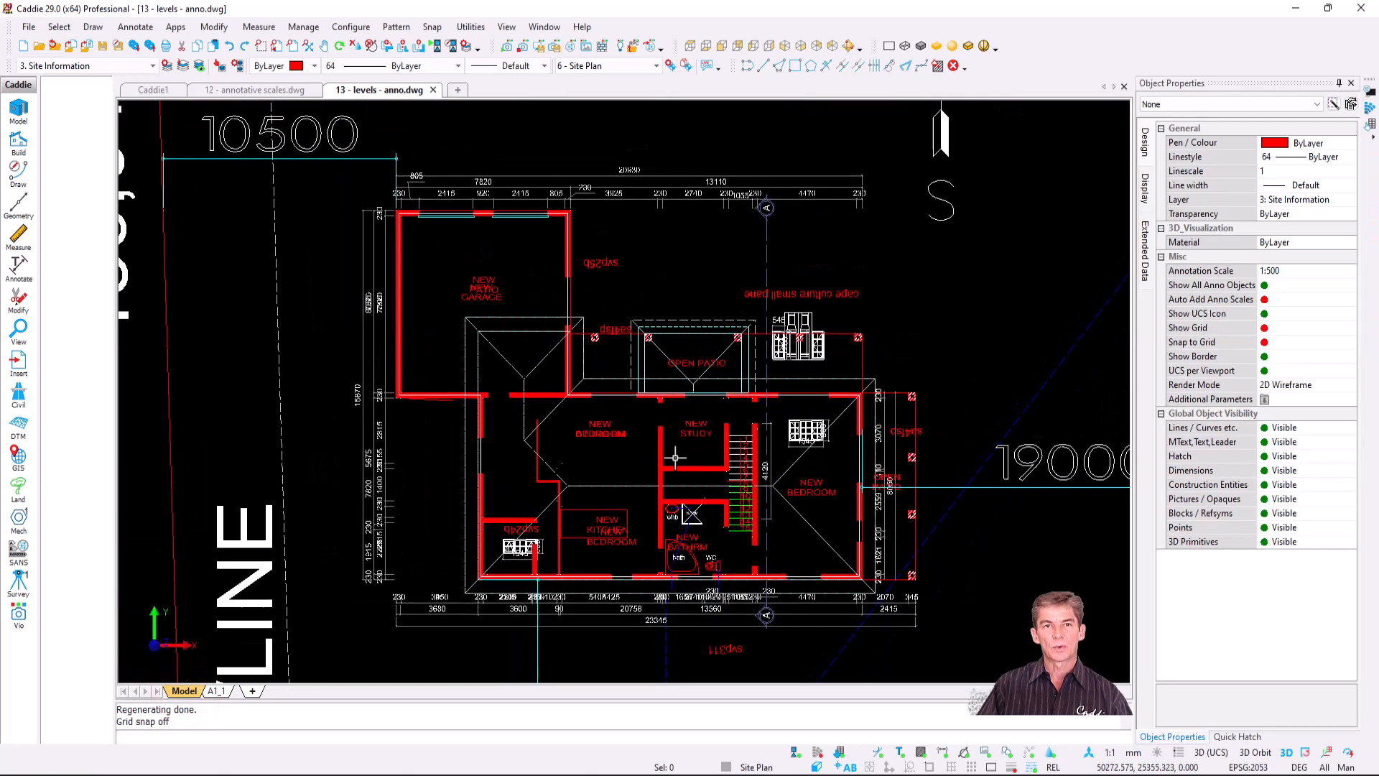
Step: Activate the Storey 0 level and return to Site Plan, reviewing the annotation scales assigned in the level configuration
left_click(615, 66)
left_click(619, 82)
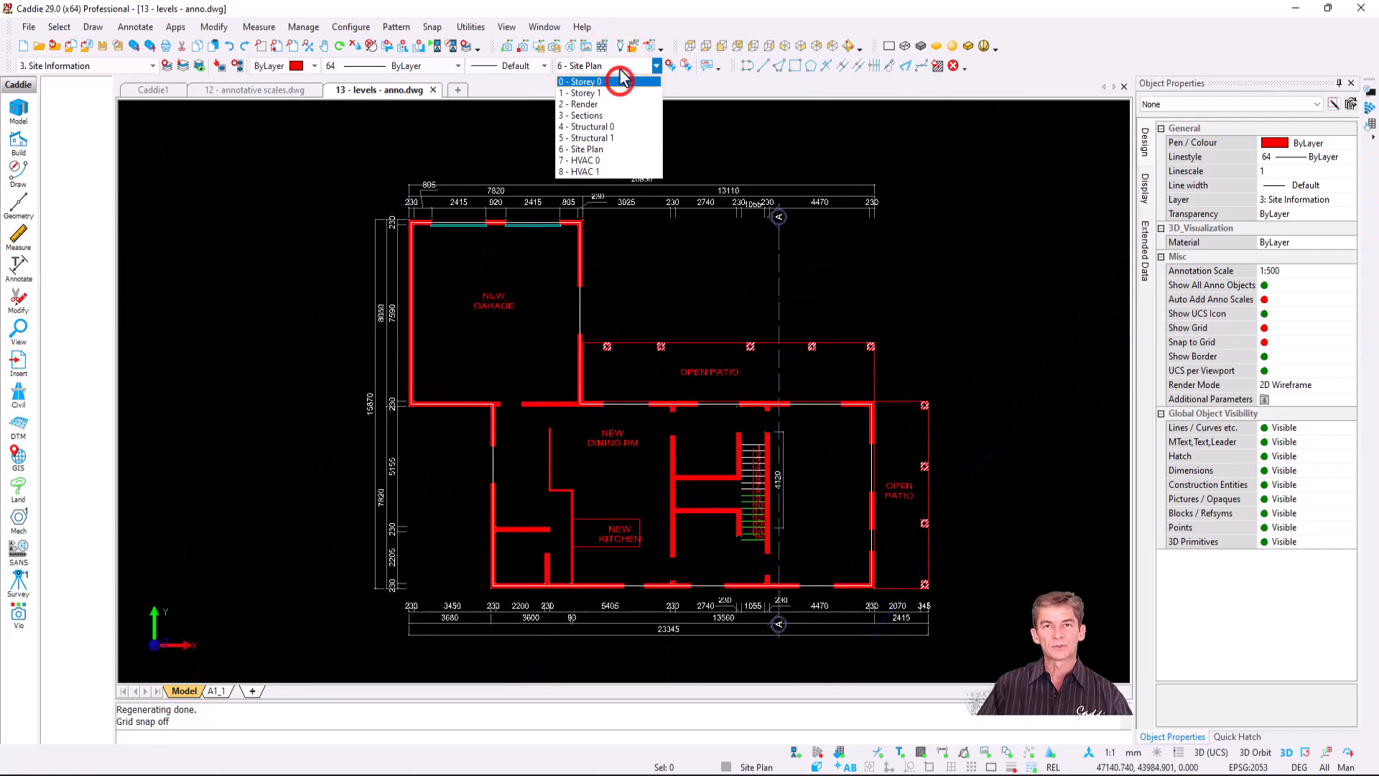
left_click(619, 69)
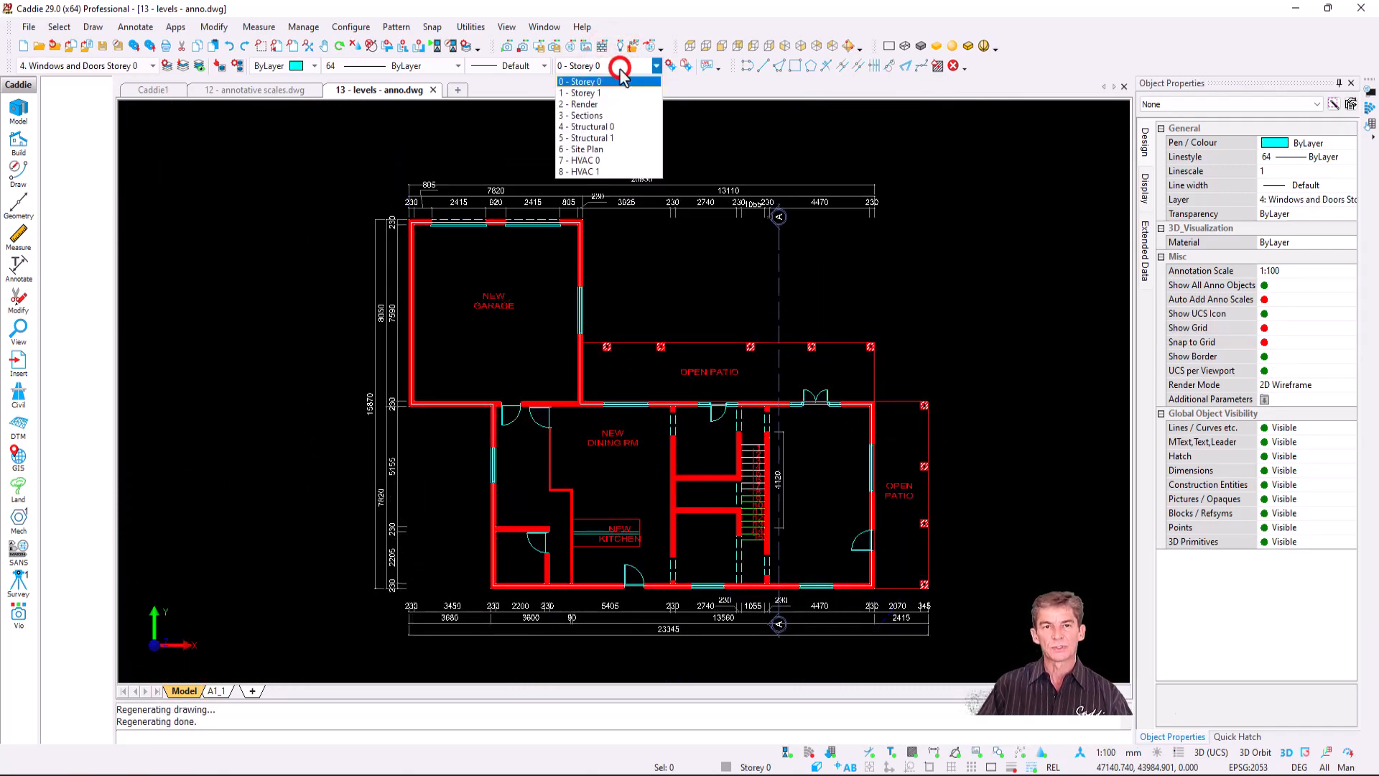
left_click(618, 149)
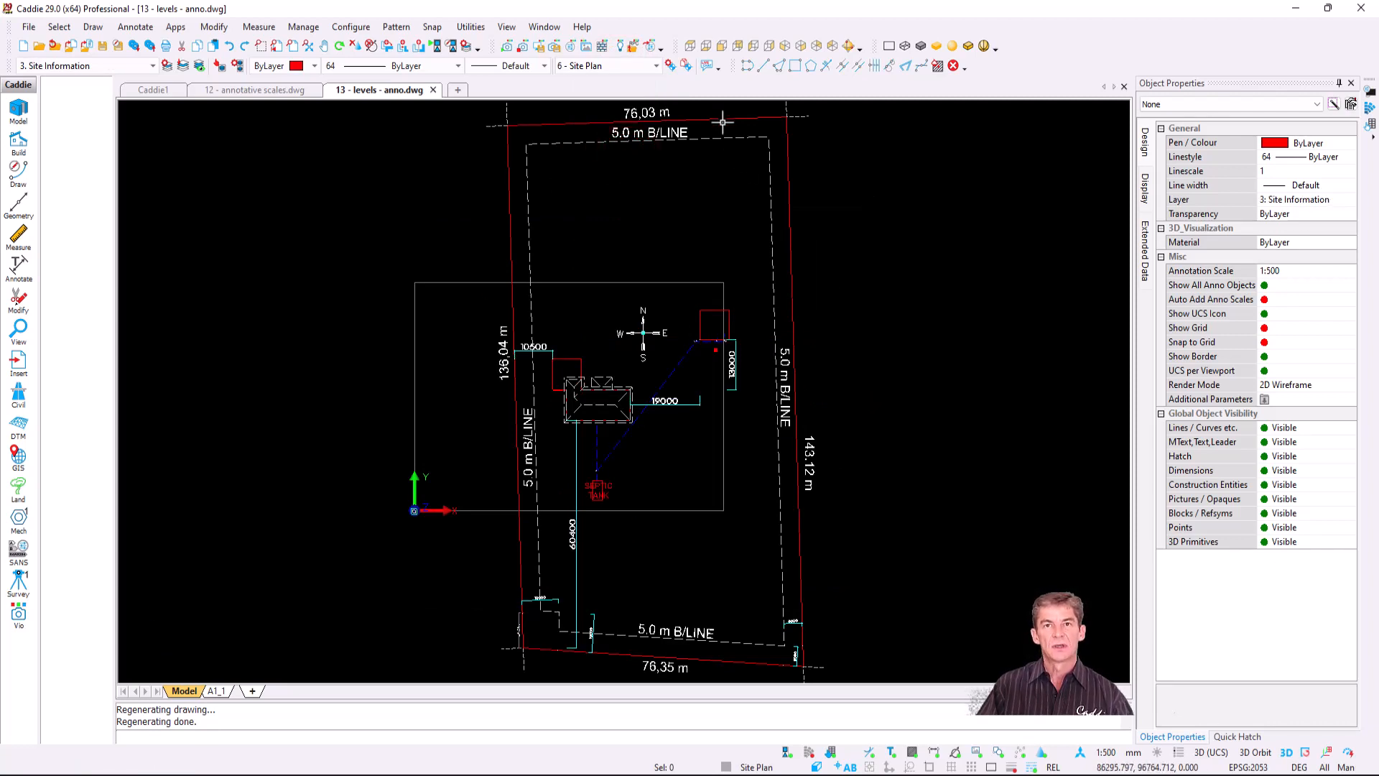
left_click(670, 65)
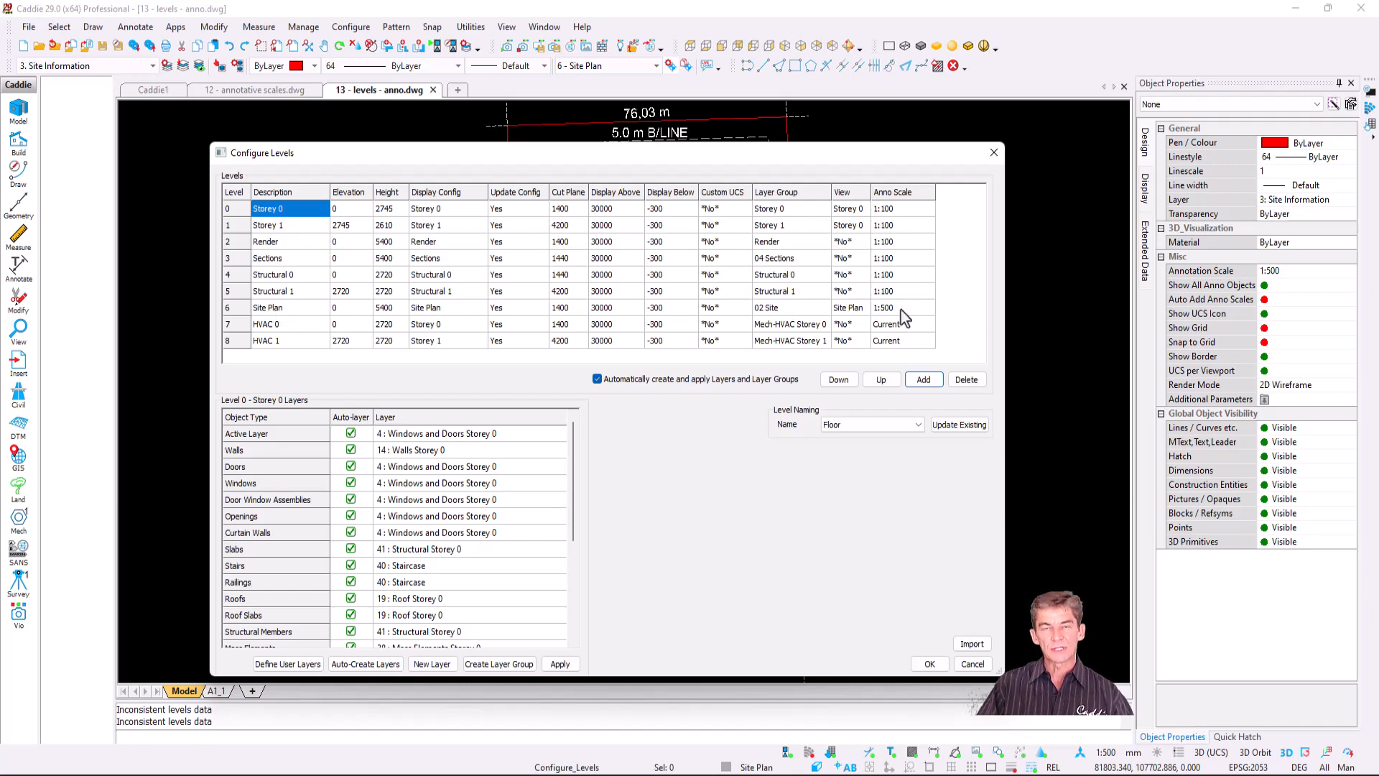
left_click(930, 664)
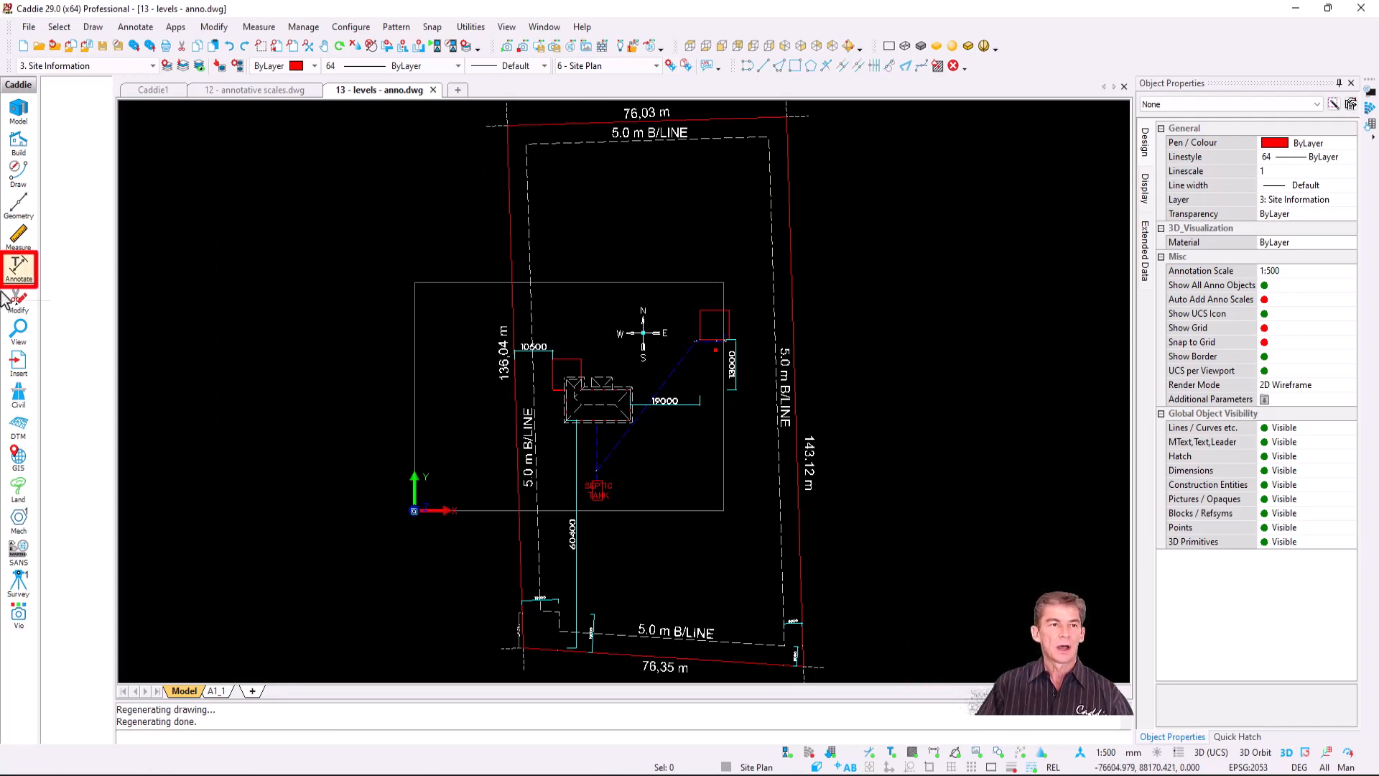
Step: Place the annotative text "New Building" inside the house roof outline on the site plan
left_click(22, 268)
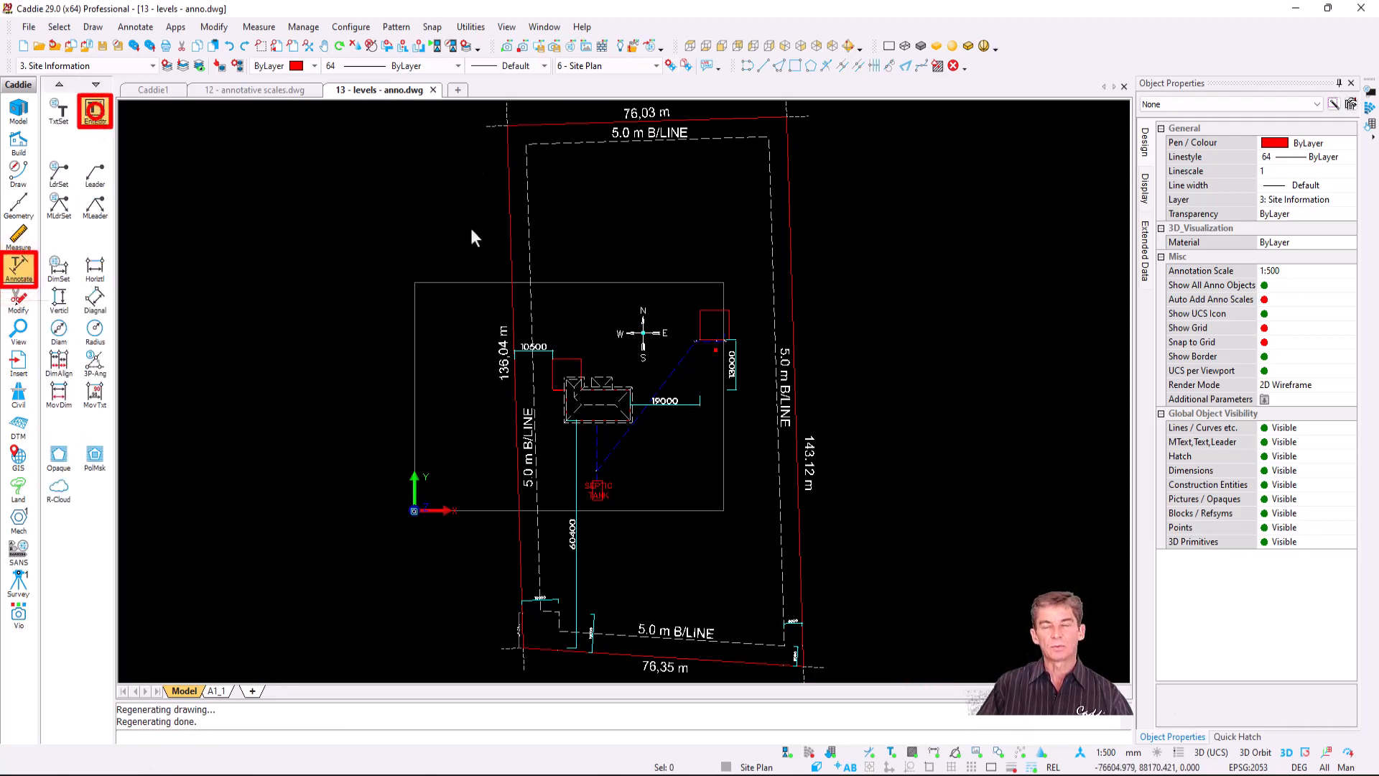
left_click(639, 265)
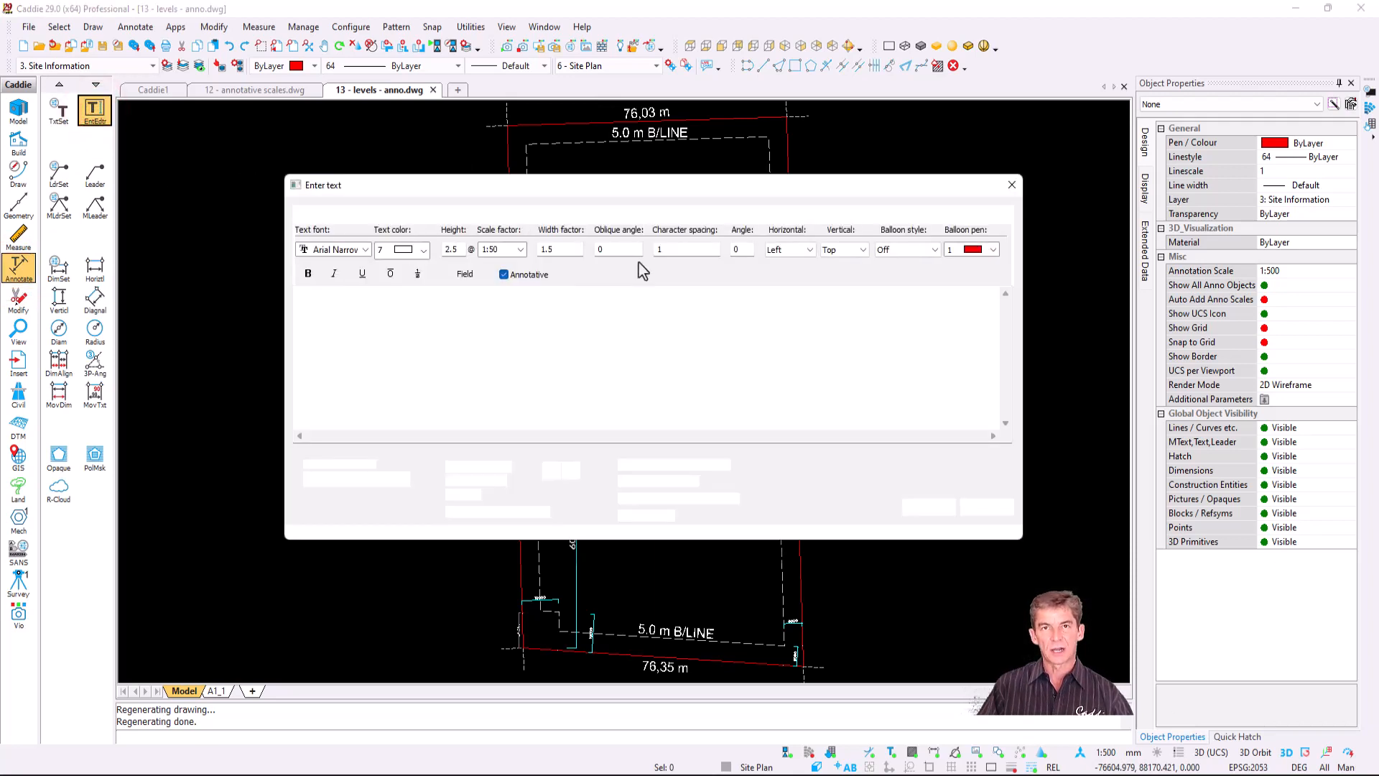
left_click(506, 306)
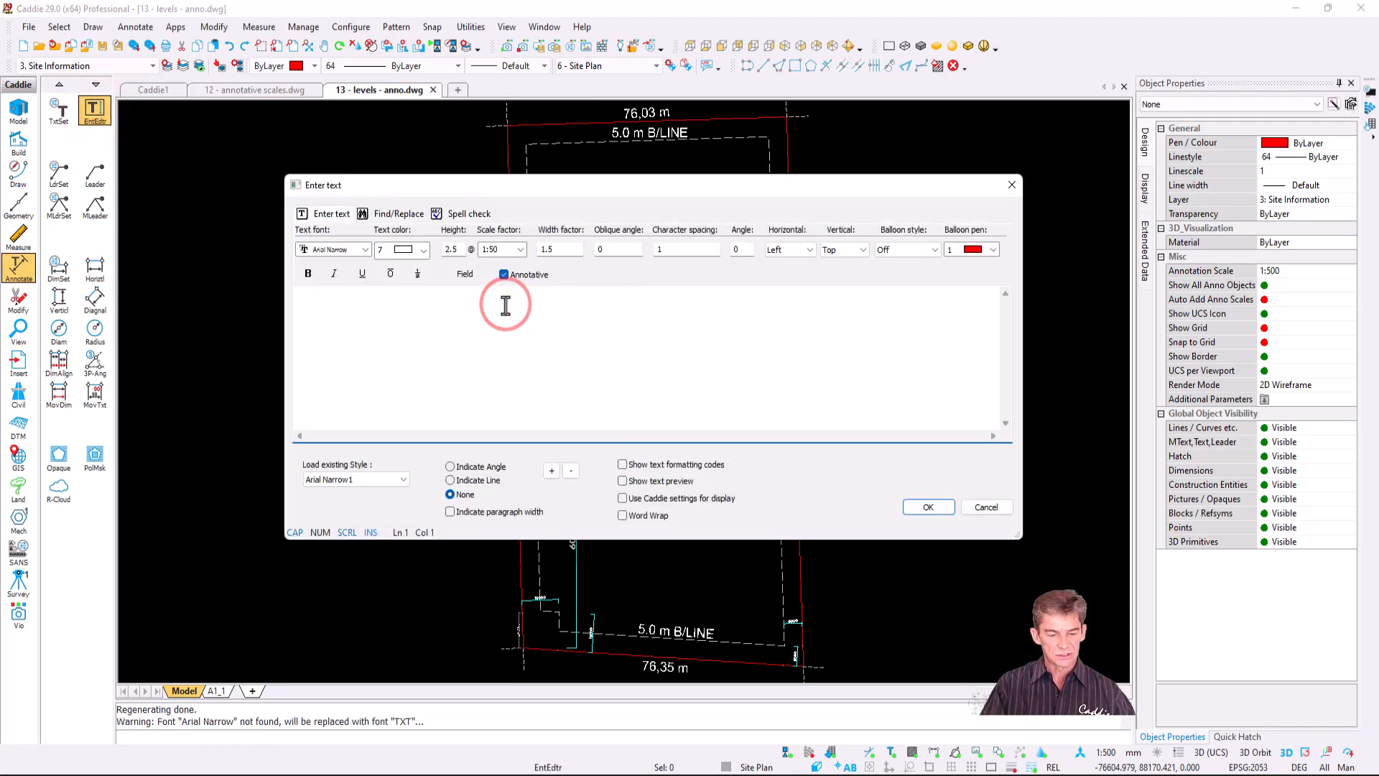
type("New Building")
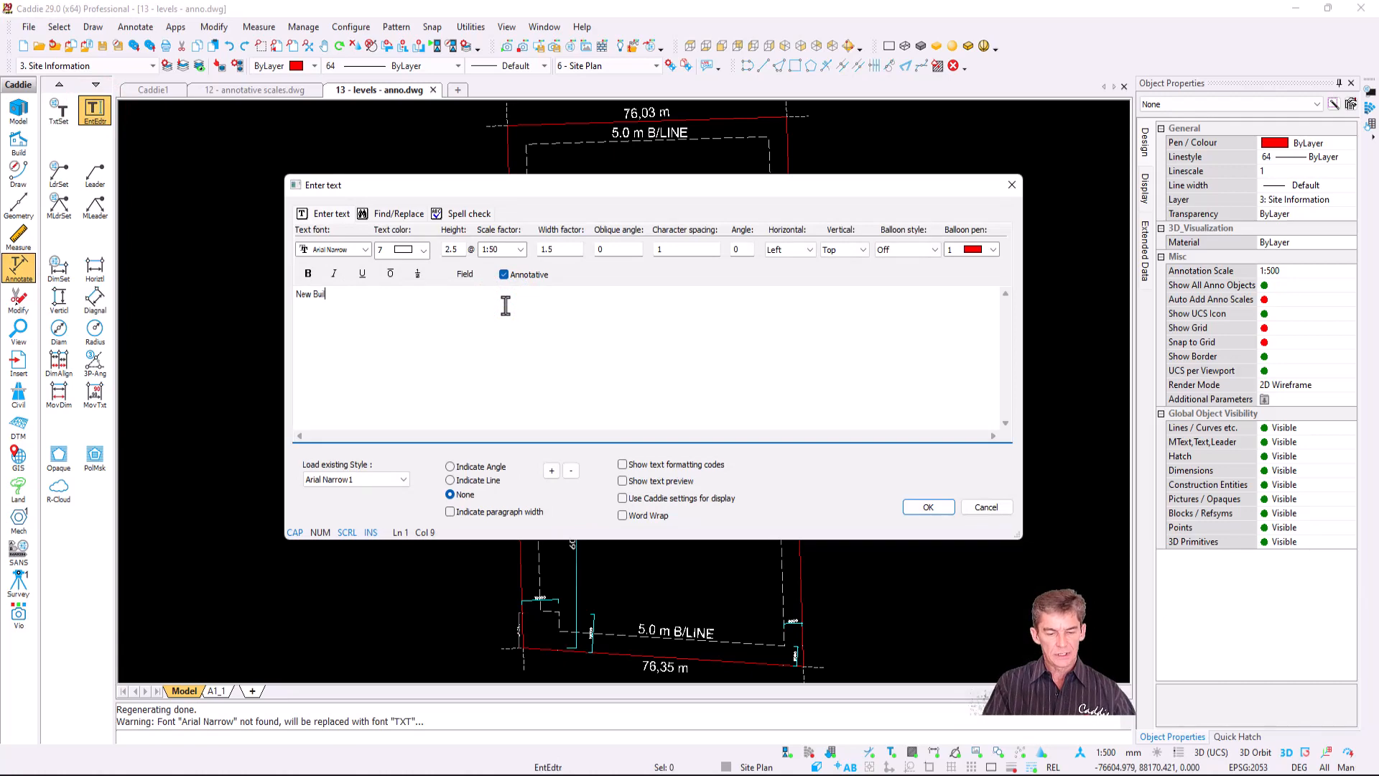
left_click(928, 506)
scroll(602, 404, "up", 4)
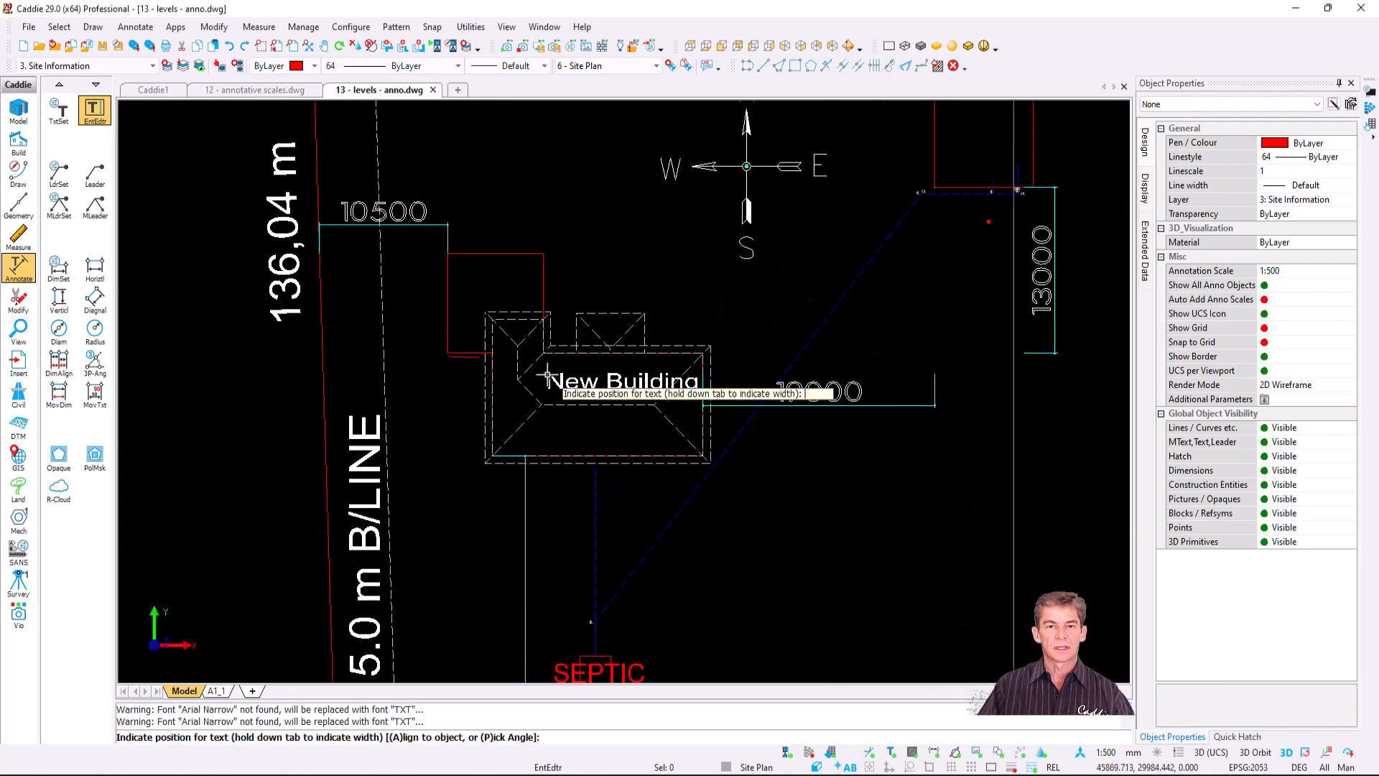
left_click(532, 371)
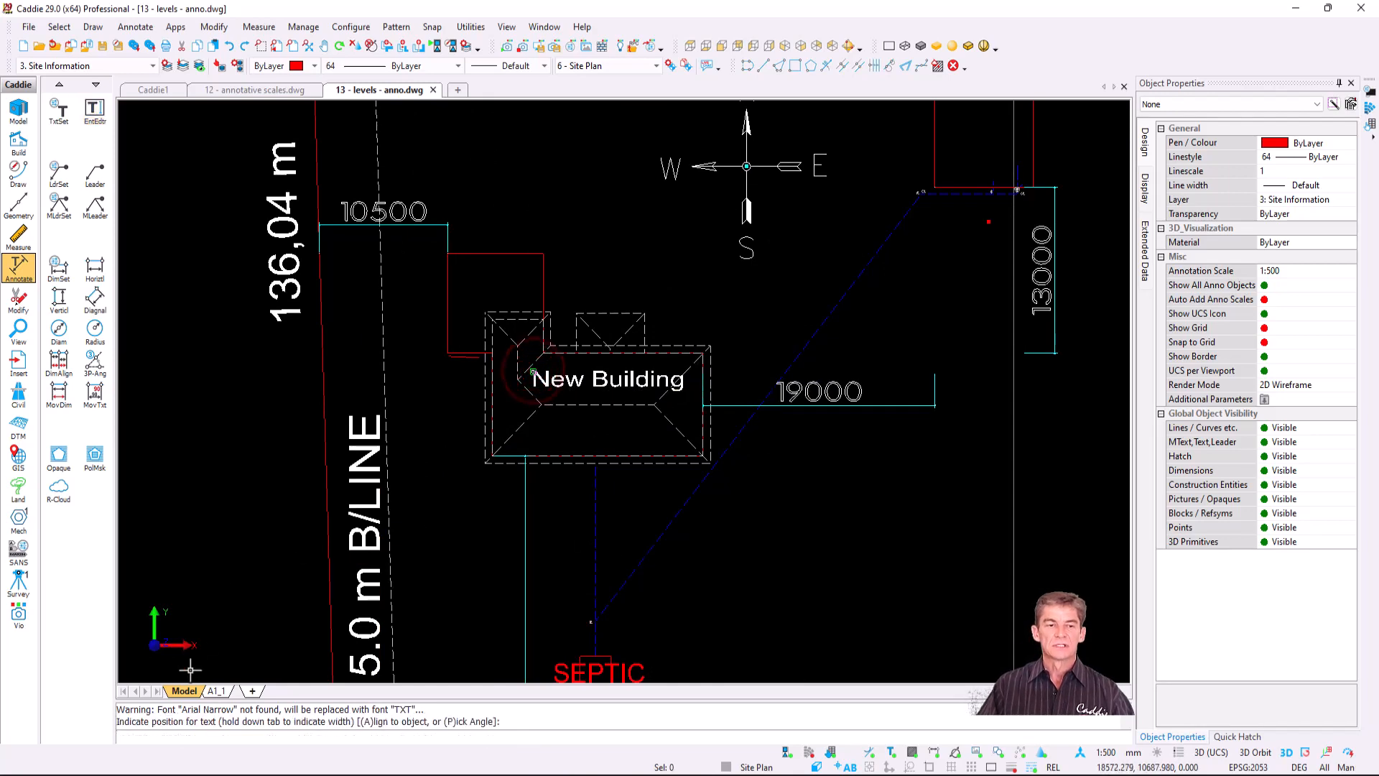
Step: Open sheet A1_1 and examine the "New Building" text in the Site Plan viewport and across the Storey 0 and Storey 1 viewports
left_click(216, 690)
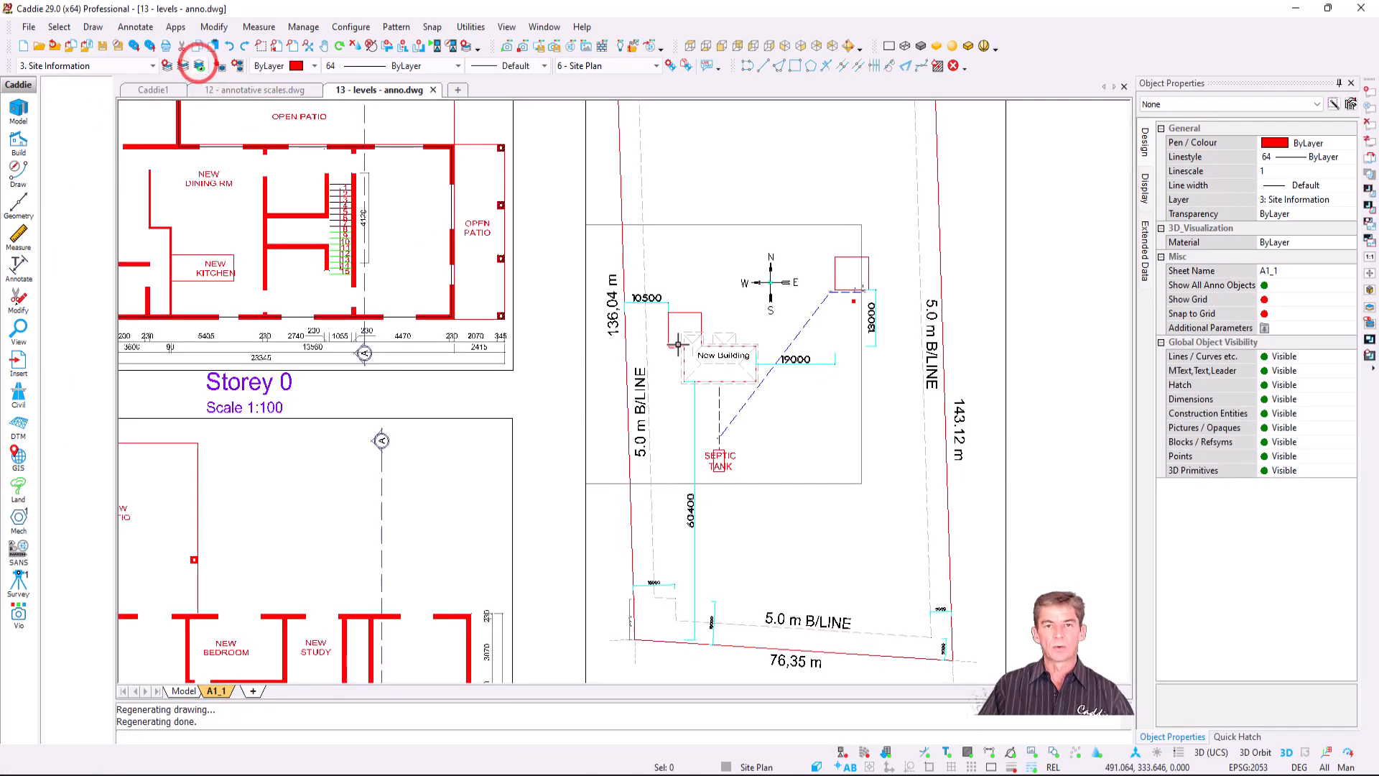
scroll(678, 342, "down", 1)
scroll(710, 352, "up", 2)
scroll(709, 335, "up", 2)
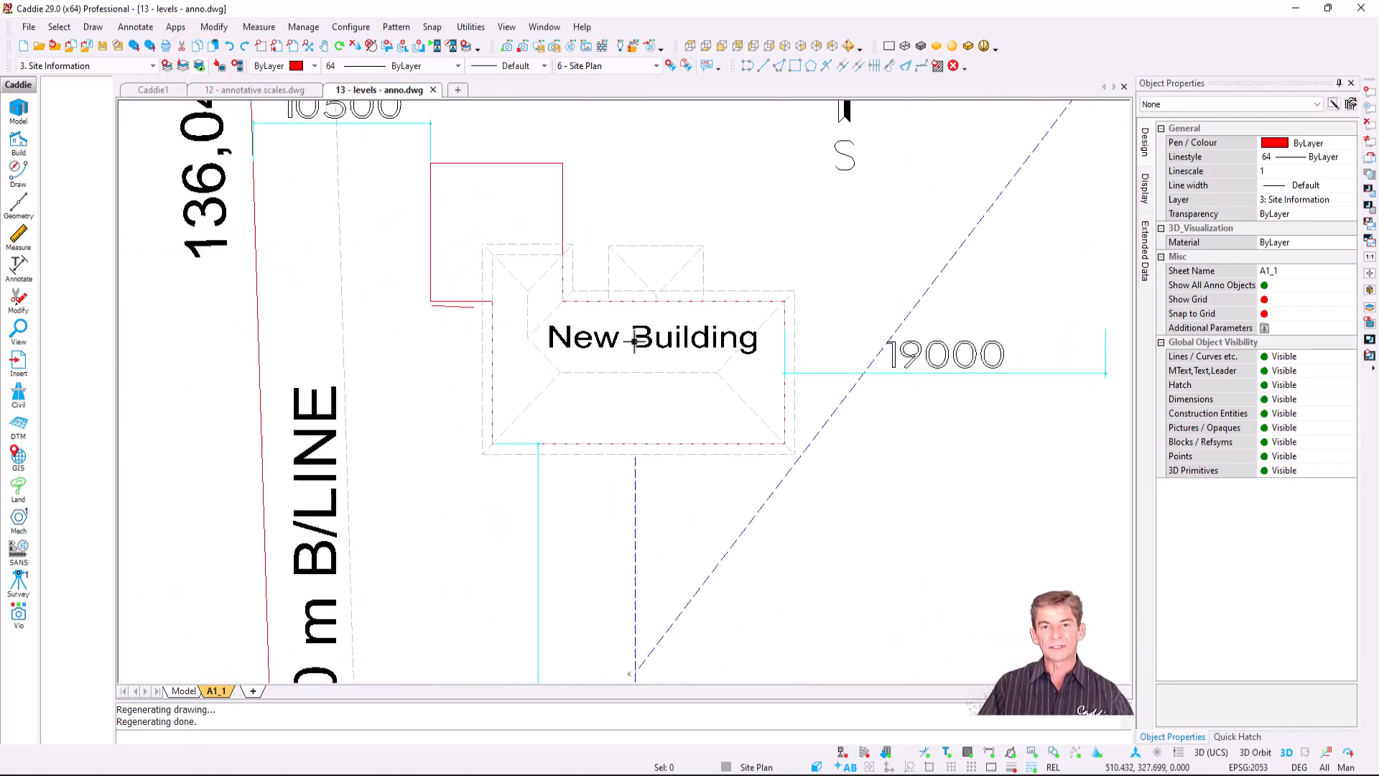
scroll(616, 379, "down", 1)
mouse_move(615, 379)
middle_mouse_down()
mouse_move(789, 381)
mouse_move(793, 368)
middle_mouse_up()
middle_click_drag(570, 388, 572, 355)
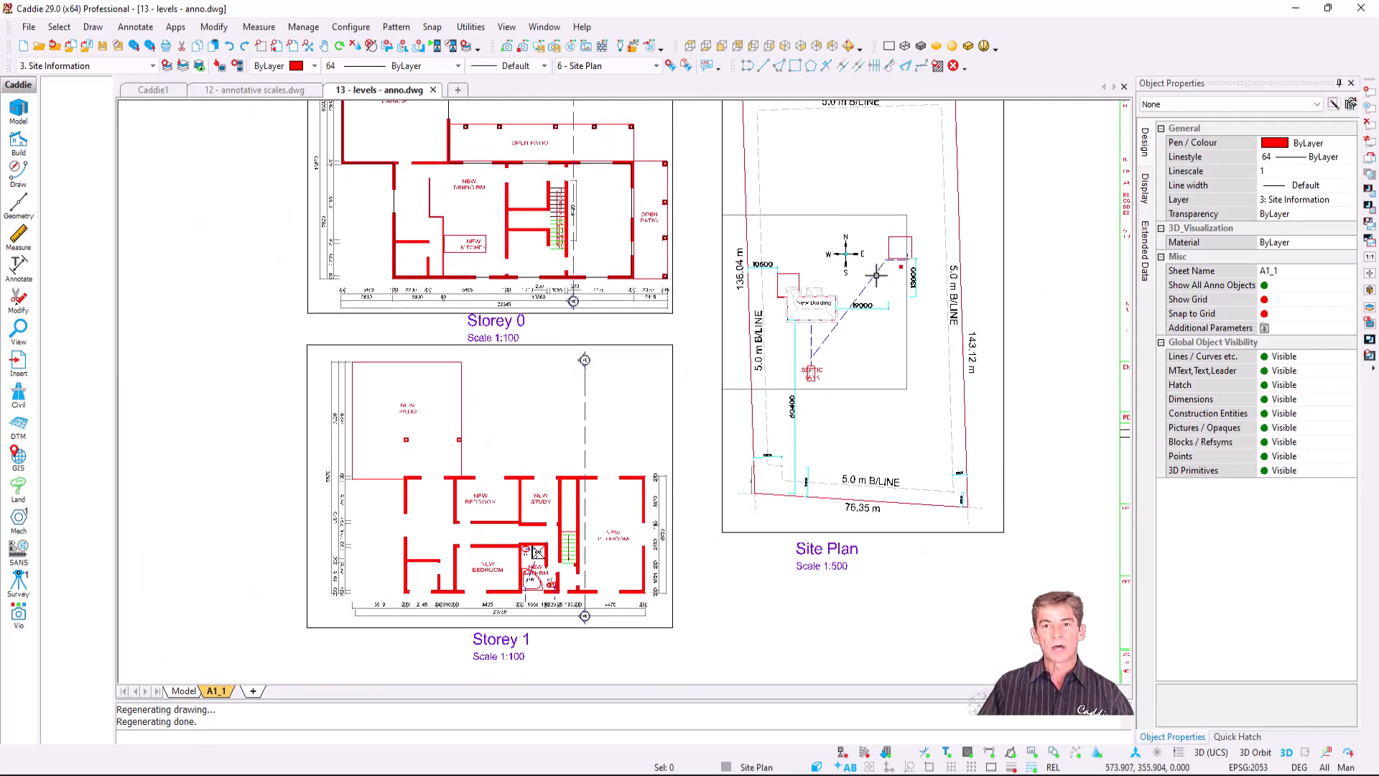
scroll(789, 287, "up", 4)
scroll(738, 329, "up", 2)
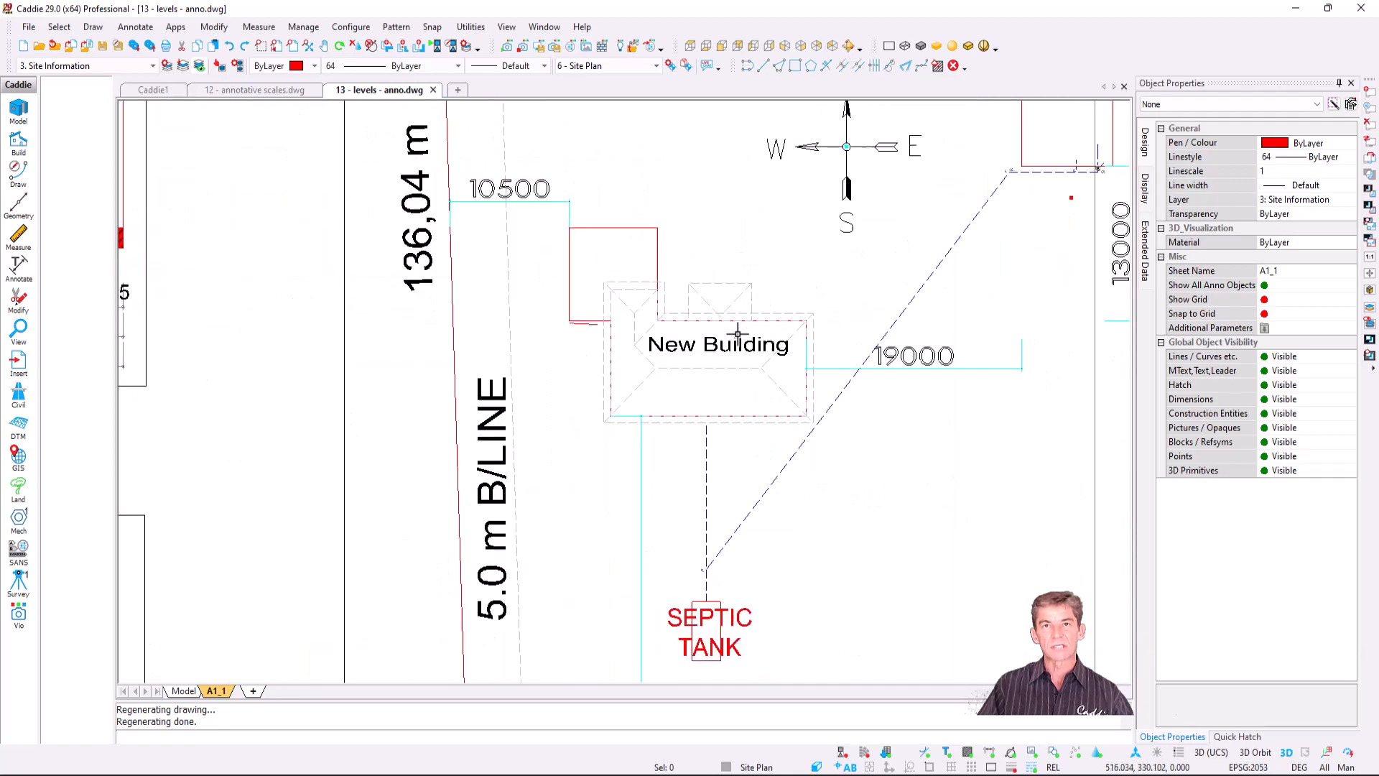